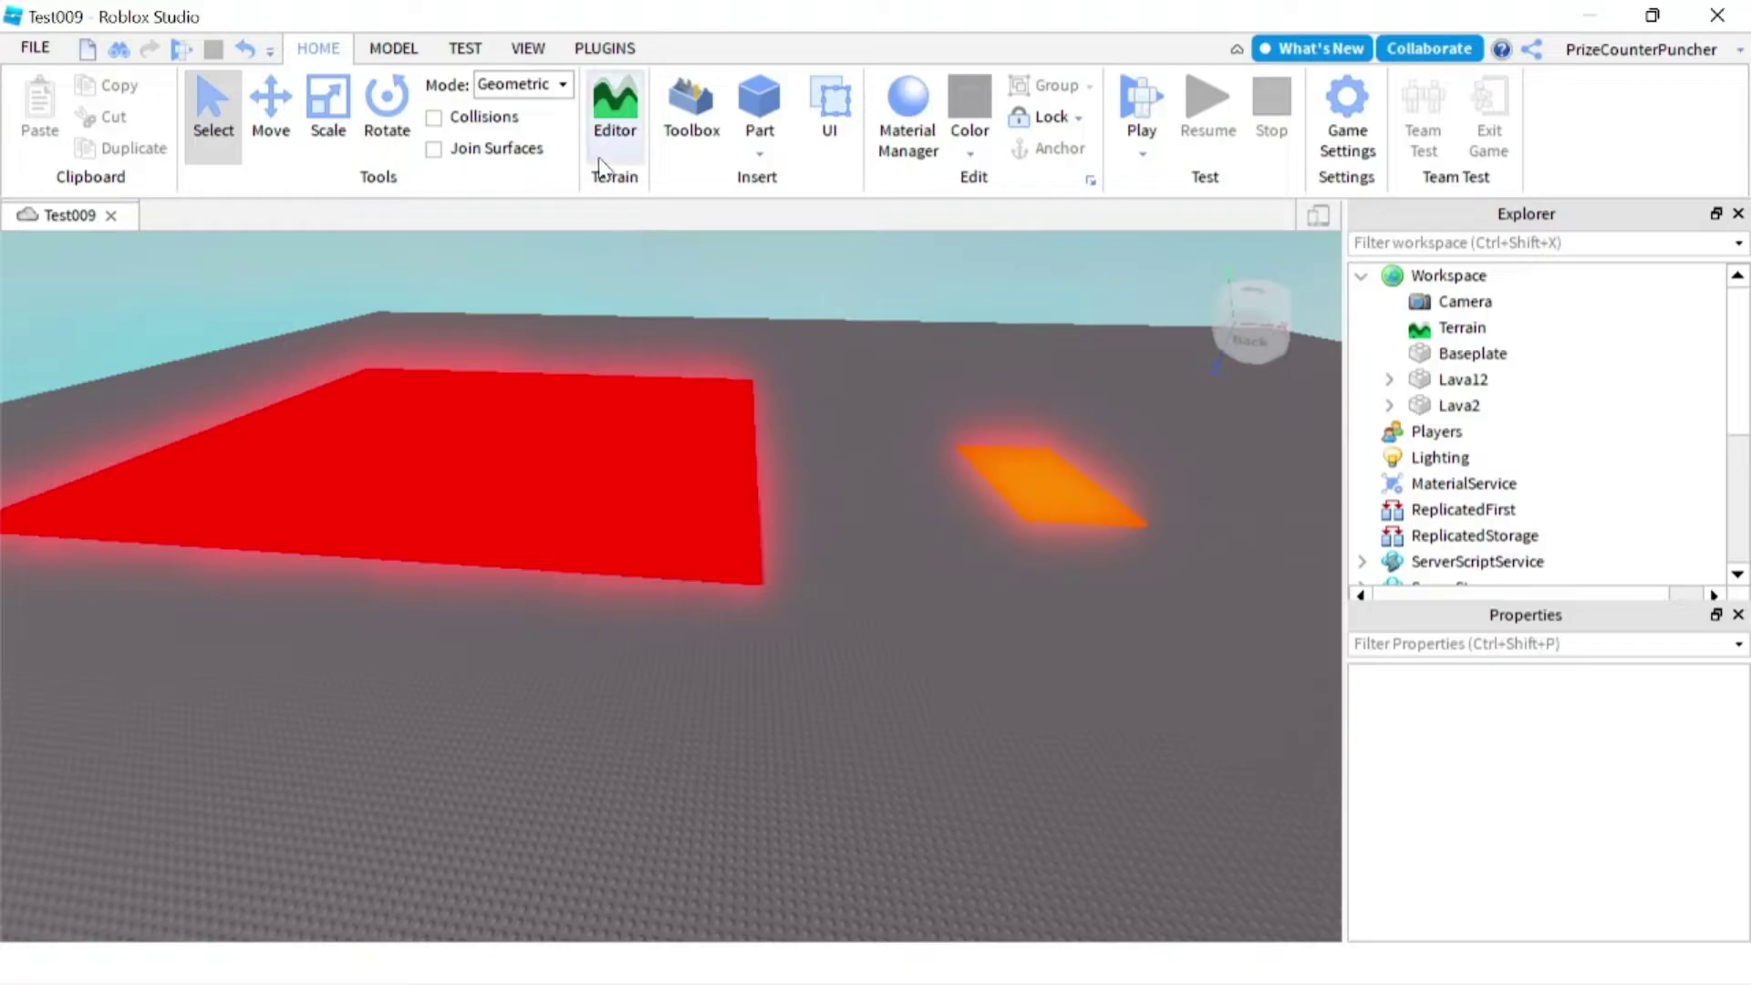
Insert an R6 Block Rig into the workspace with the Rig Builder
left_click(611, 49)
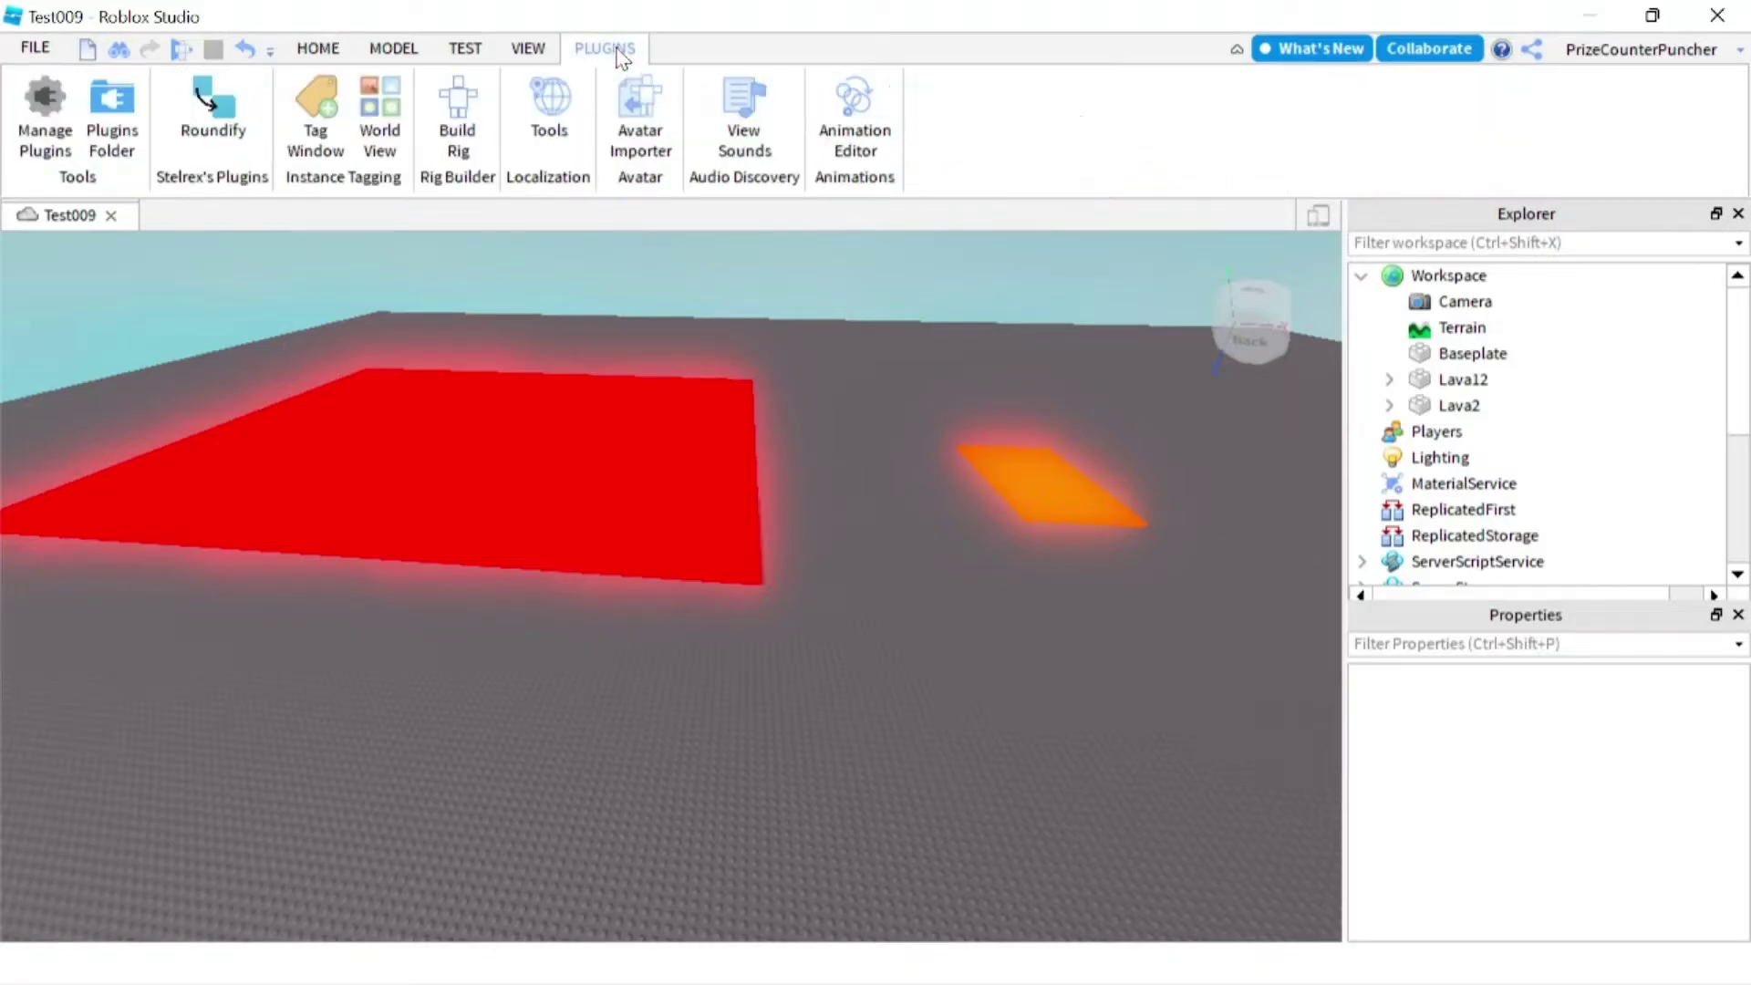
left_click(455, 95)
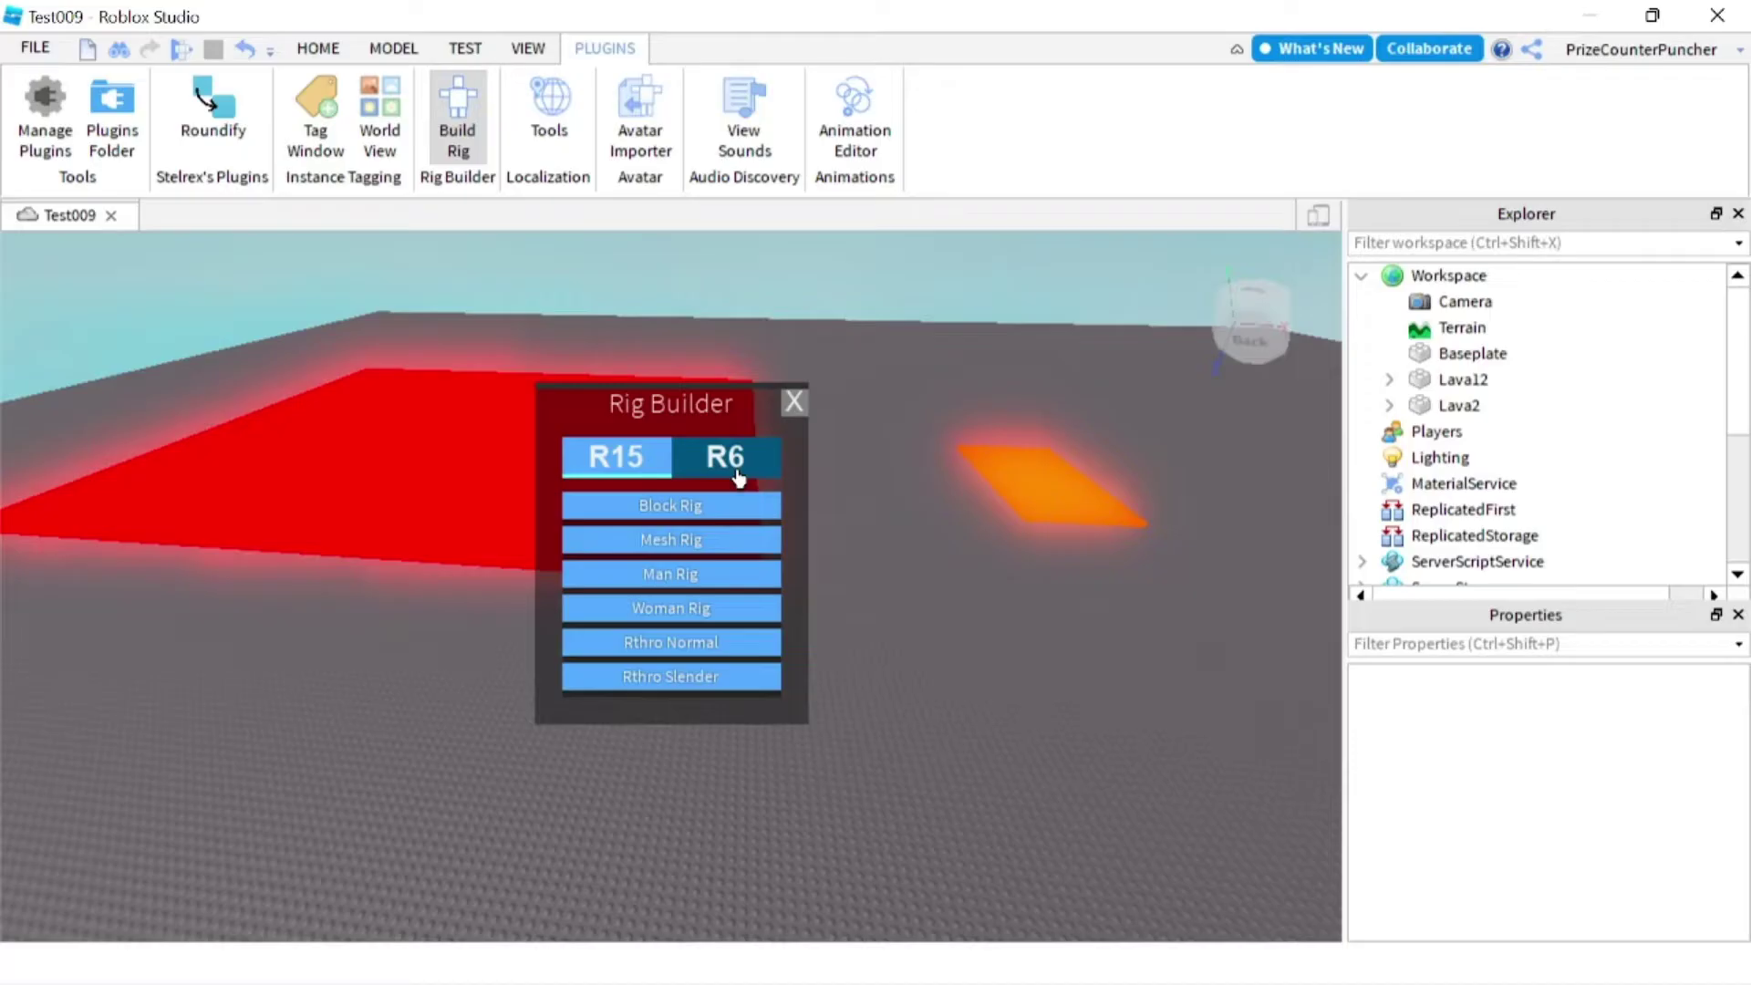
left_click(739, 478)
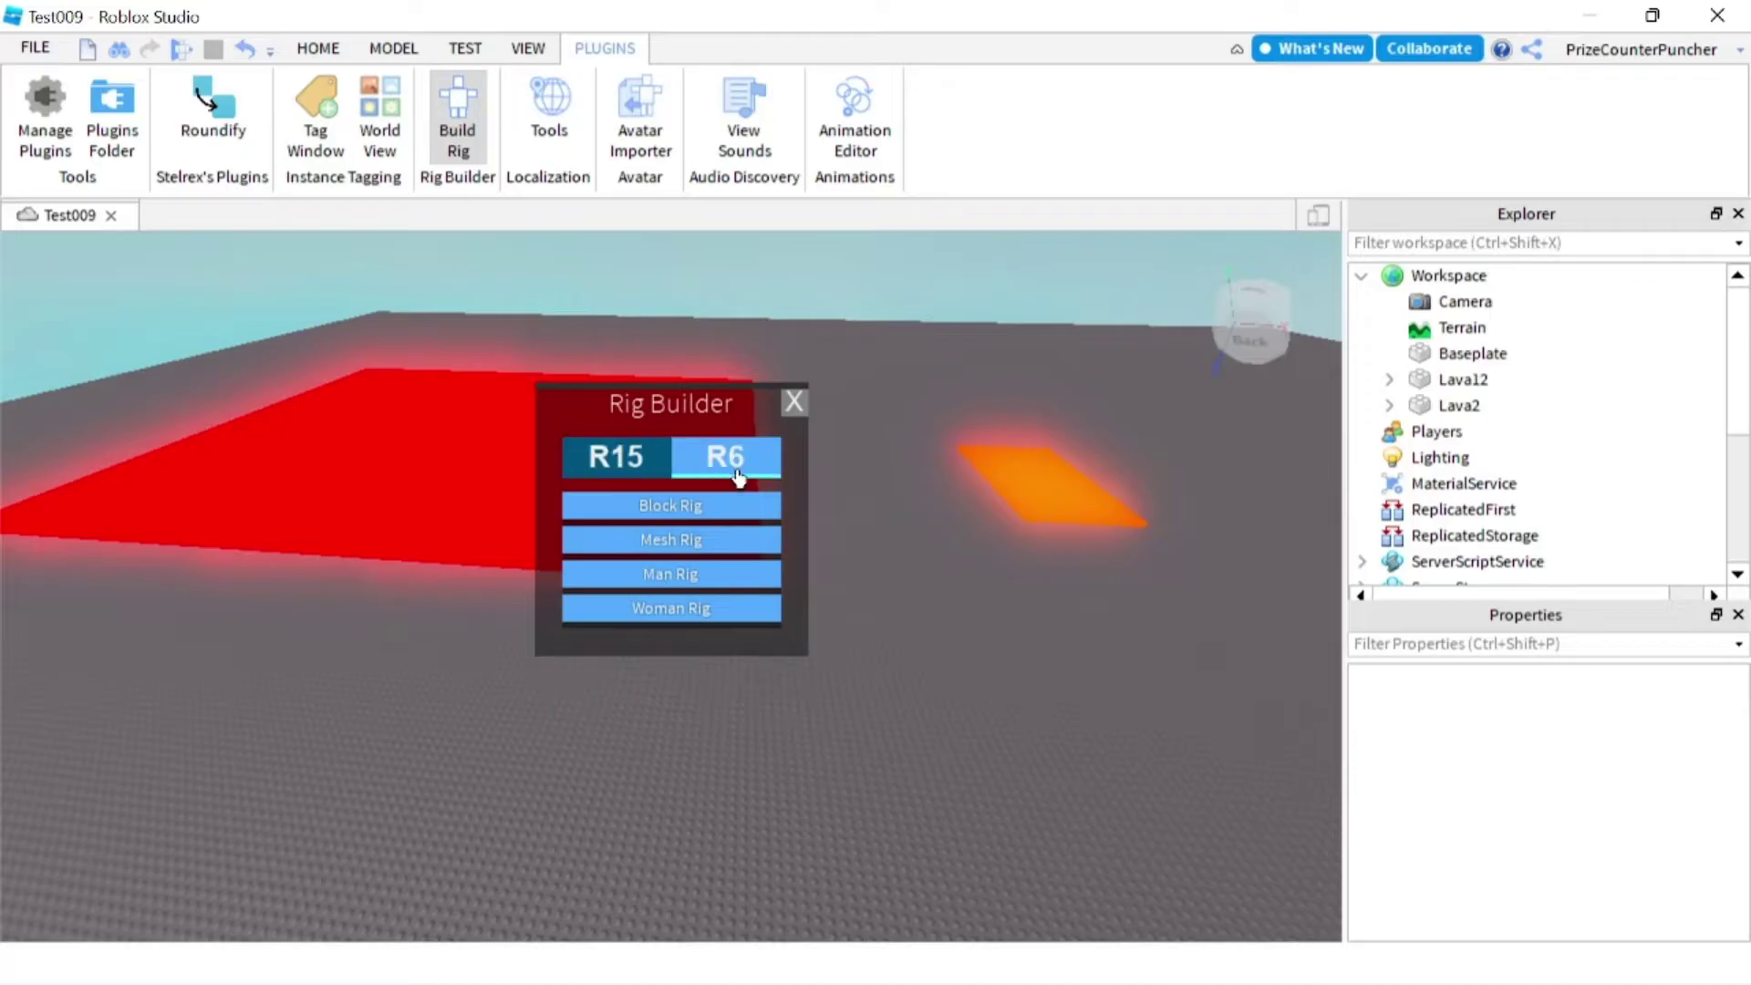
left_click(702, 517)
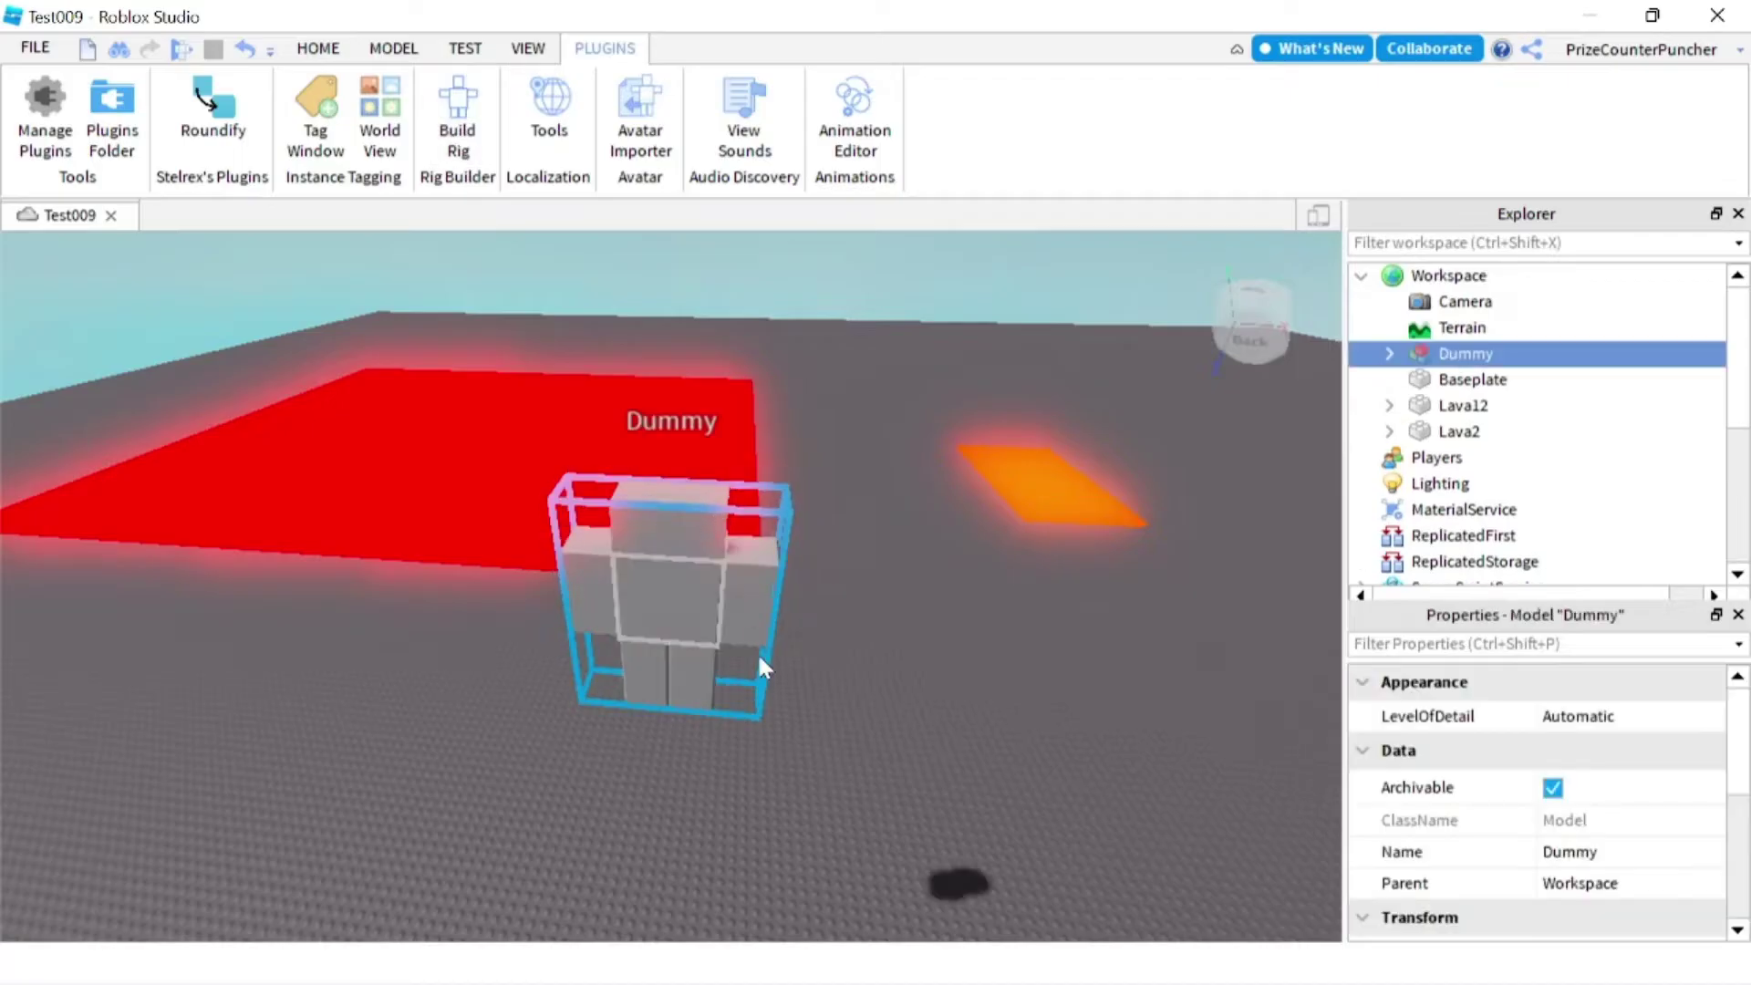
key("f")
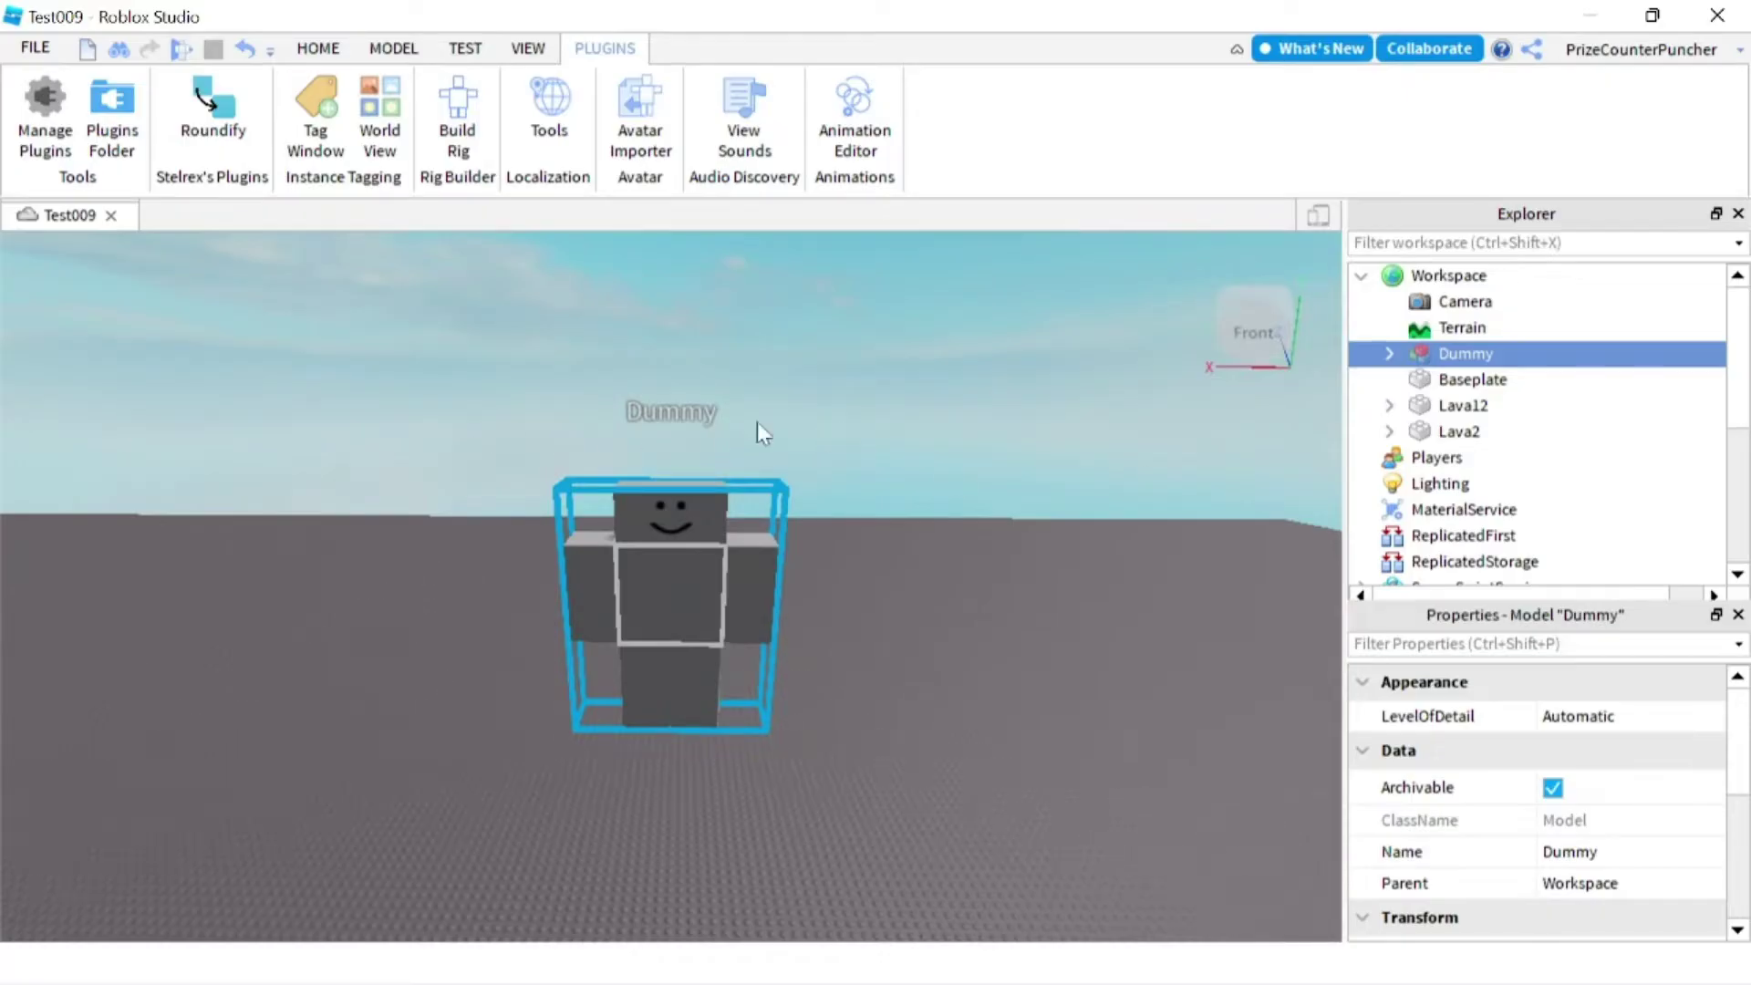
Change the Shape of the Dummy's Head, HumanoidRootPart and Torso to Ball
left_click(321, 48)
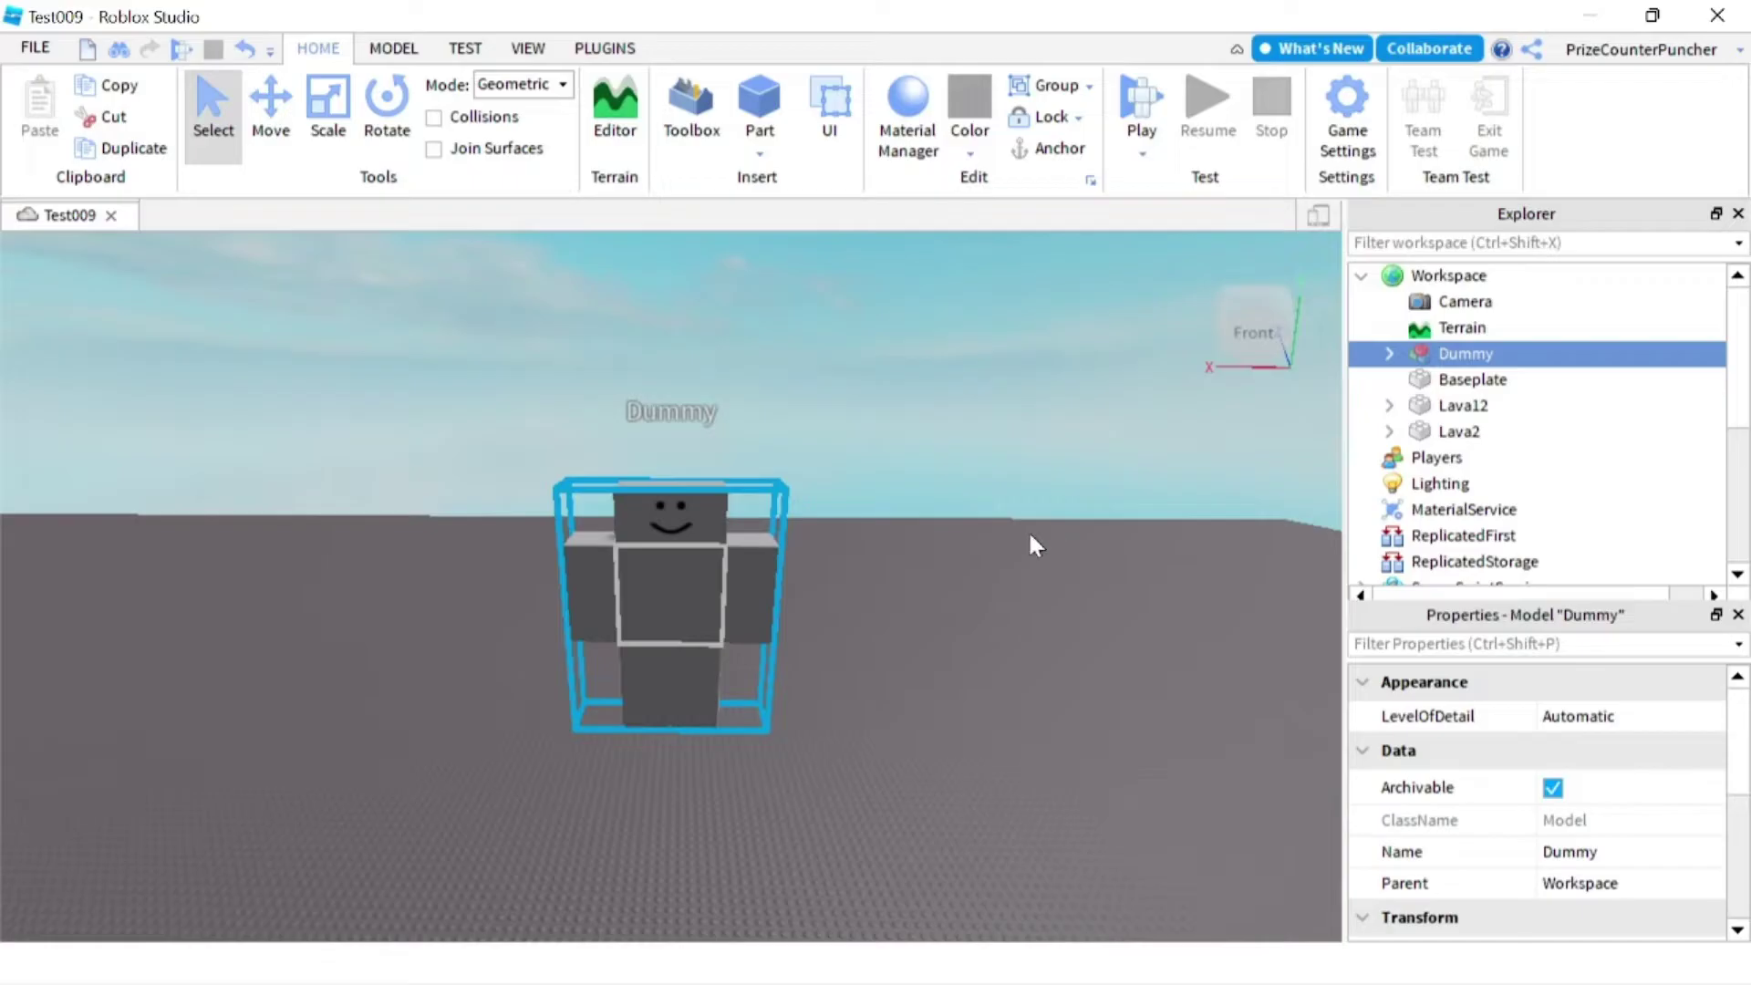
left_click(1390, 354)
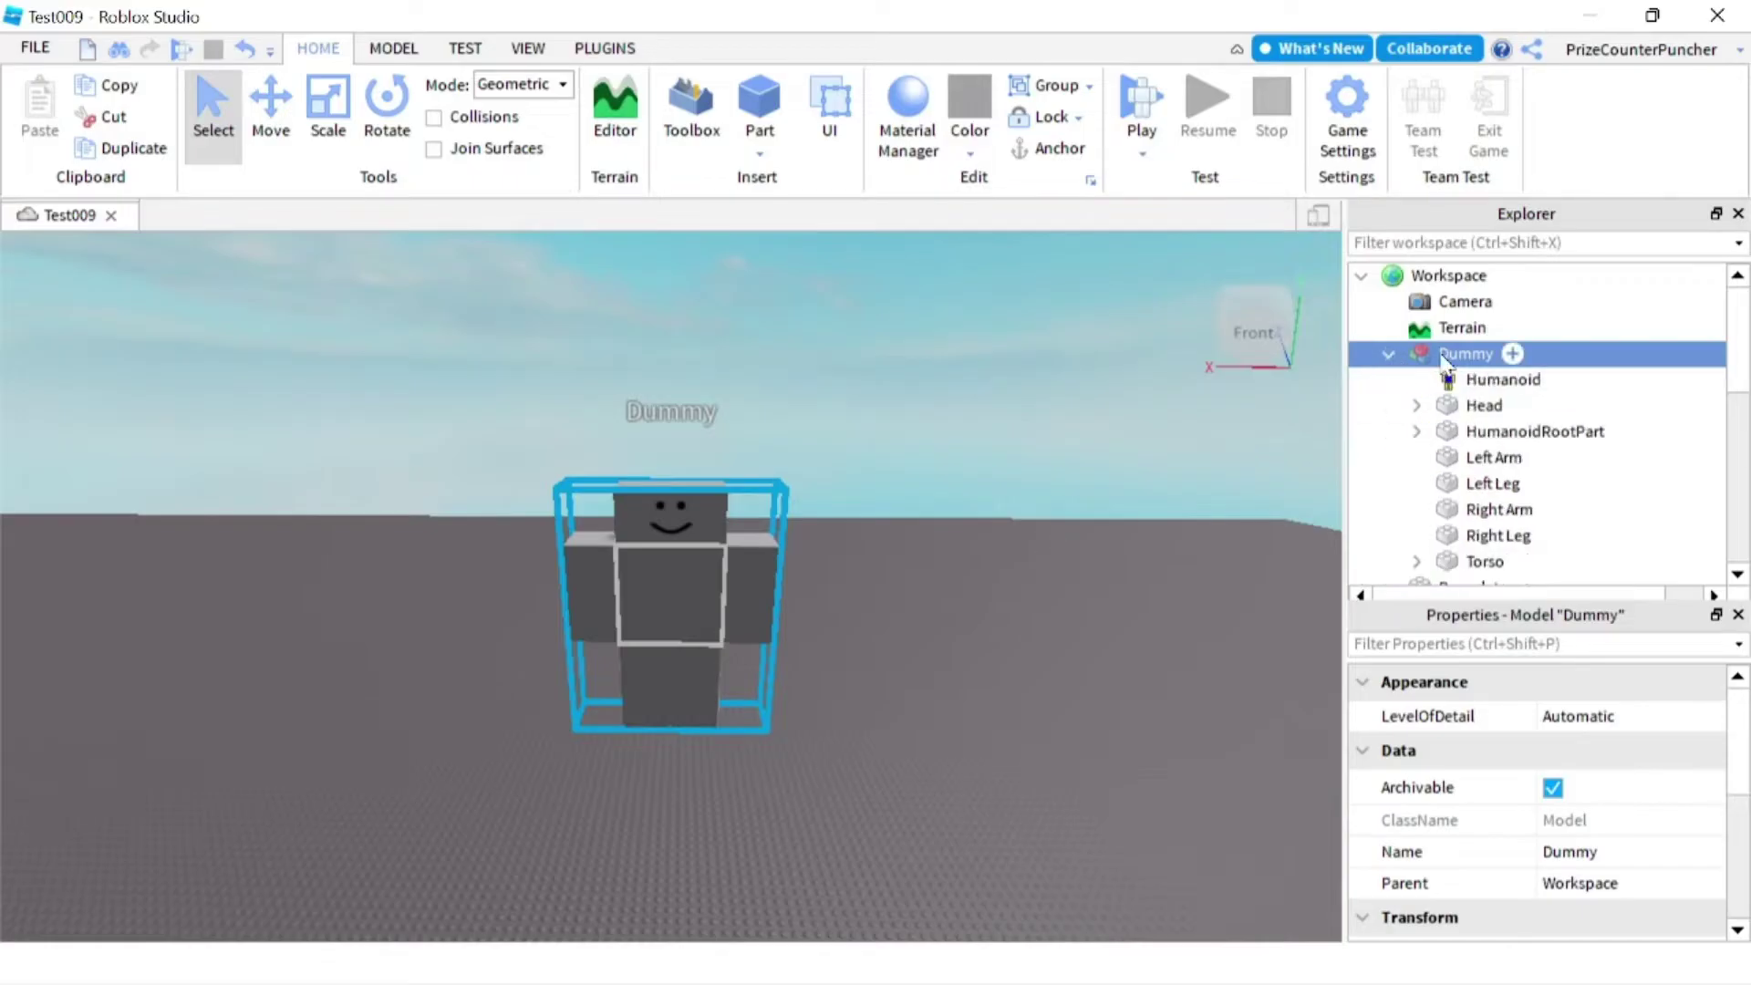
left_click(1492, 433)
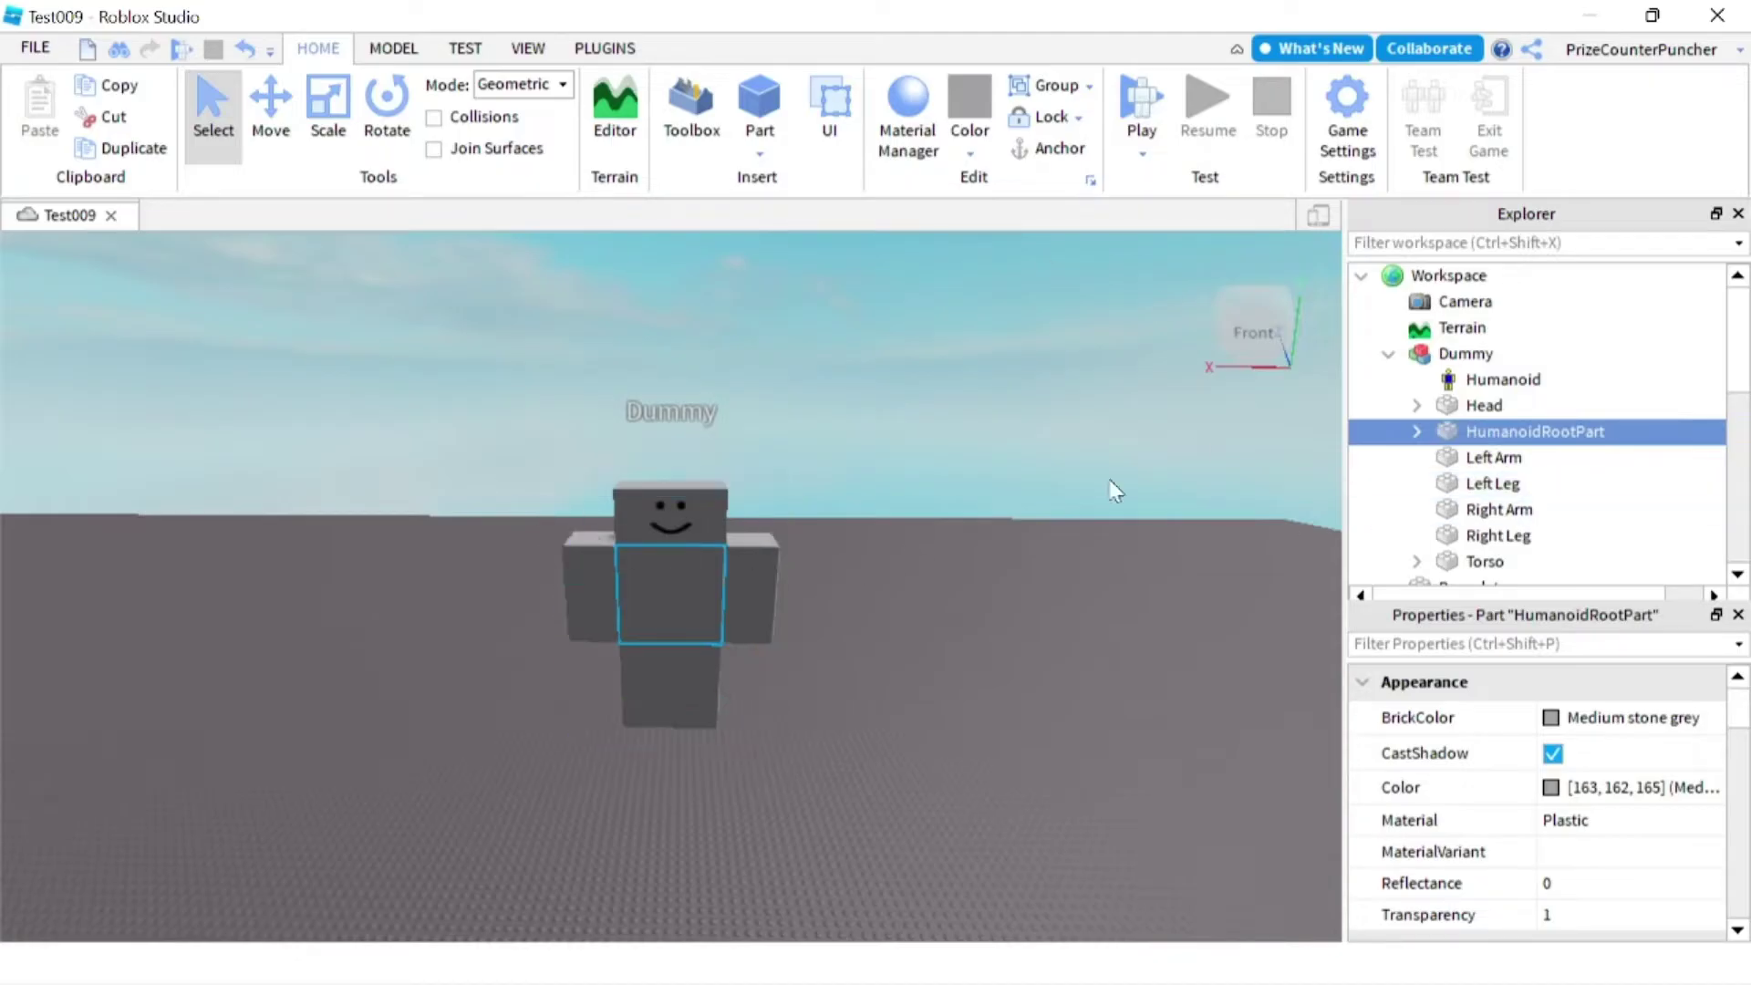
left_click(1486, 407)
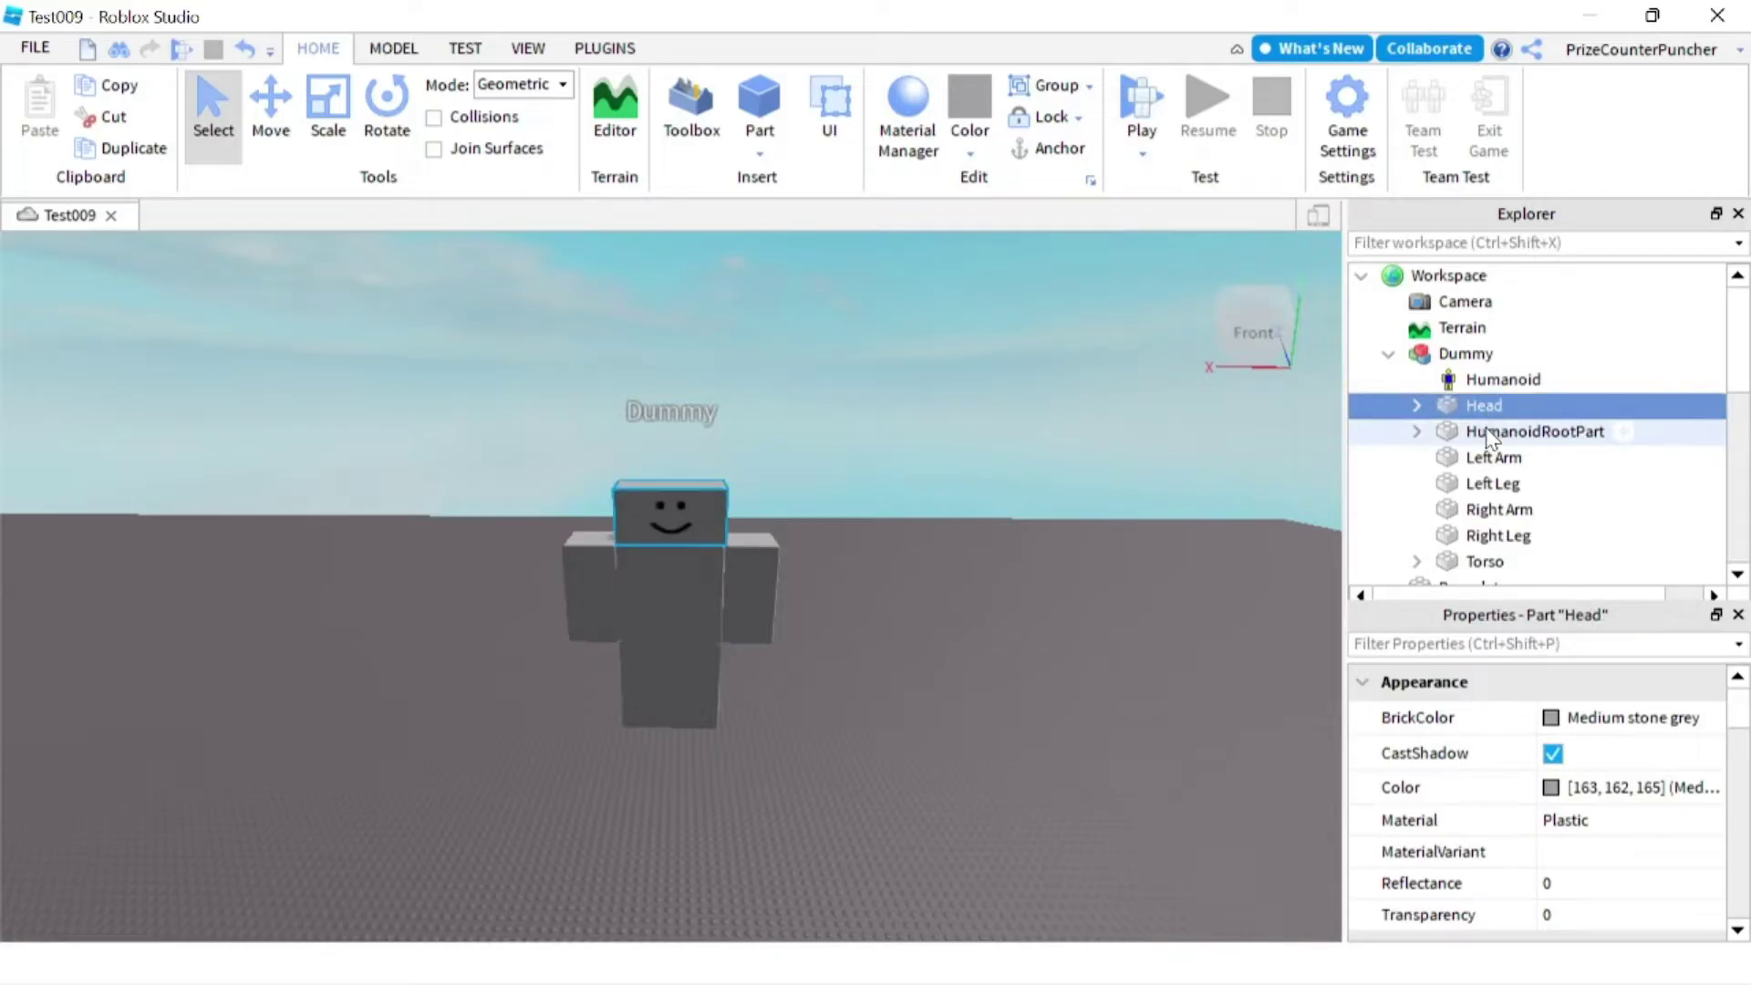
left_click(1486, 433, "ctrl")
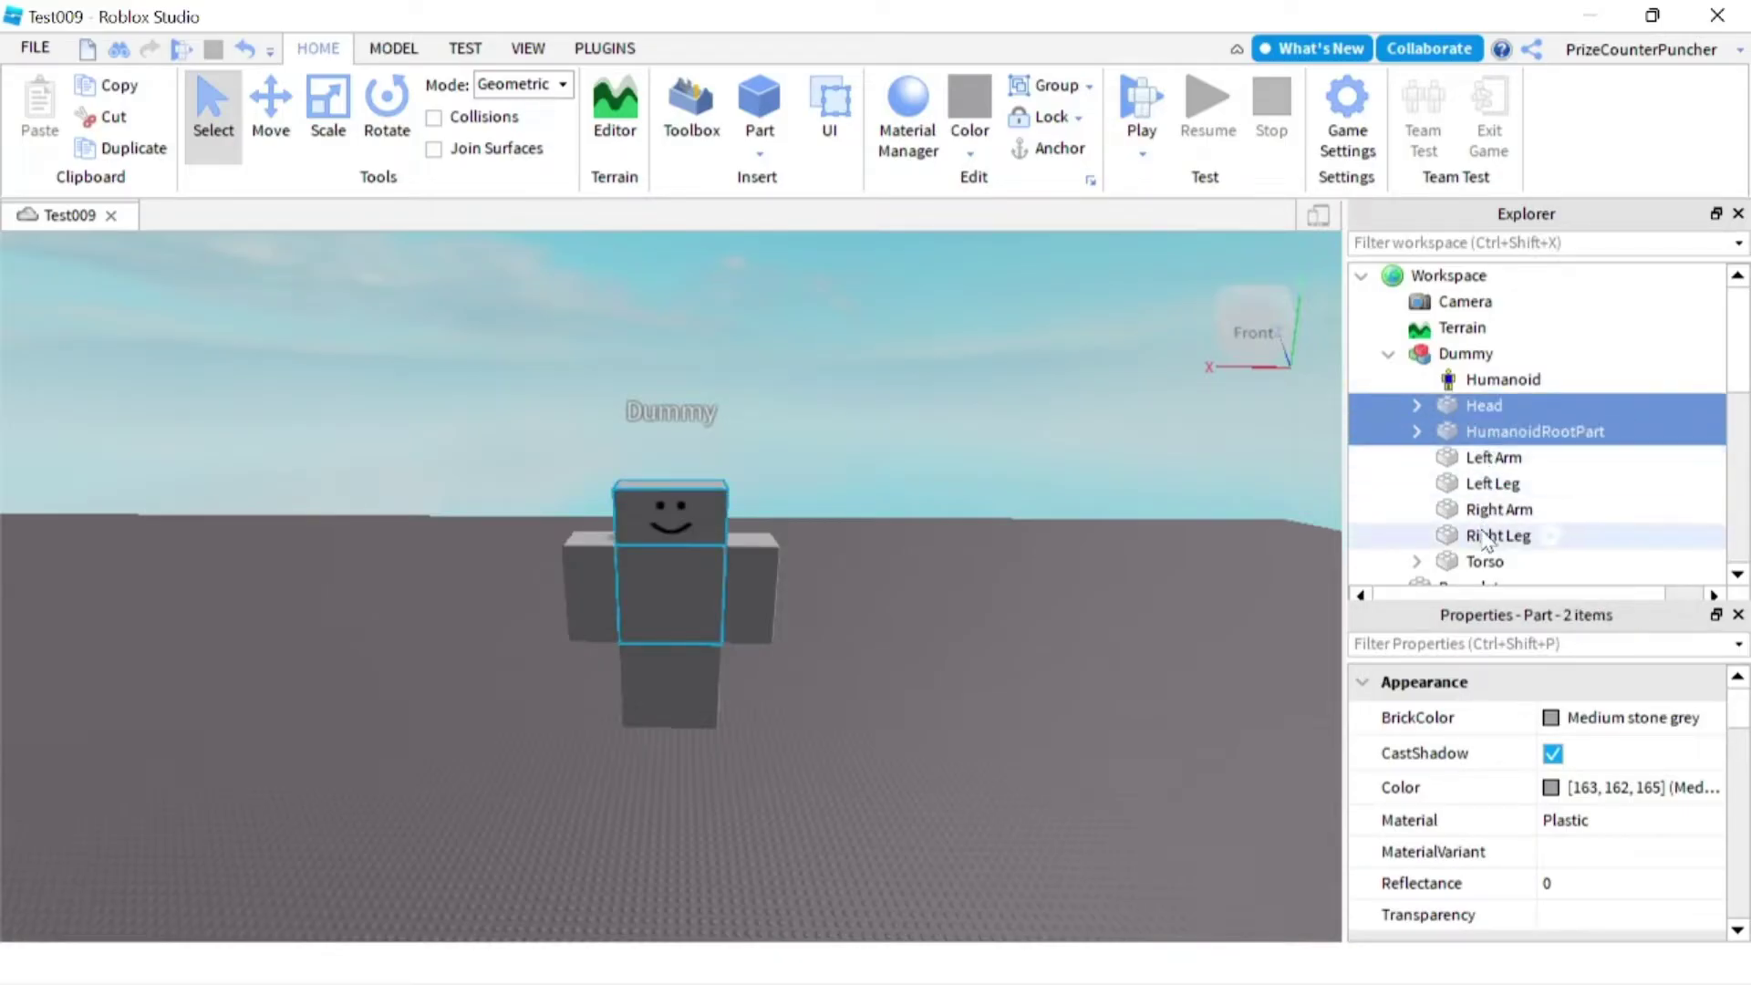
left_click(1476, 562, "ctrl")
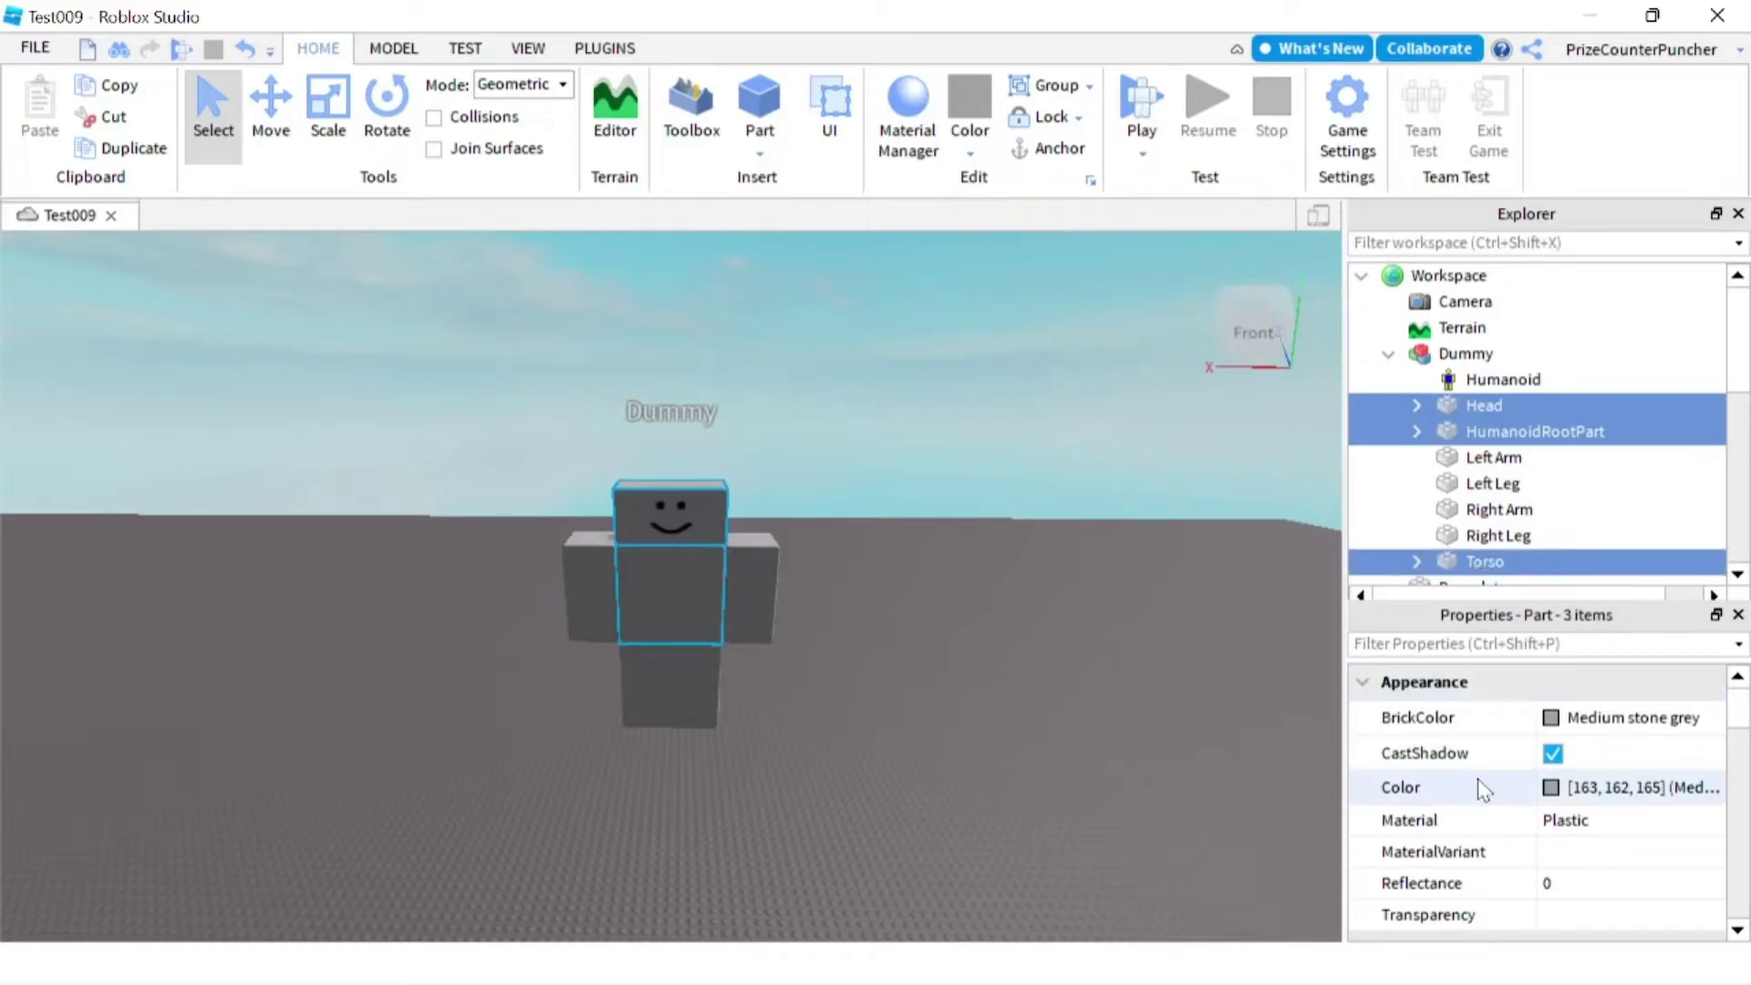
scroll(1439, 775, "down", 3)
scroll(1441, 777, "down", 8)
scroll(1435, 777, "down", 2)
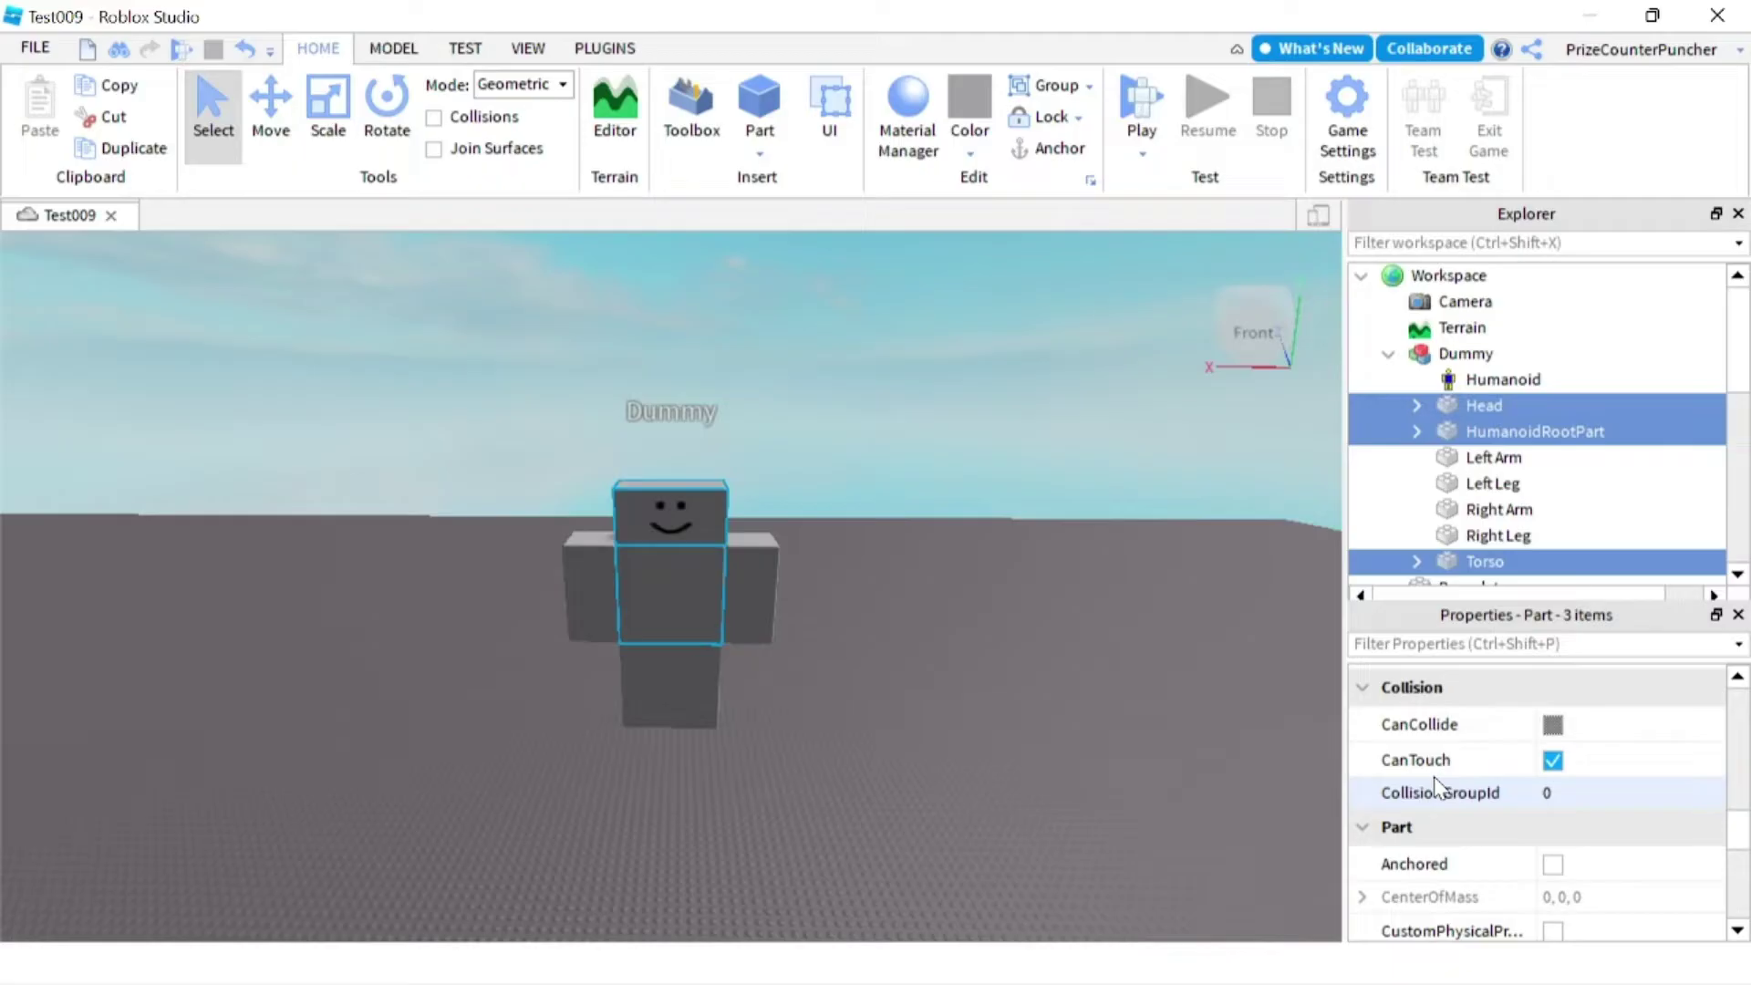
scroll(1434, 775, "down", 3)
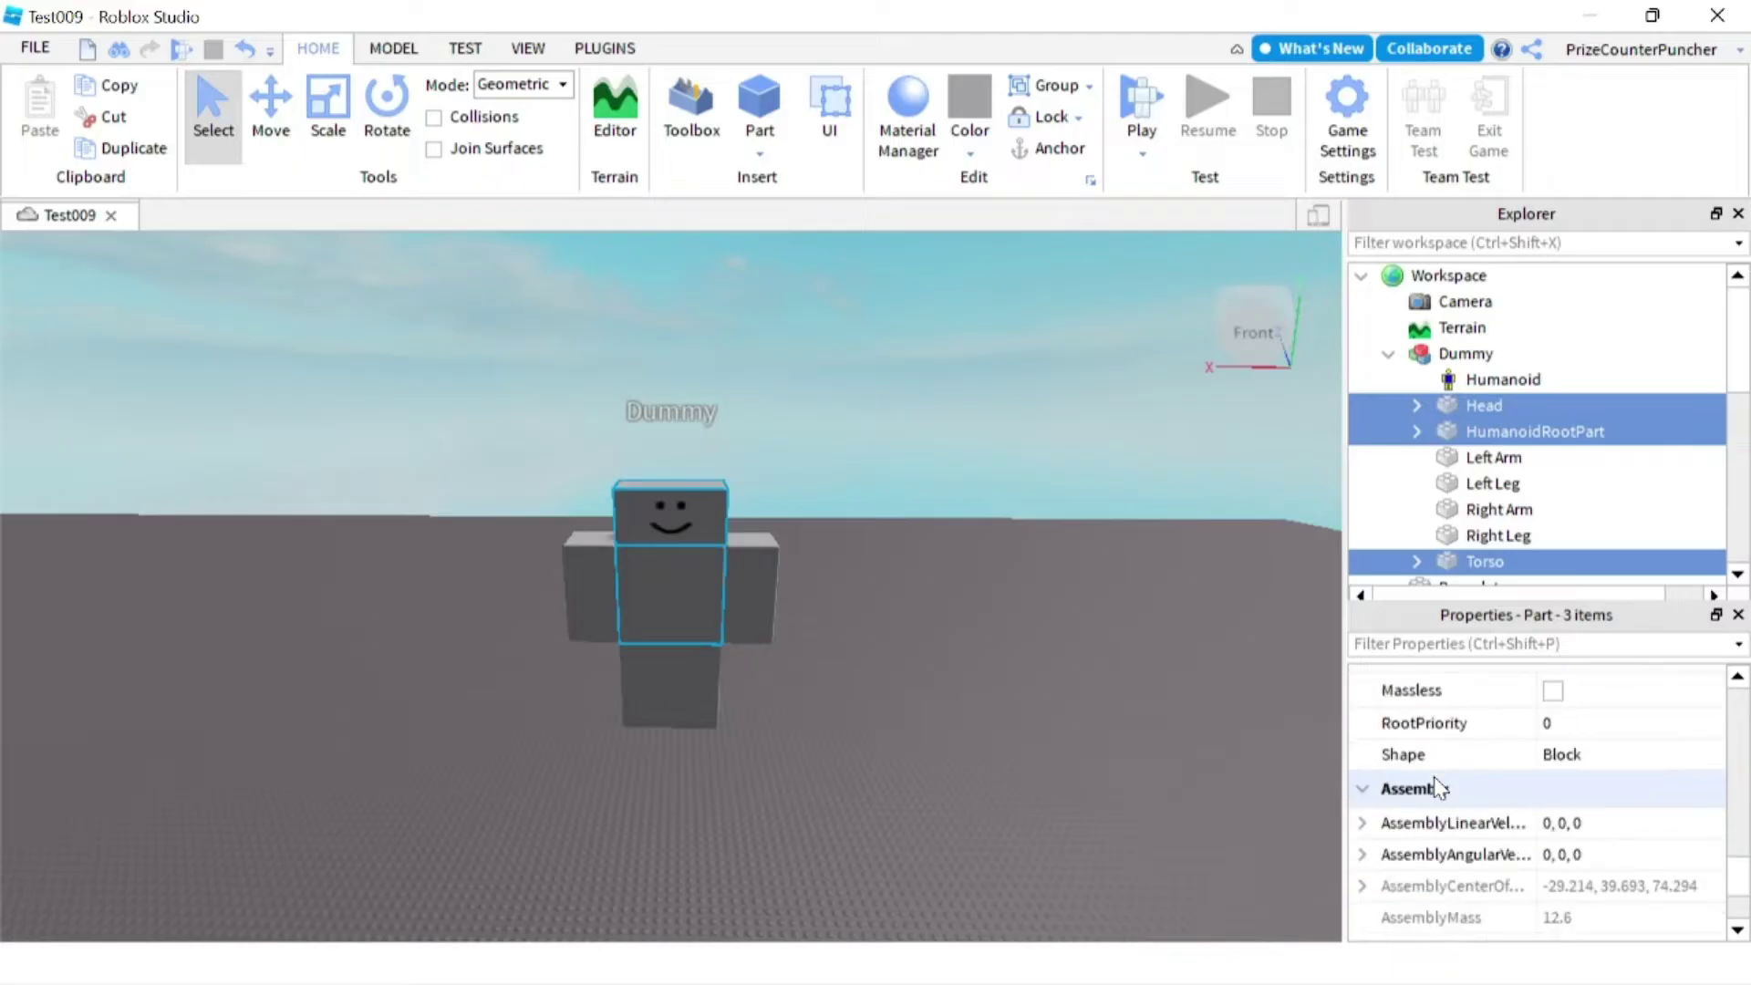
left_click(1603, 768)
left_click(1600, 768)
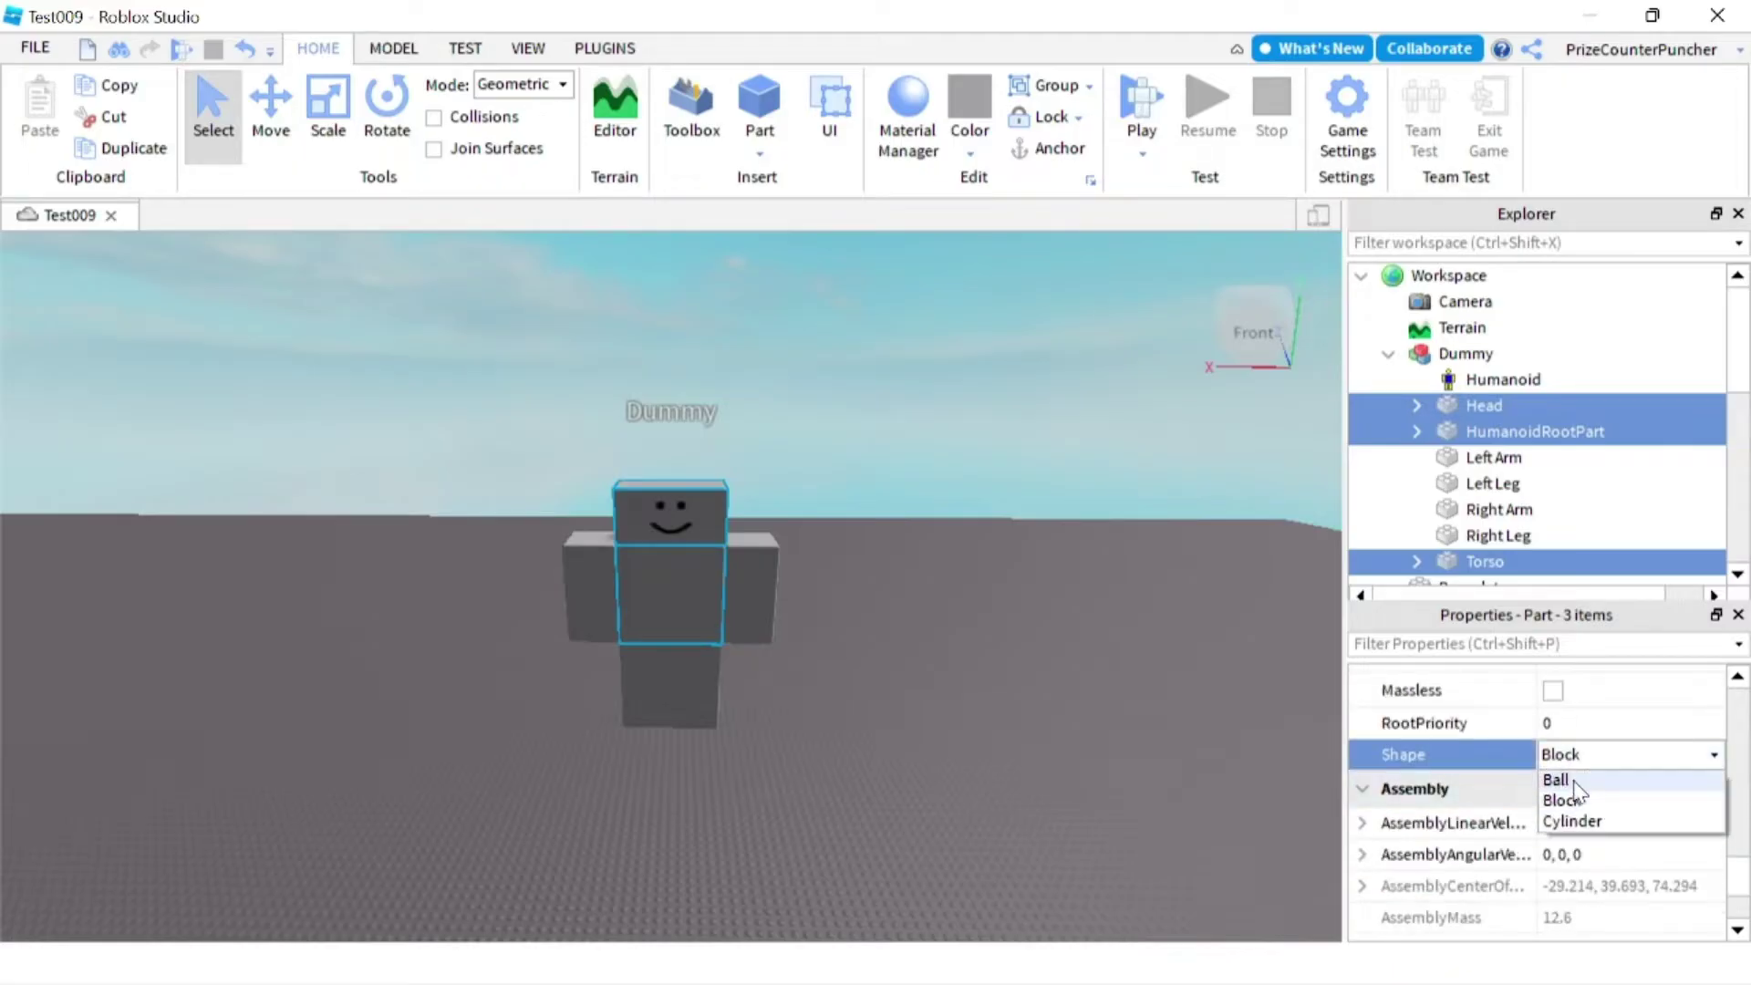
left_click(1561, 780)
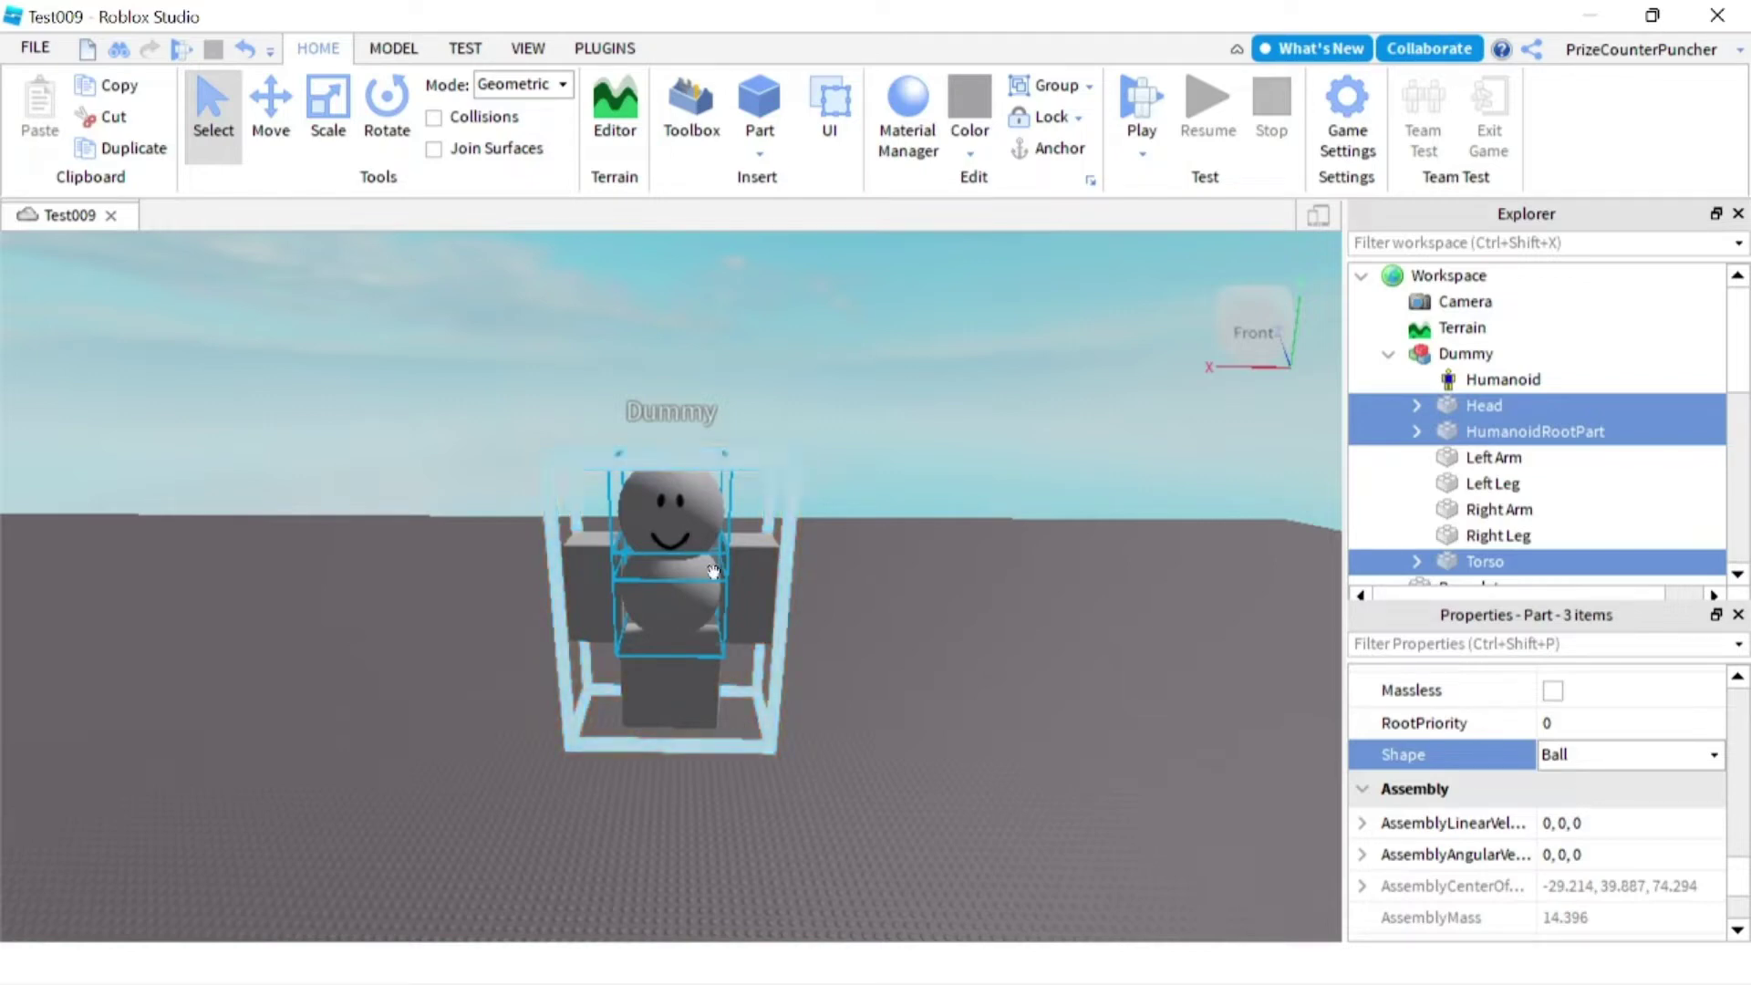
Change the Shape of the Dummy's Left Arm, Left Leg, Right Arm and Right Leg to Cylinder
left_click(1494, 465)
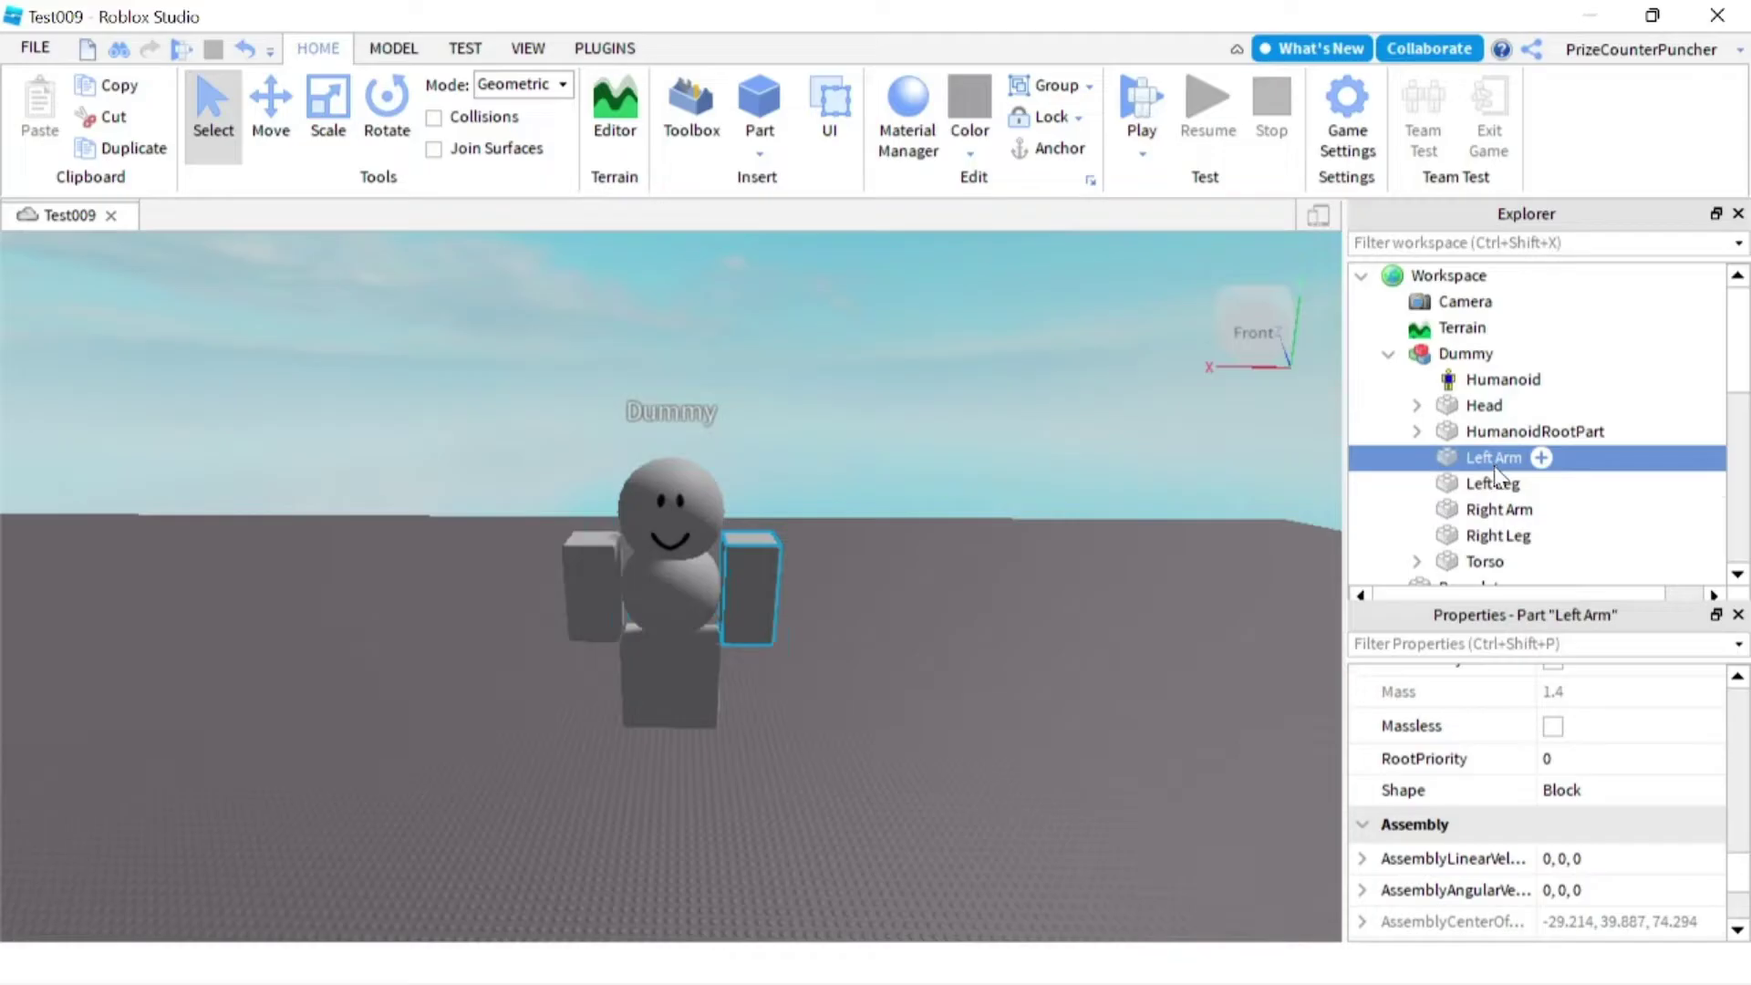
left_click(1483, 537, "shift")
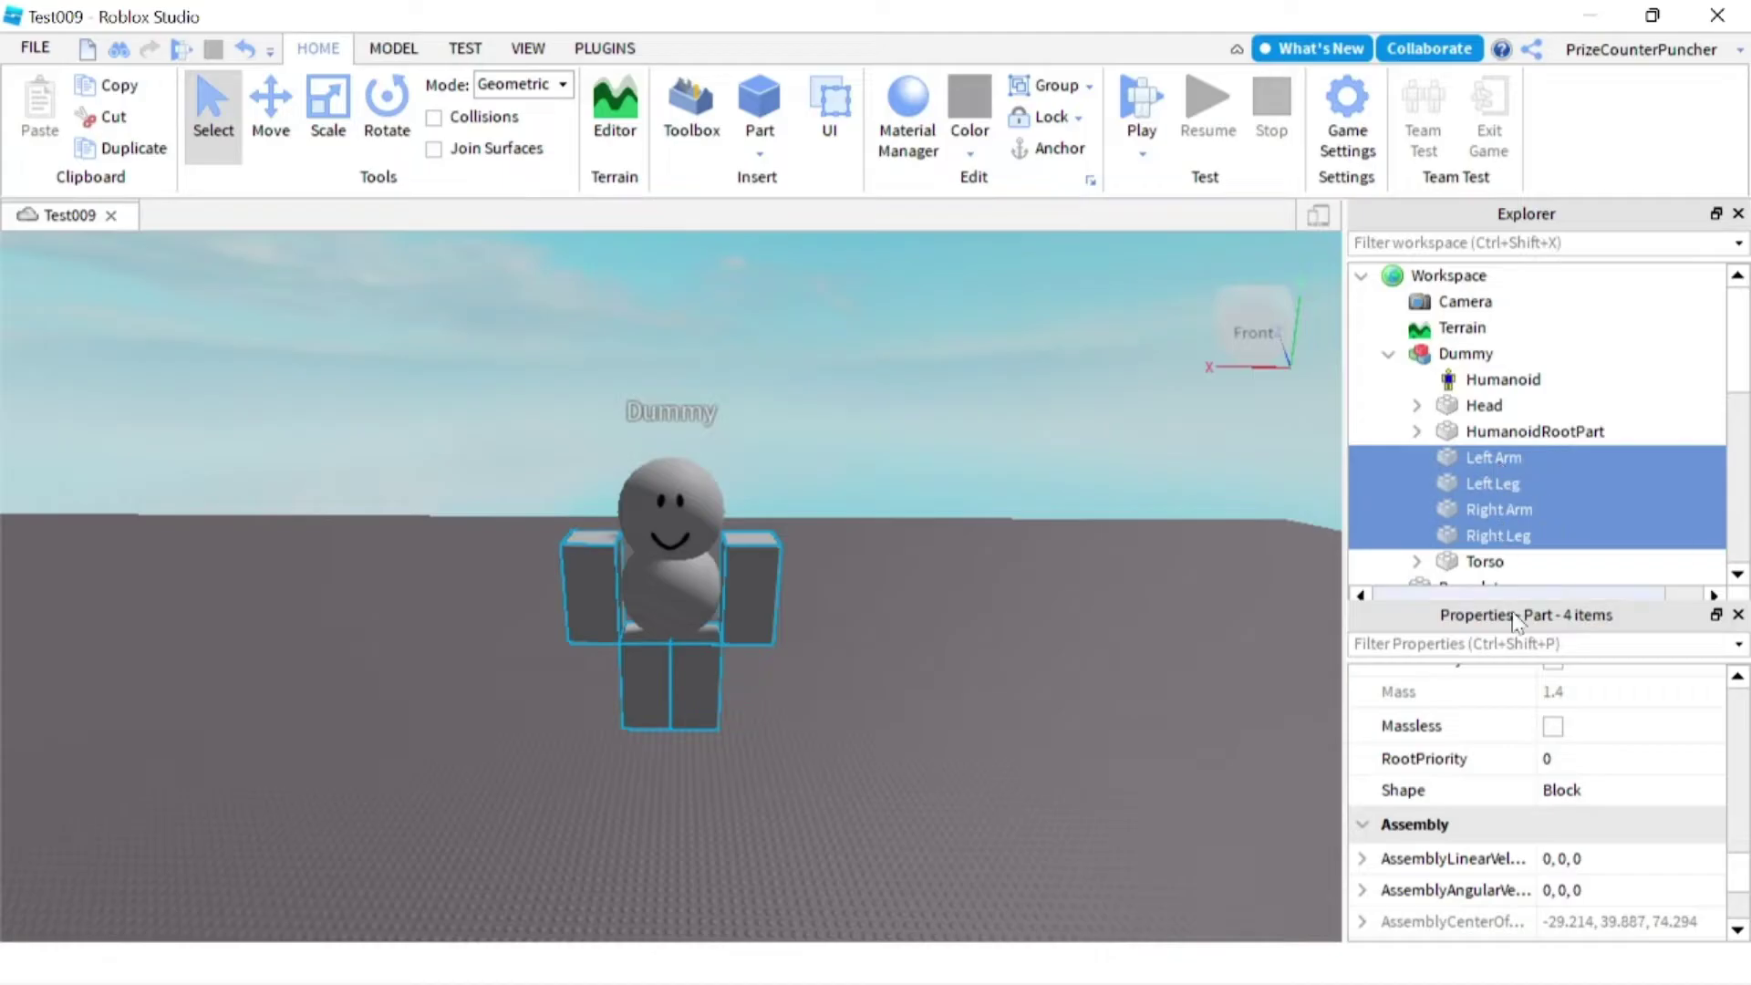
left_click(1631, 792)
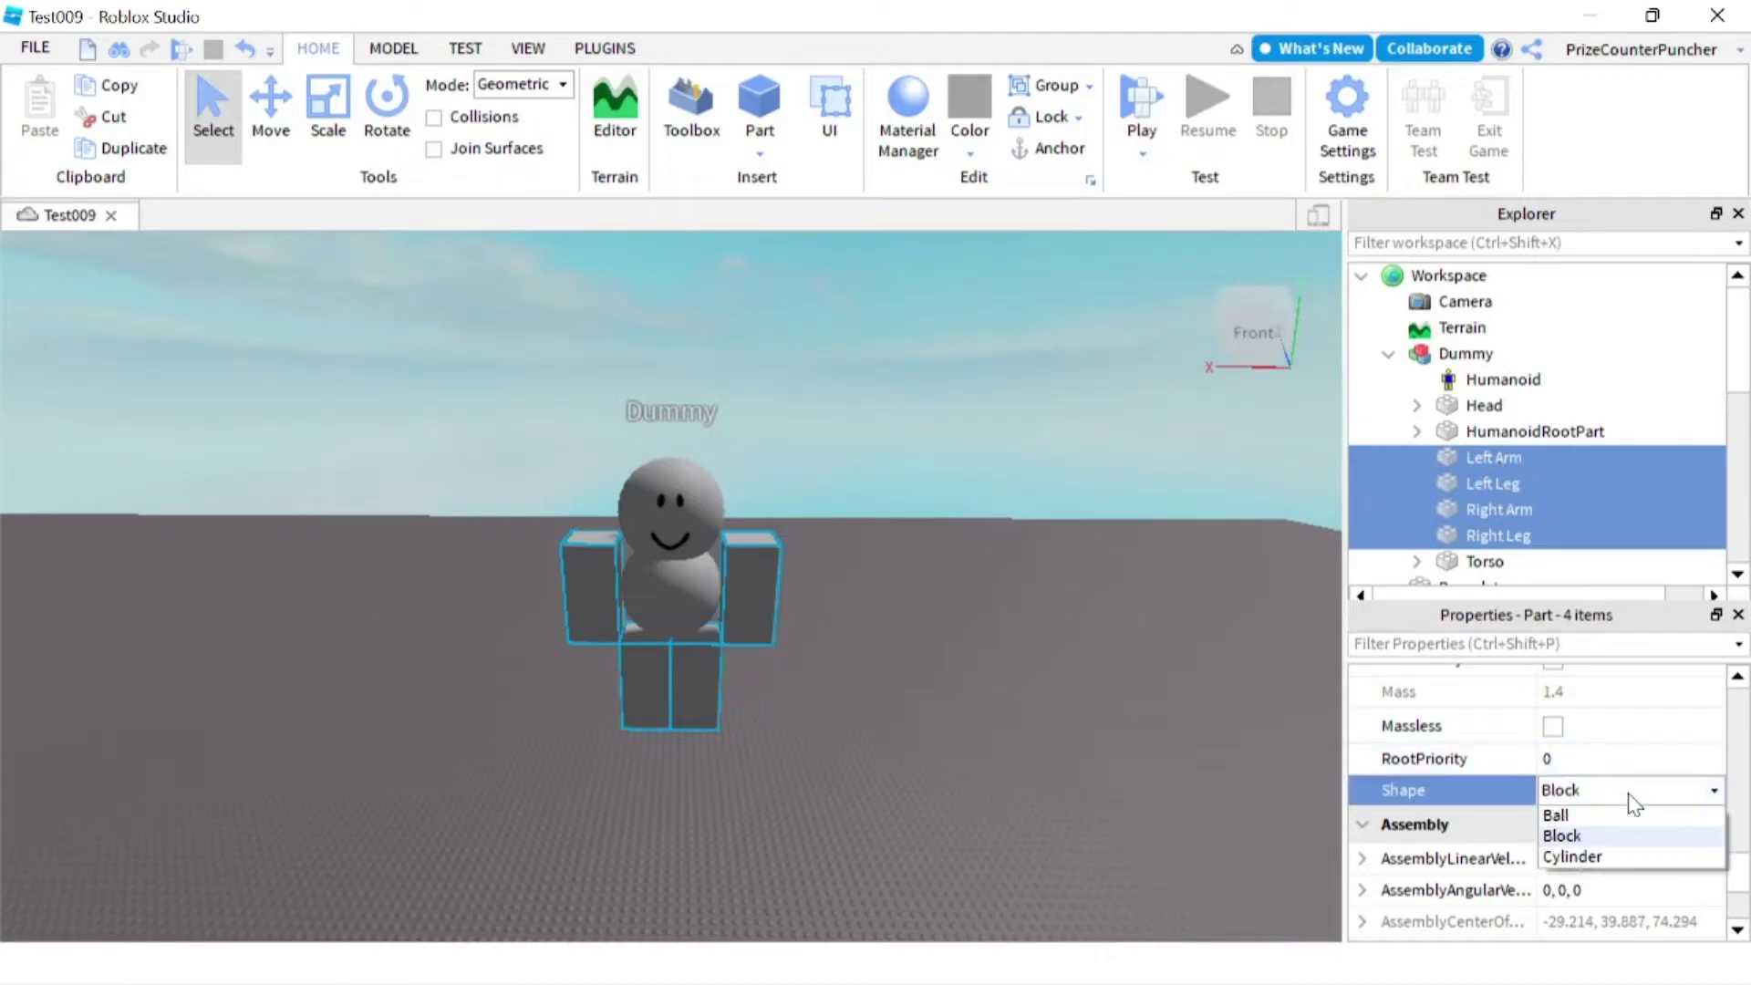
left_click(1582, 859)
left_click(894, 780)
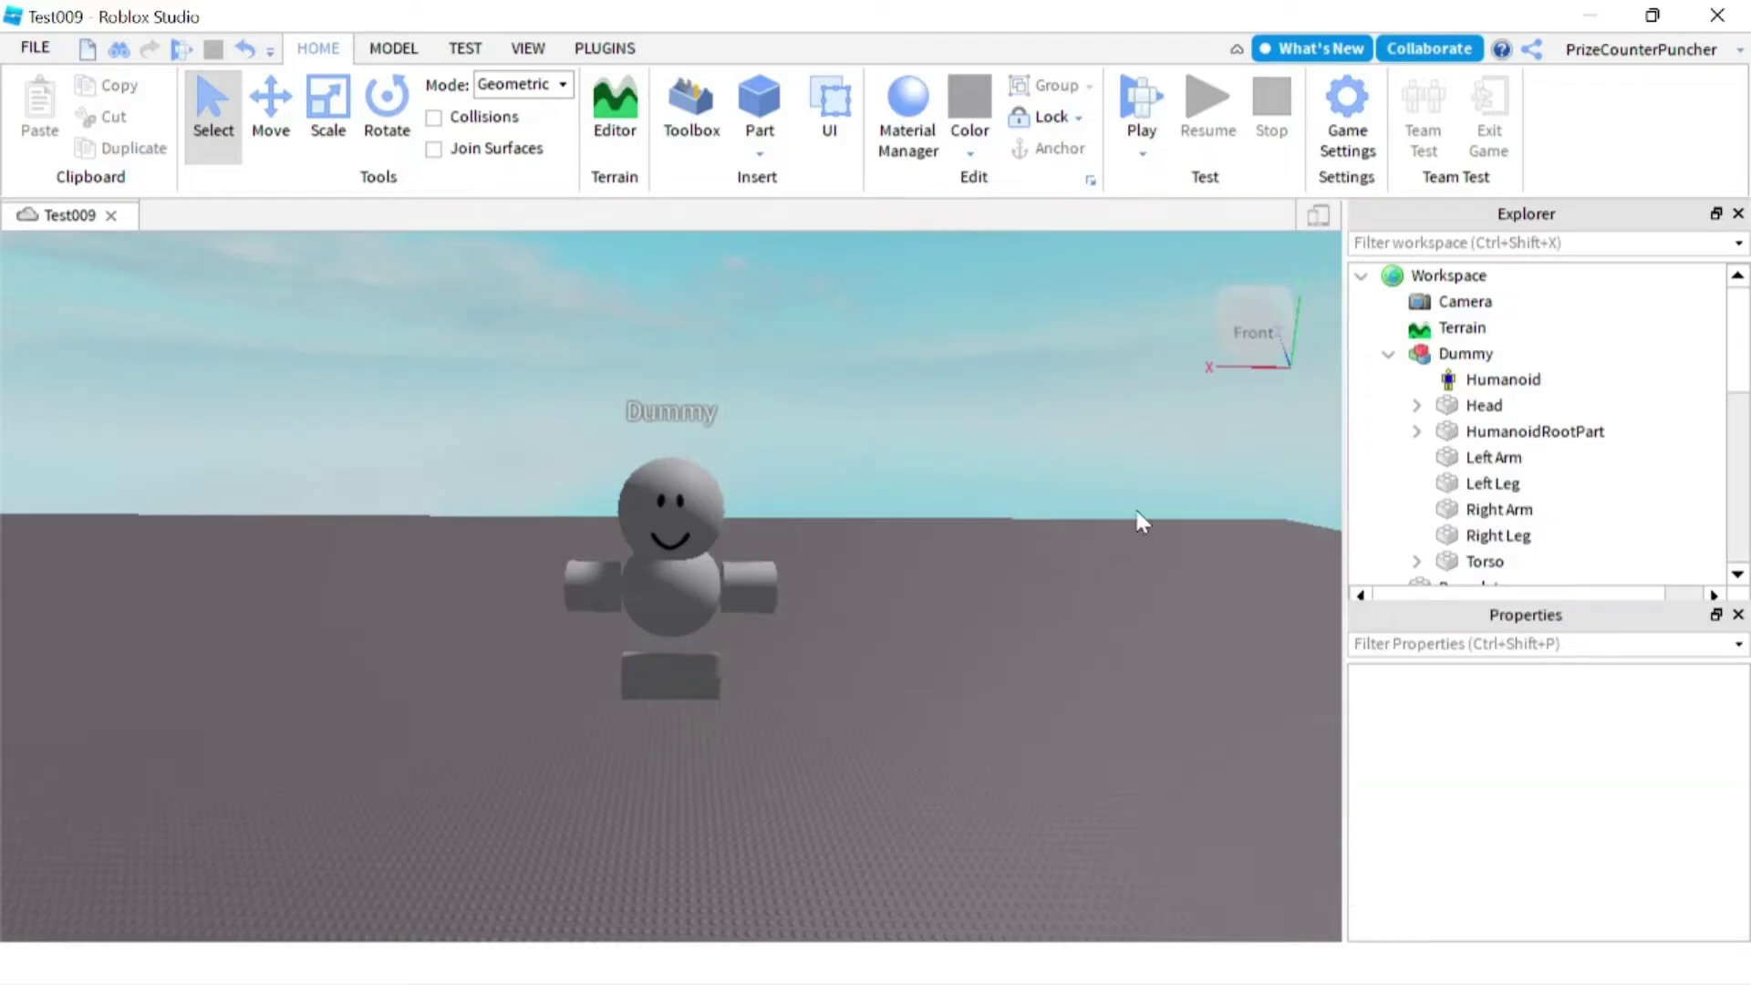
Rename the Dummy model as StarterCharacter
left_click(1470, 355)
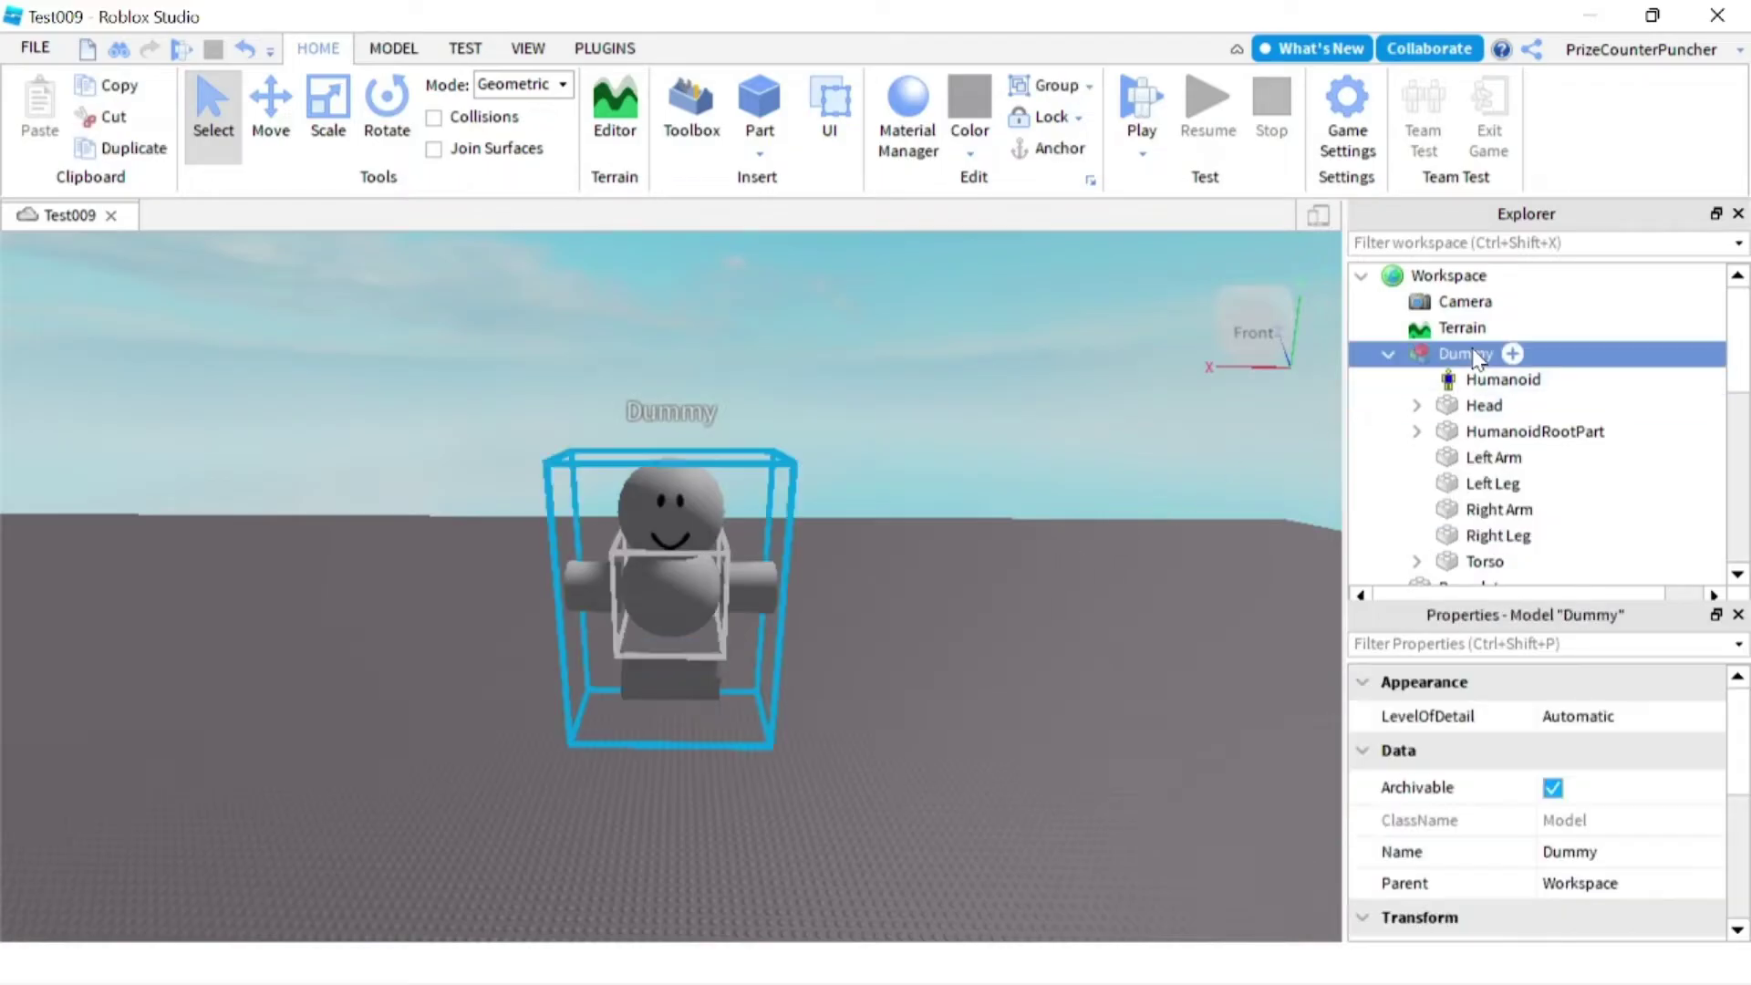
left_click(1470, 355)
type("StarterCharacter")
left_click(1040, 485)
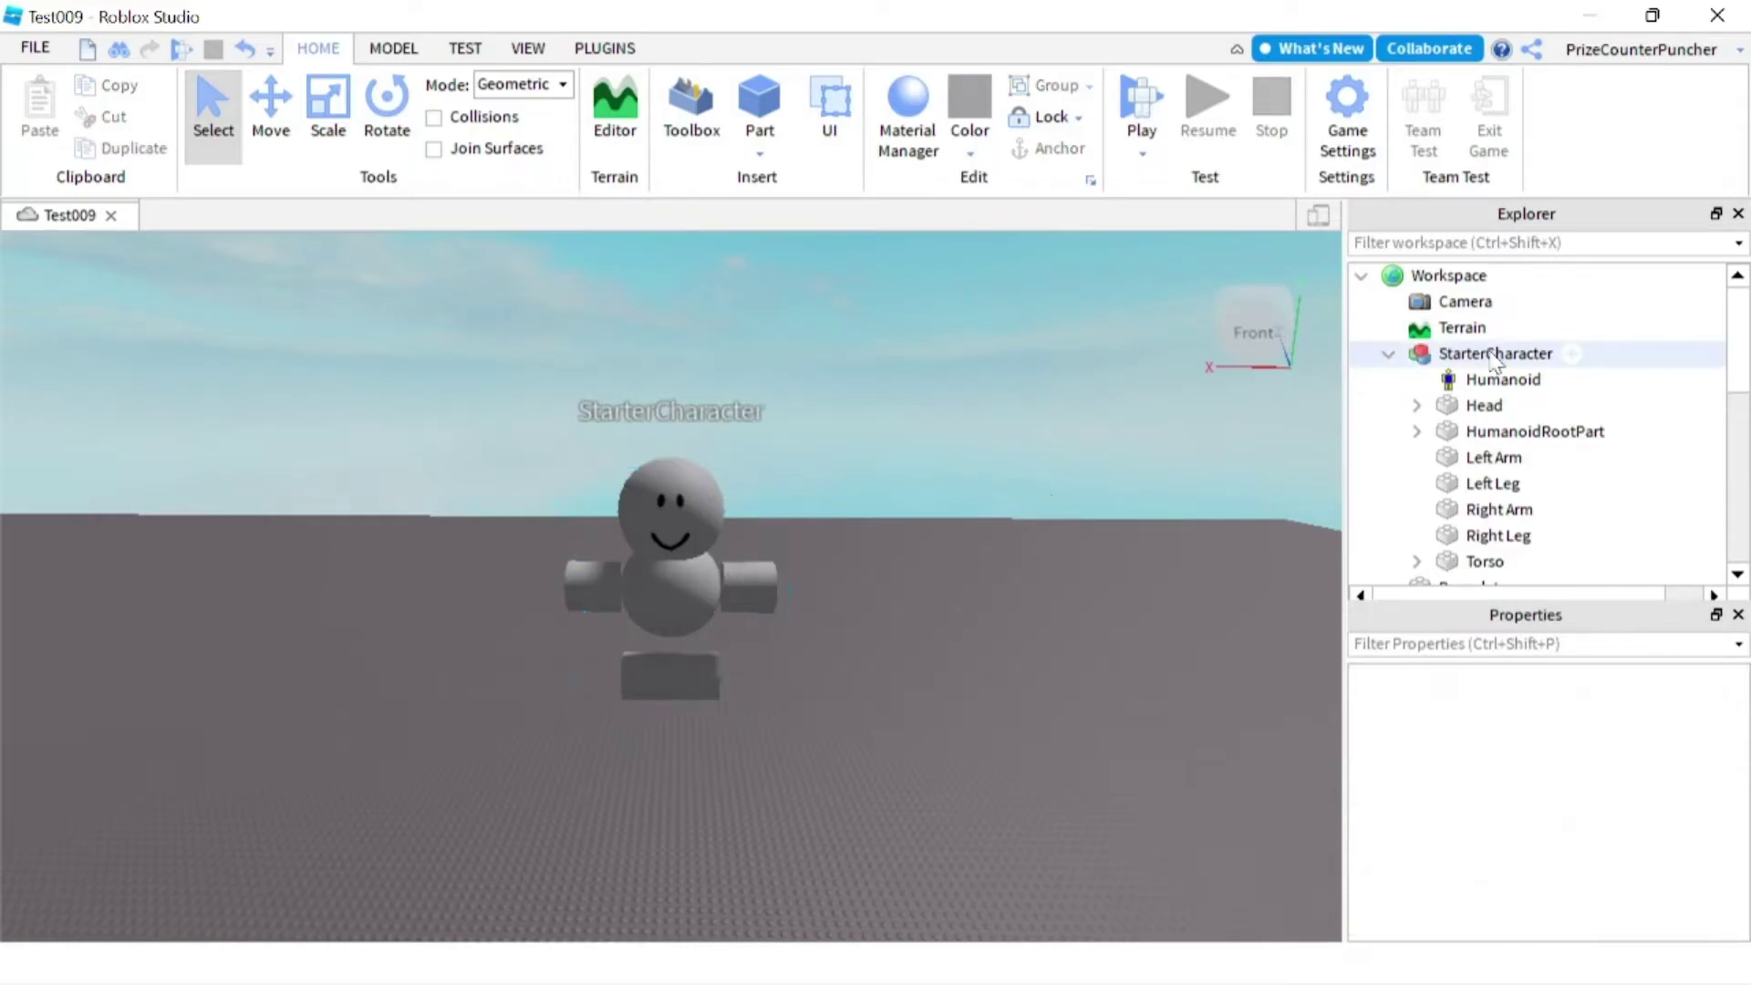
Move the StarterCharacter model from Workspace into StarterPlayer by cutting and pasting it
left_click(1494, 356)
right_click(1494, 356)
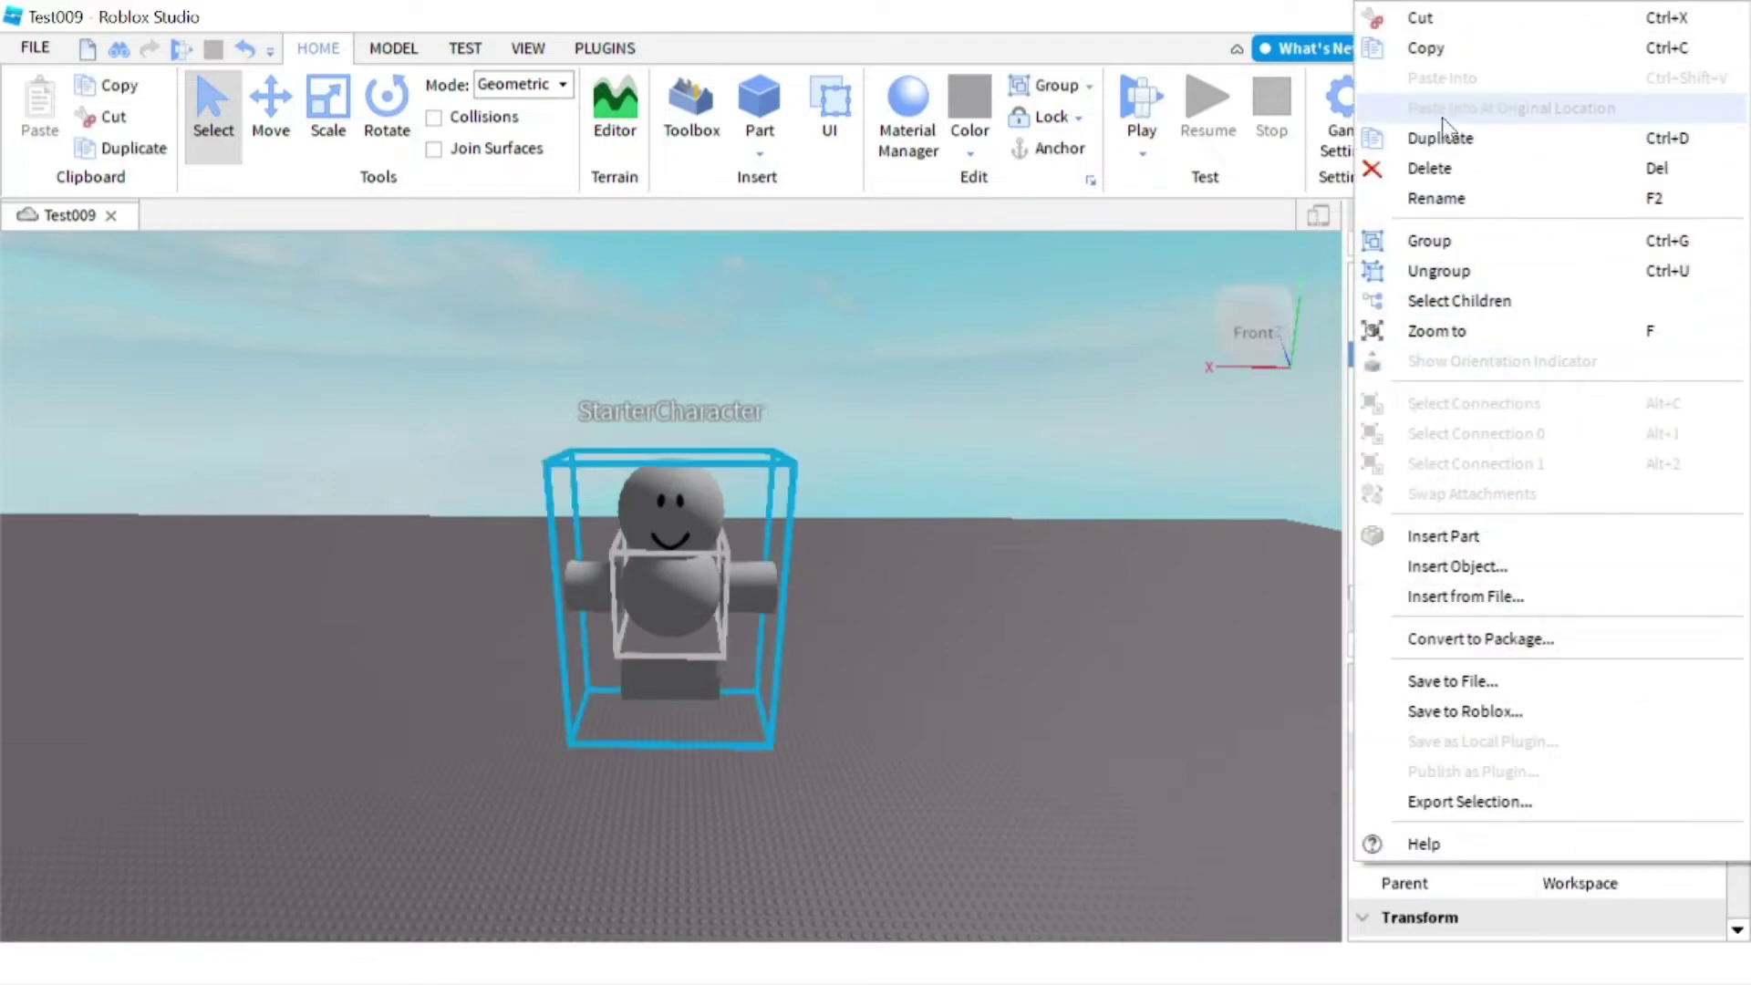
left_click(1457, 28)
scroll(1477, 419, "down", 3)
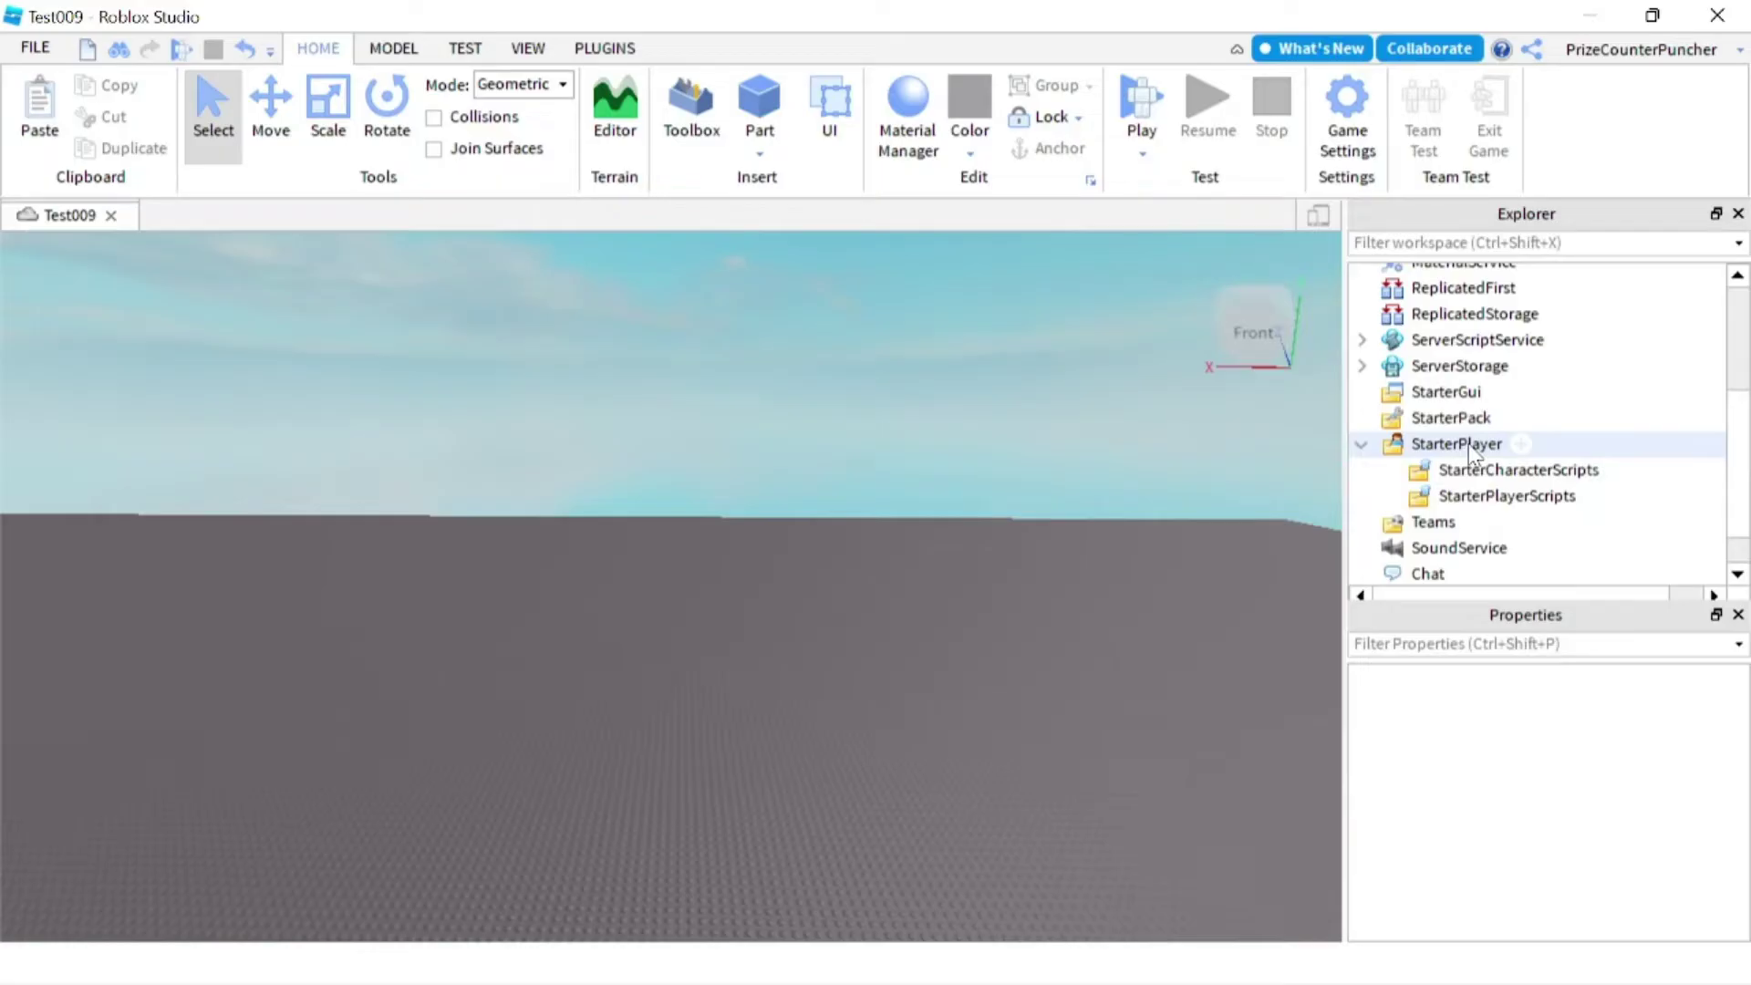
right_click(1468, 445)
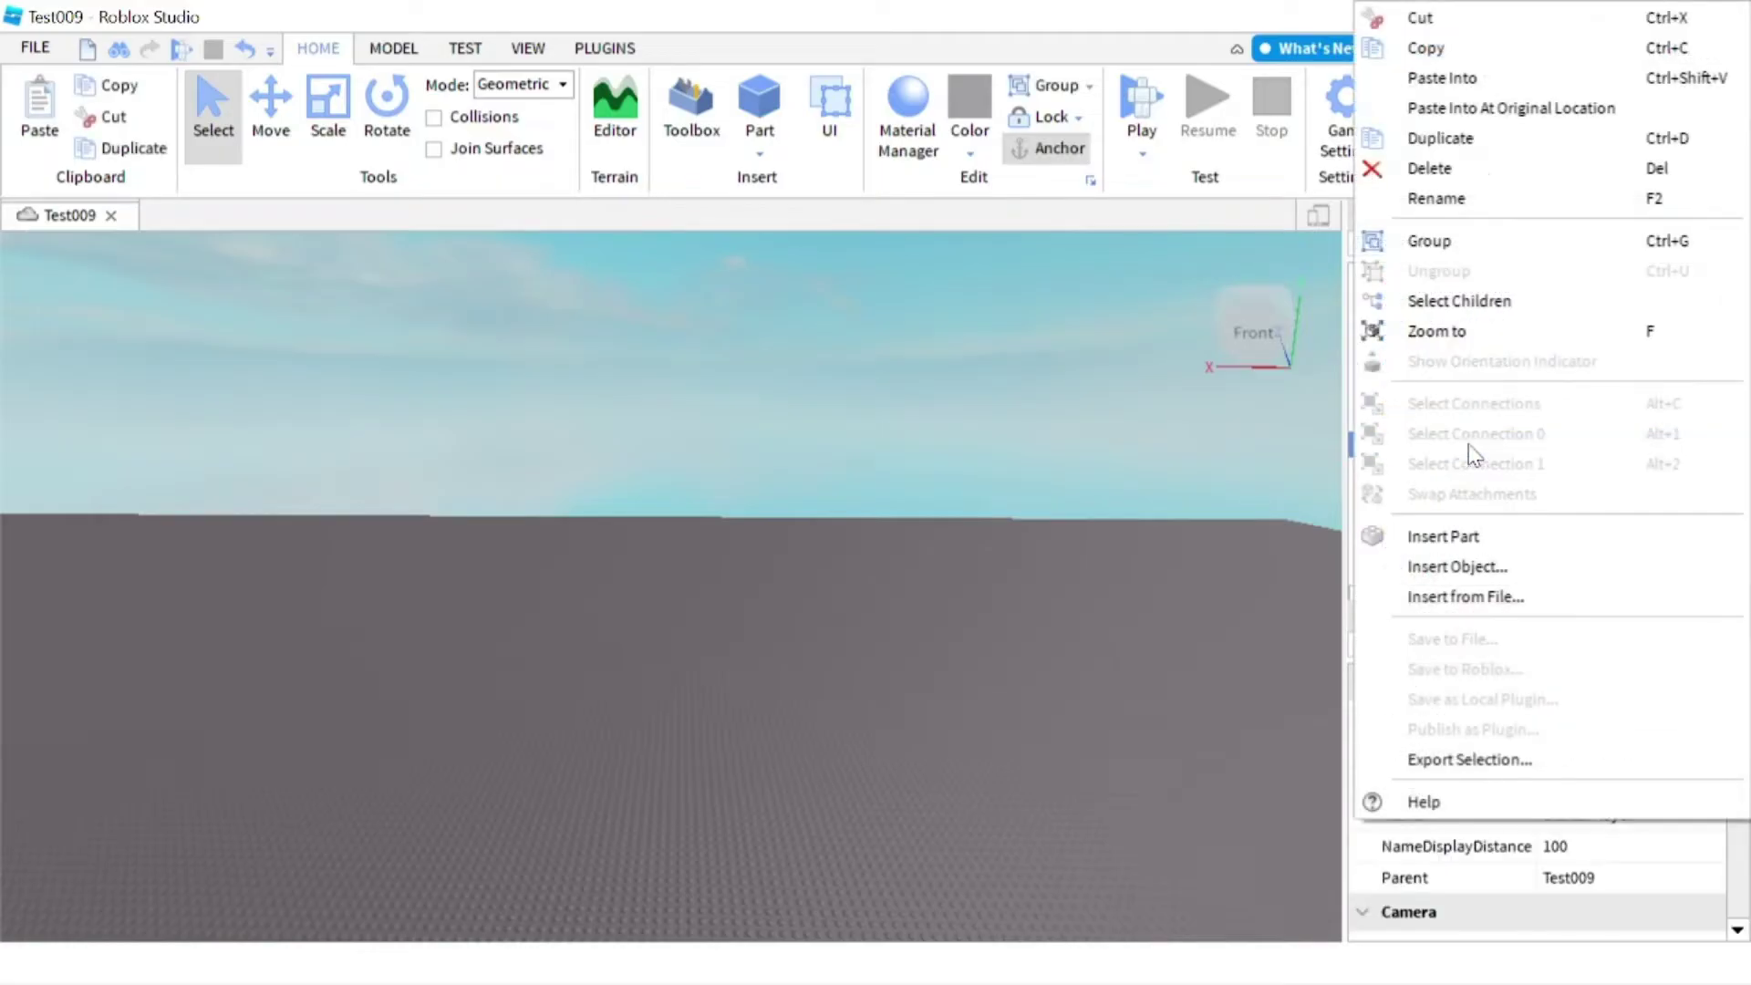
left_click(1459, 78)
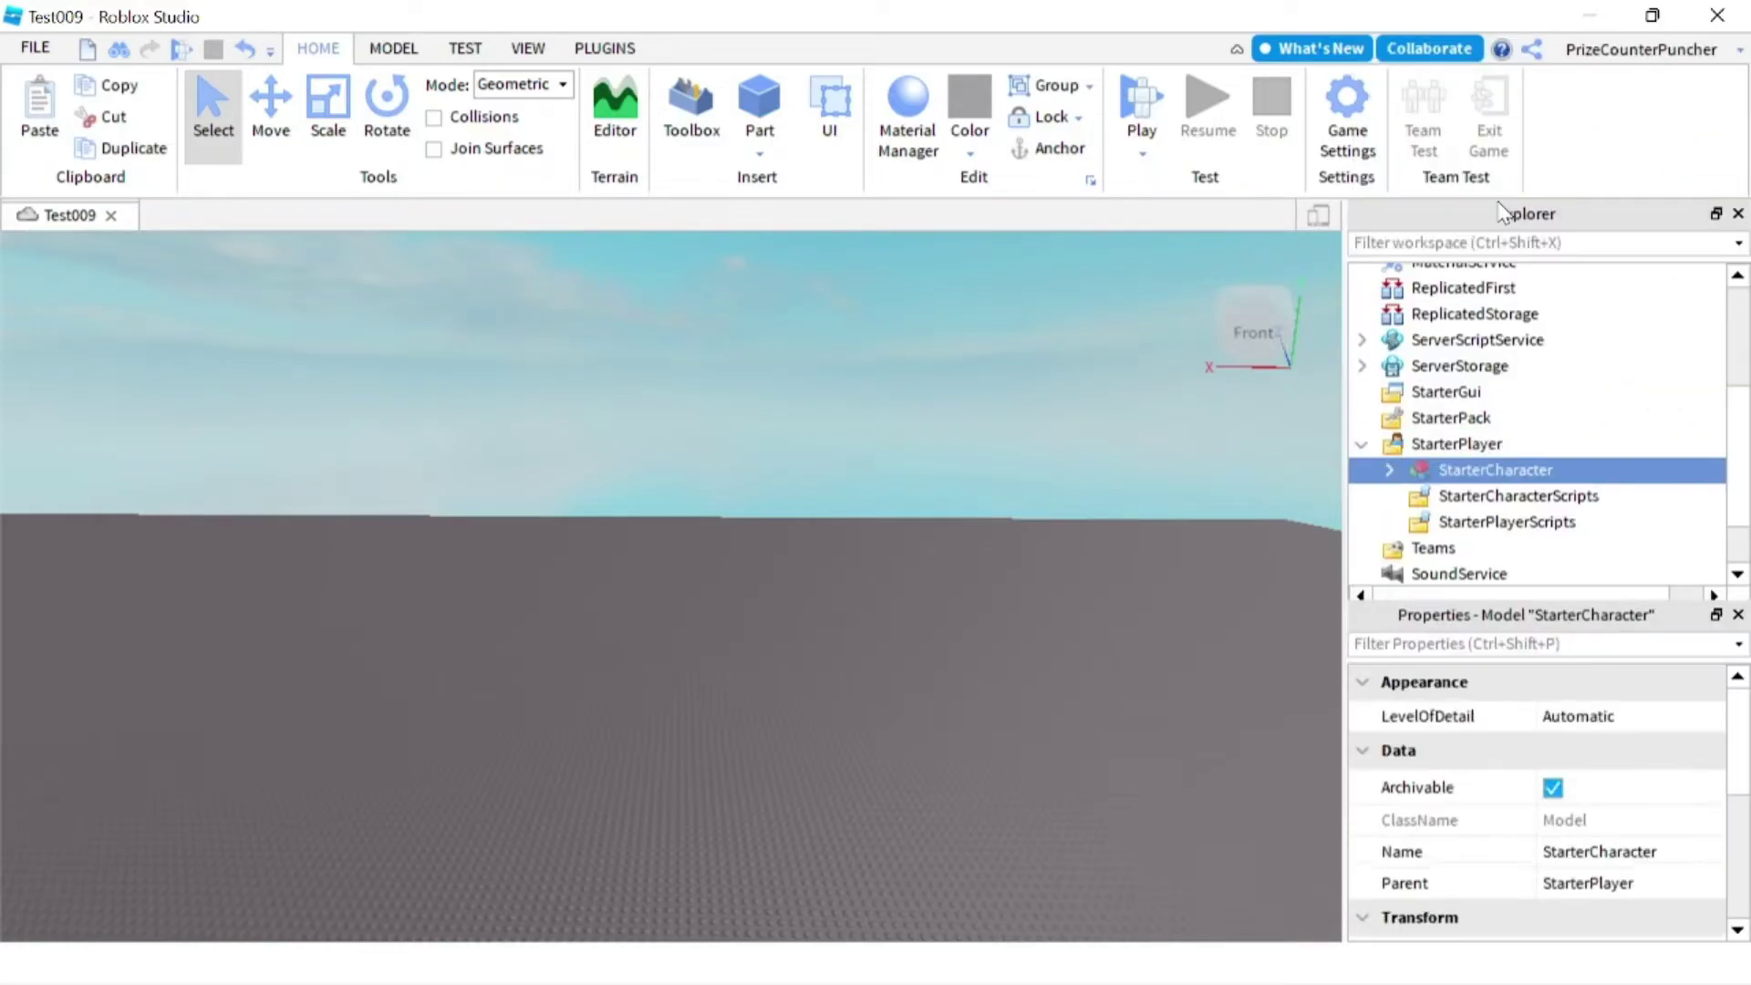
left_click(1450, 447)
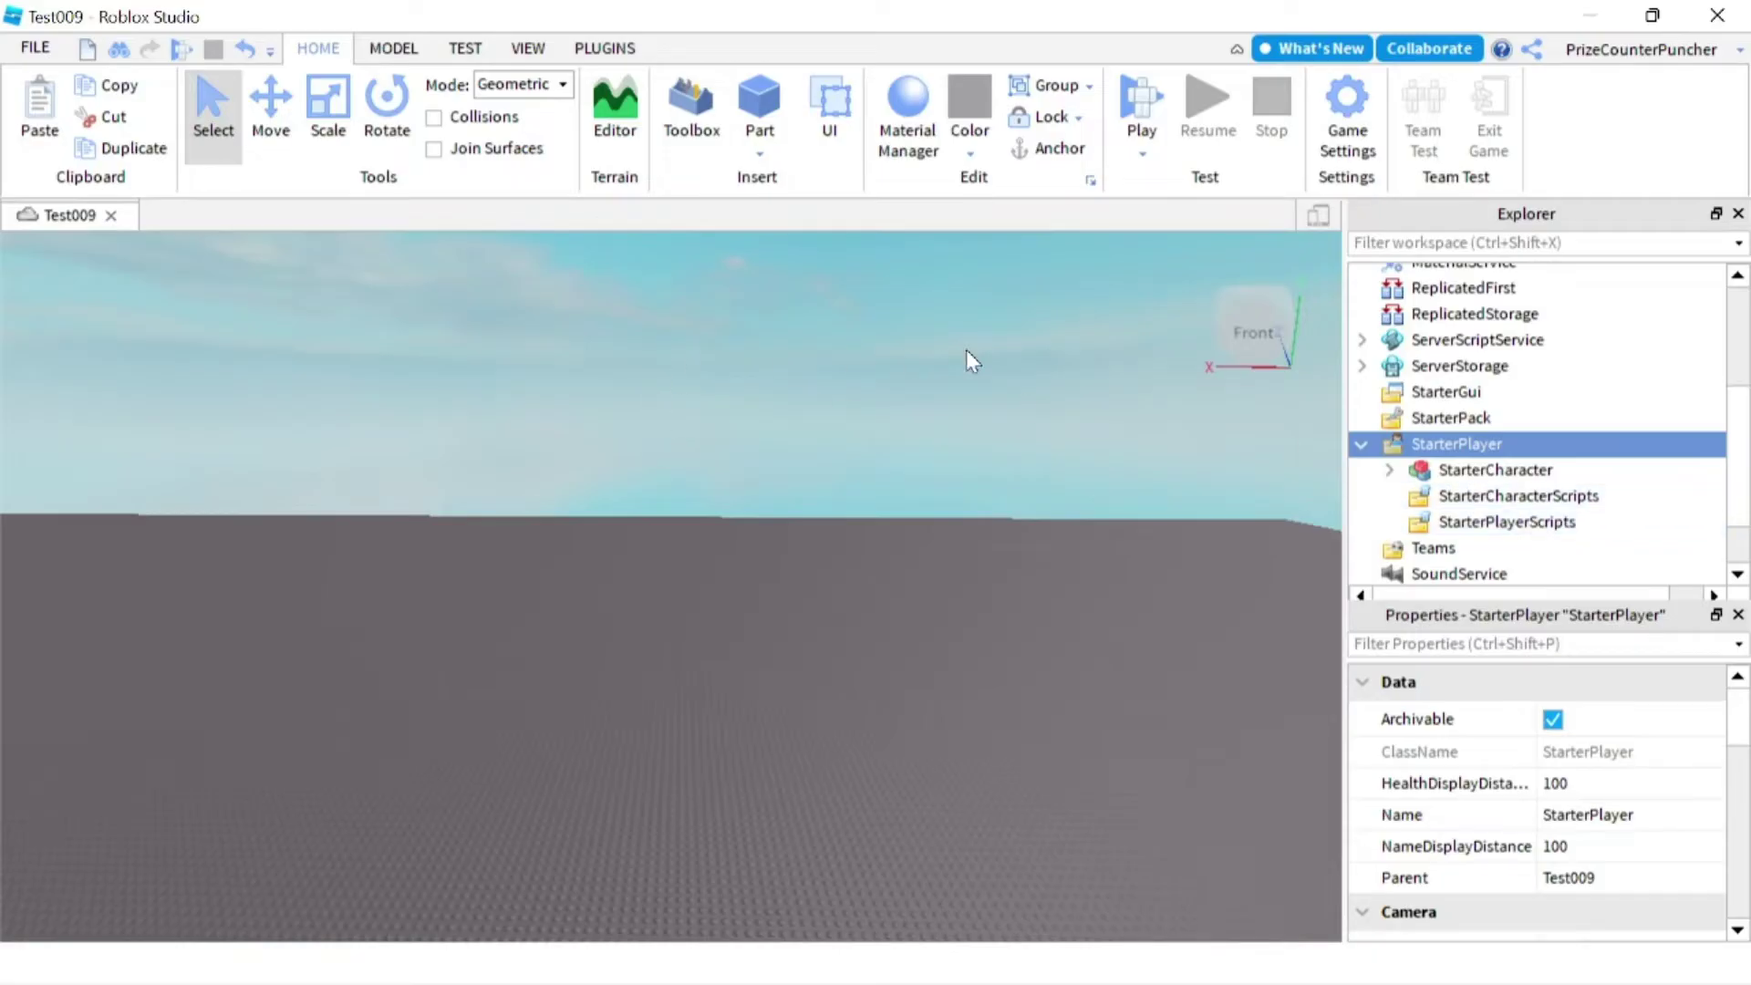
Play-test the place and walk the custom character across the baseplate and up the coloured staircase
left_click(1151, 118)
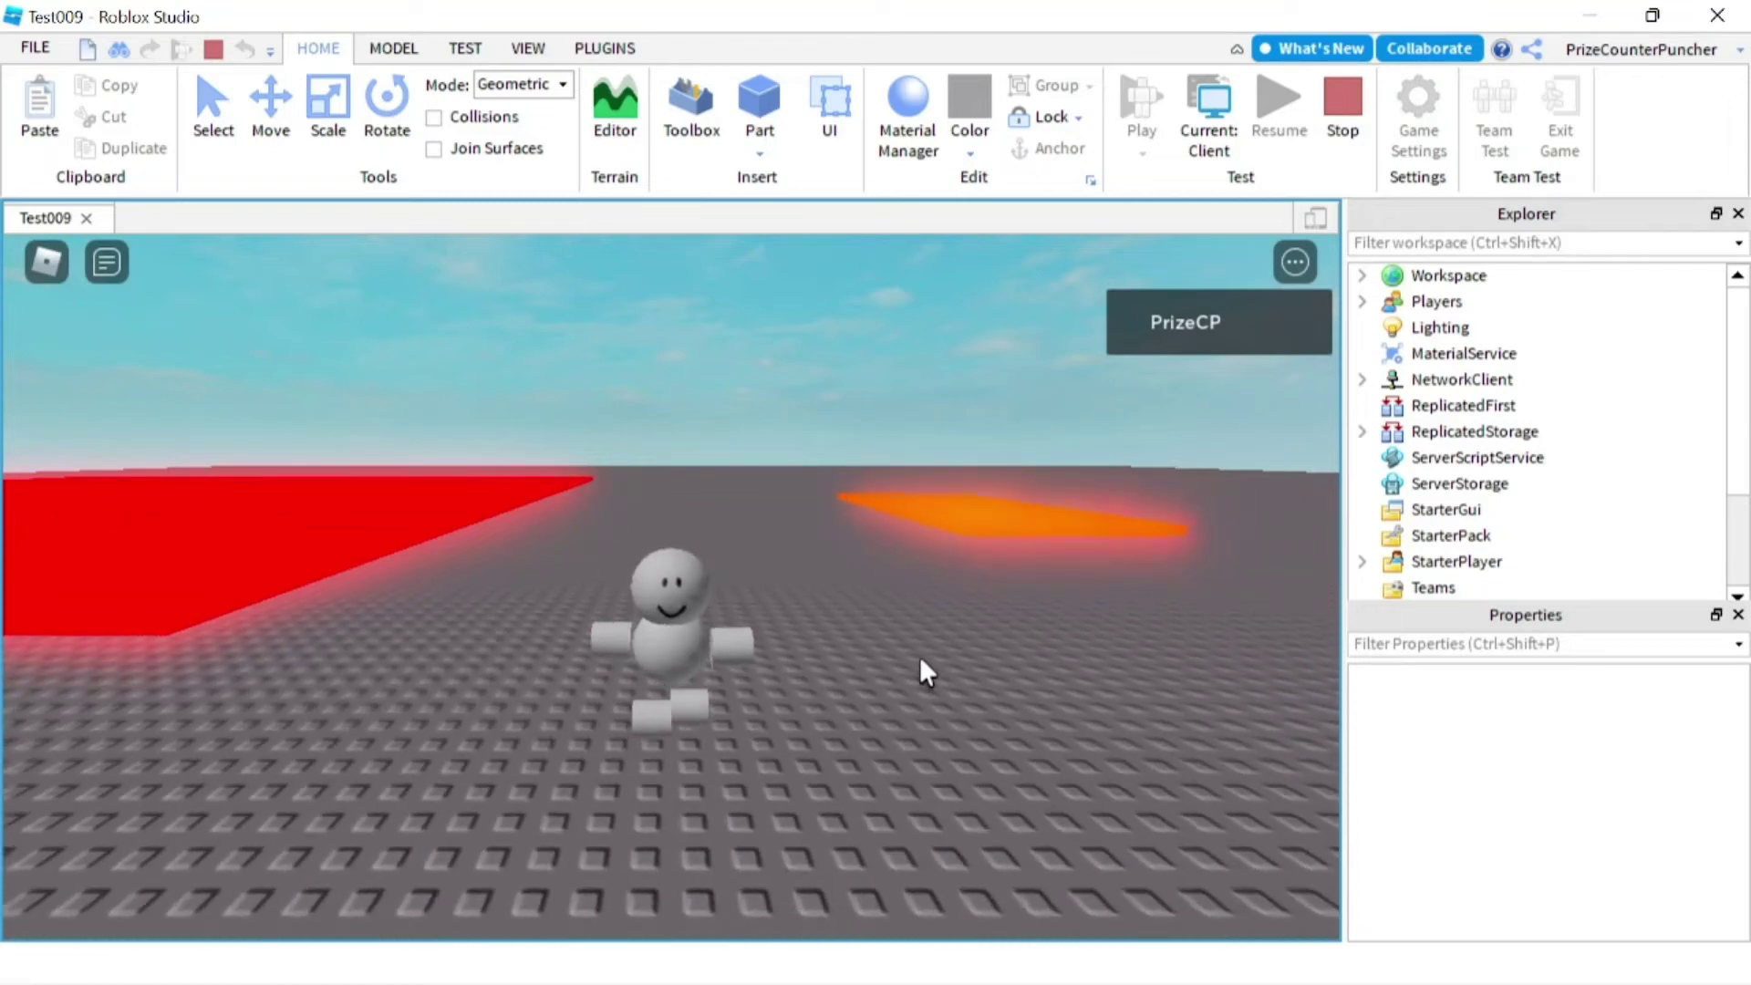
key("s")
key("w")
key("Right")
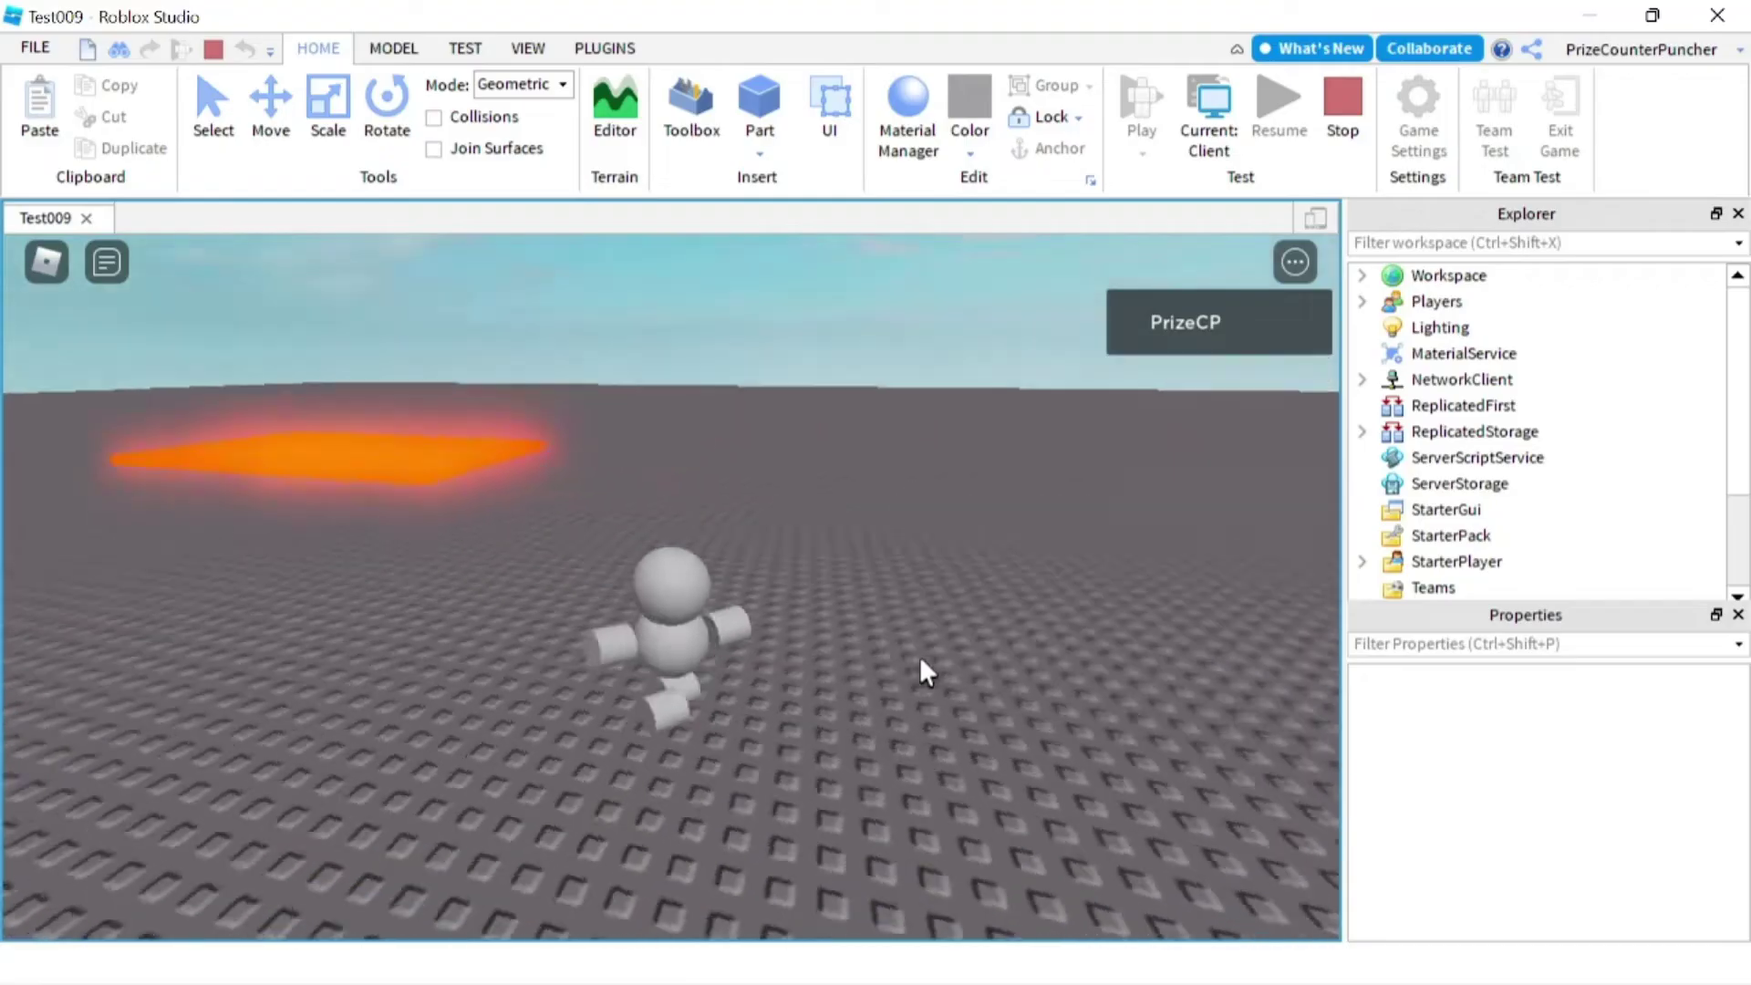
key("w")
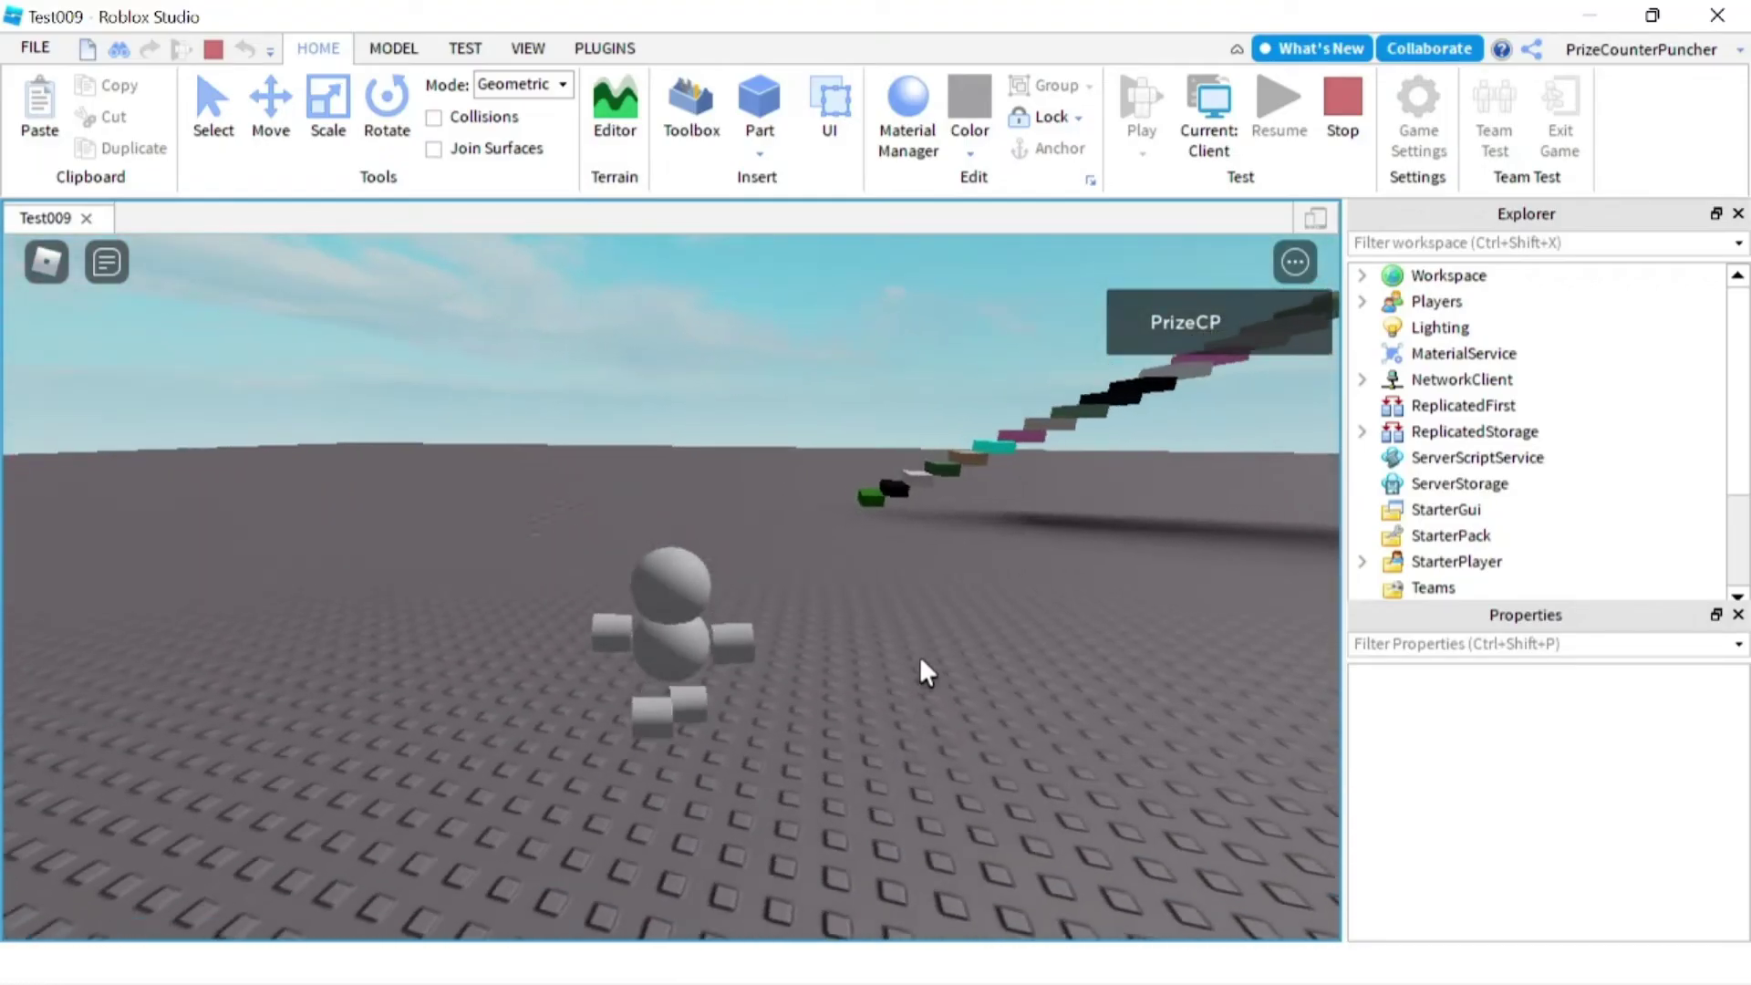
key("Right")
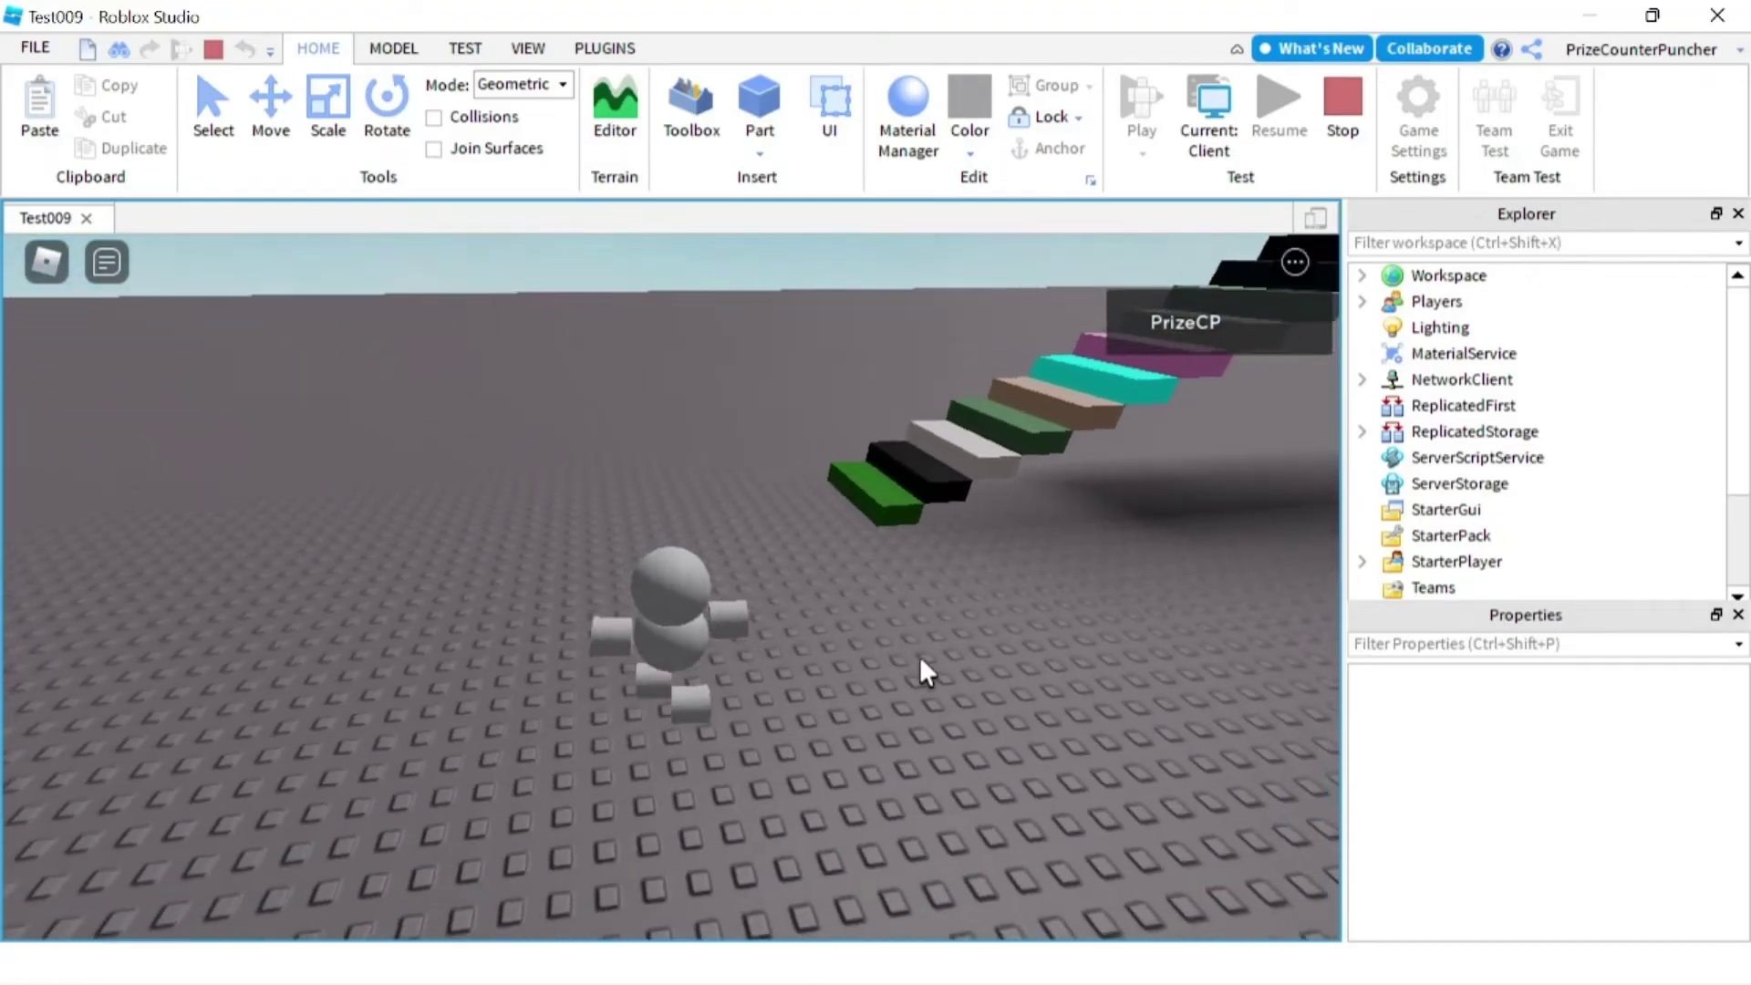
key("w")
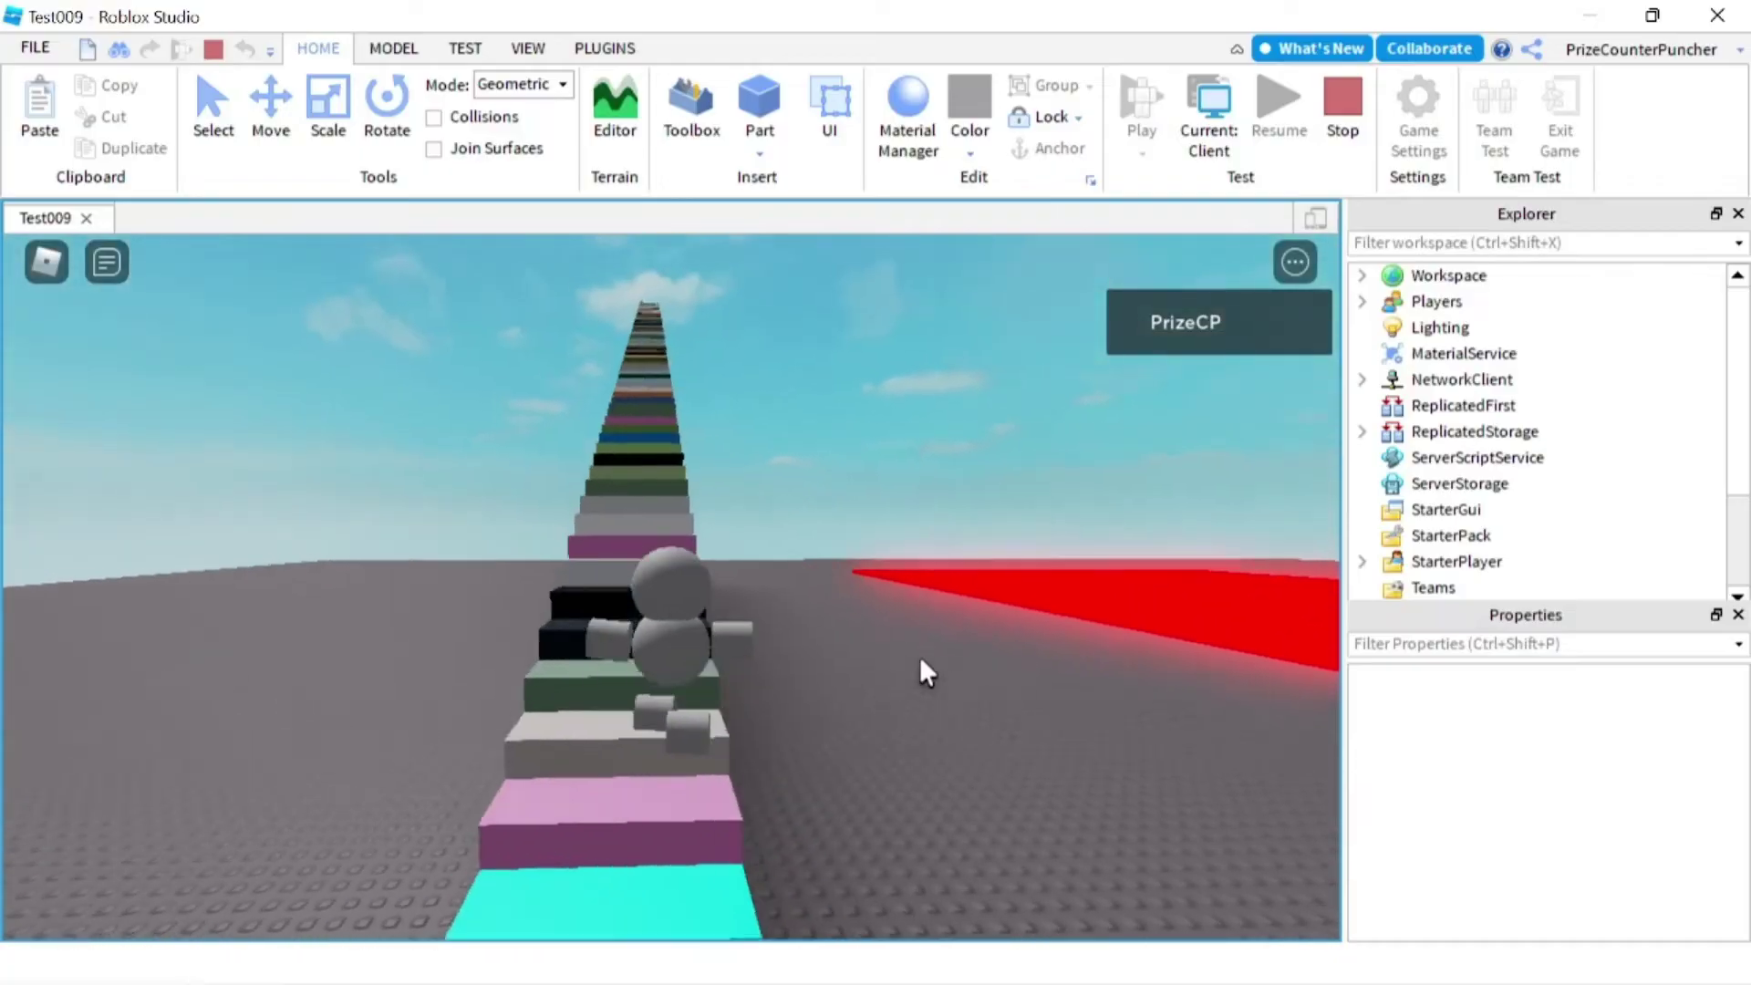
key("w")
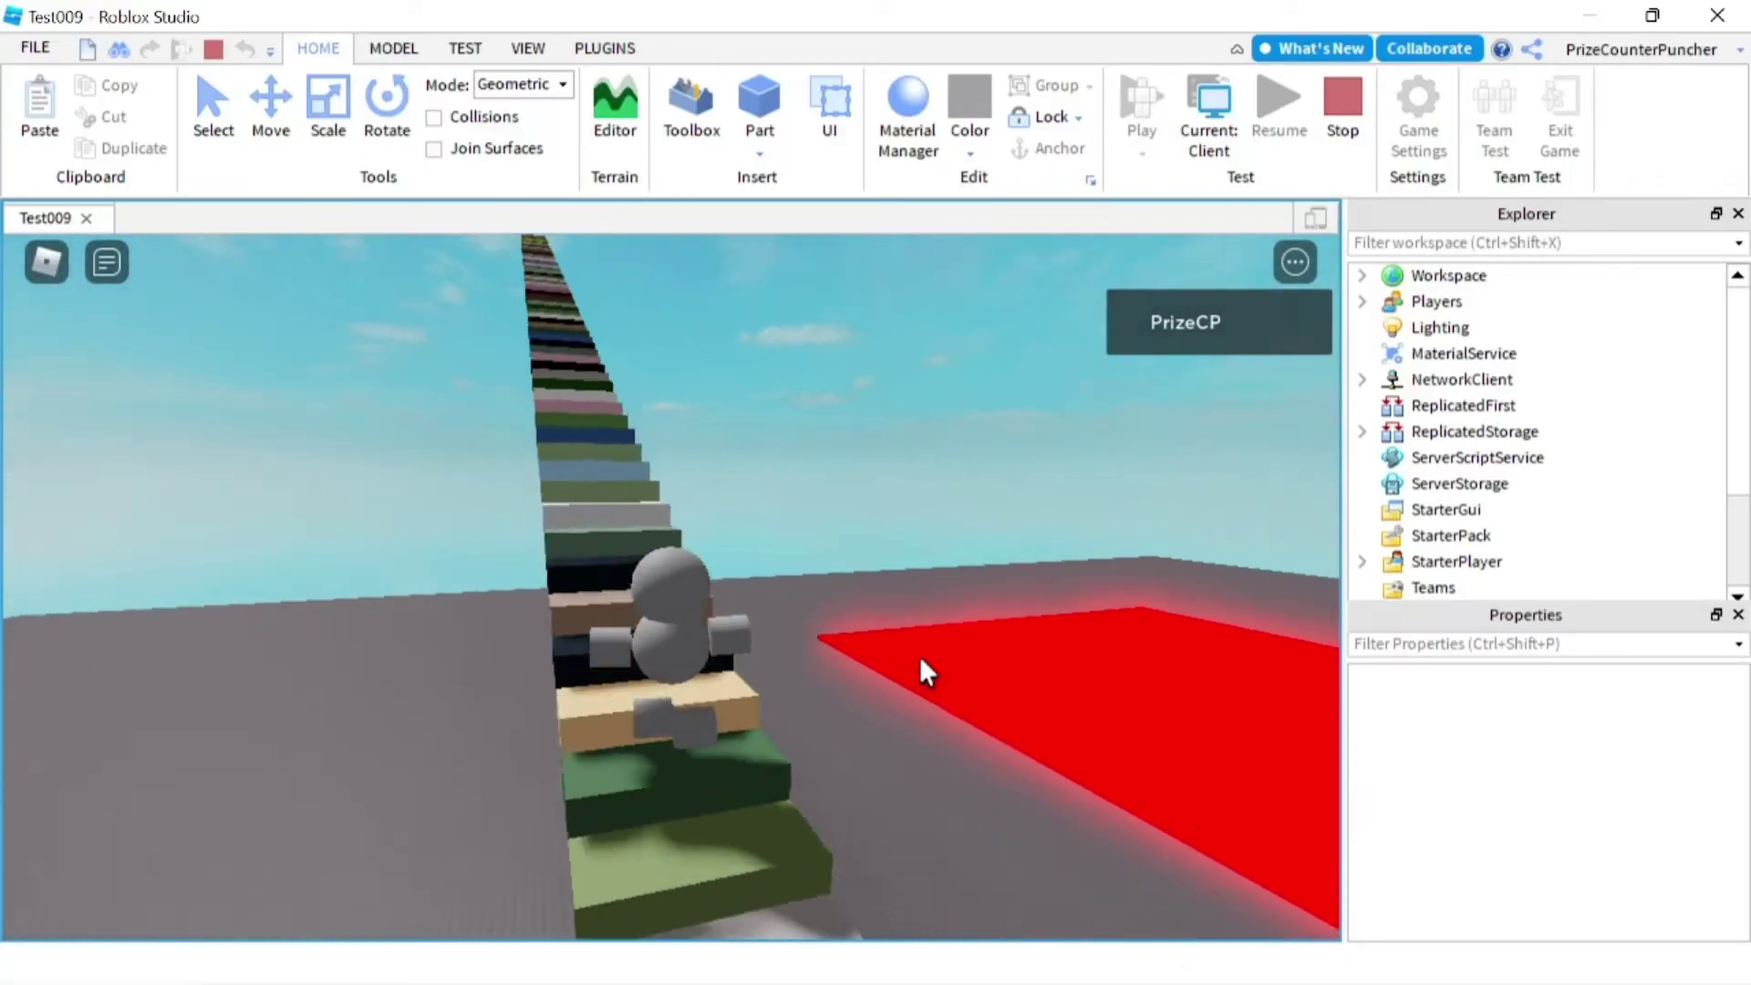
Test the character's jumping and walk it across the baseplate onto the large red lava area
right_click_drag(919, 658, 943, 697)
scroll(941, 697, "down", 2)
key("w")
key("w")
key("space")
key("space")
key("w")
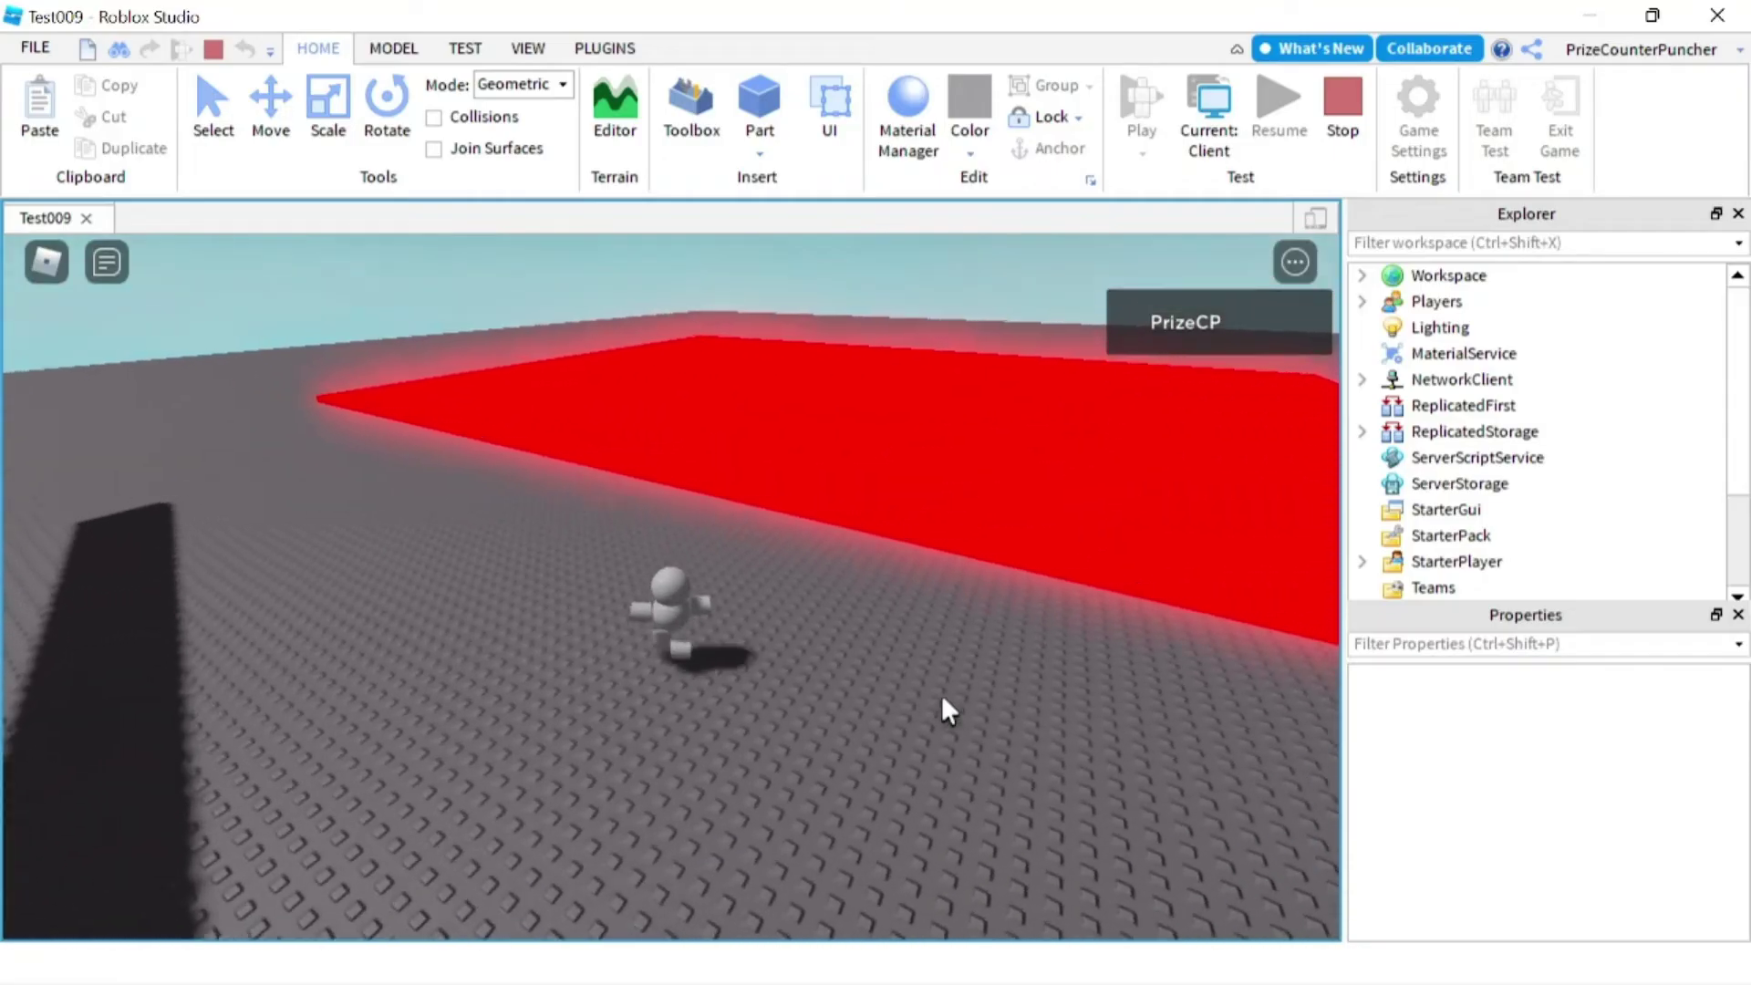
key("w")
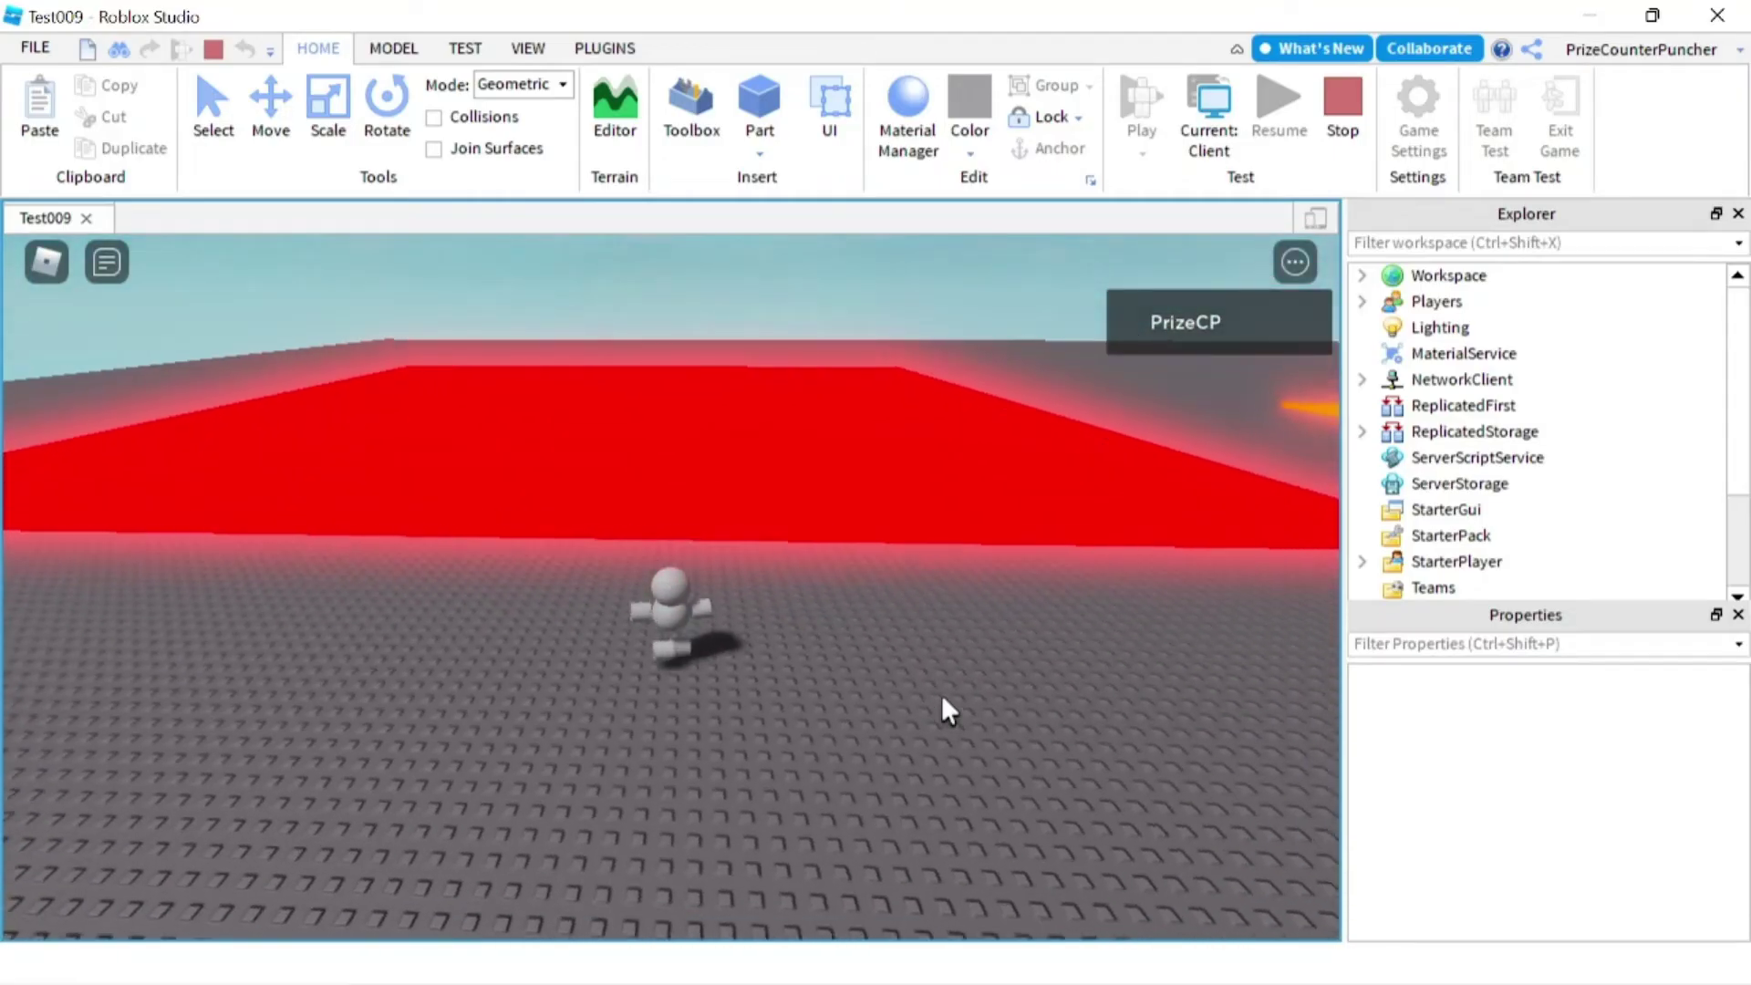
key("space")
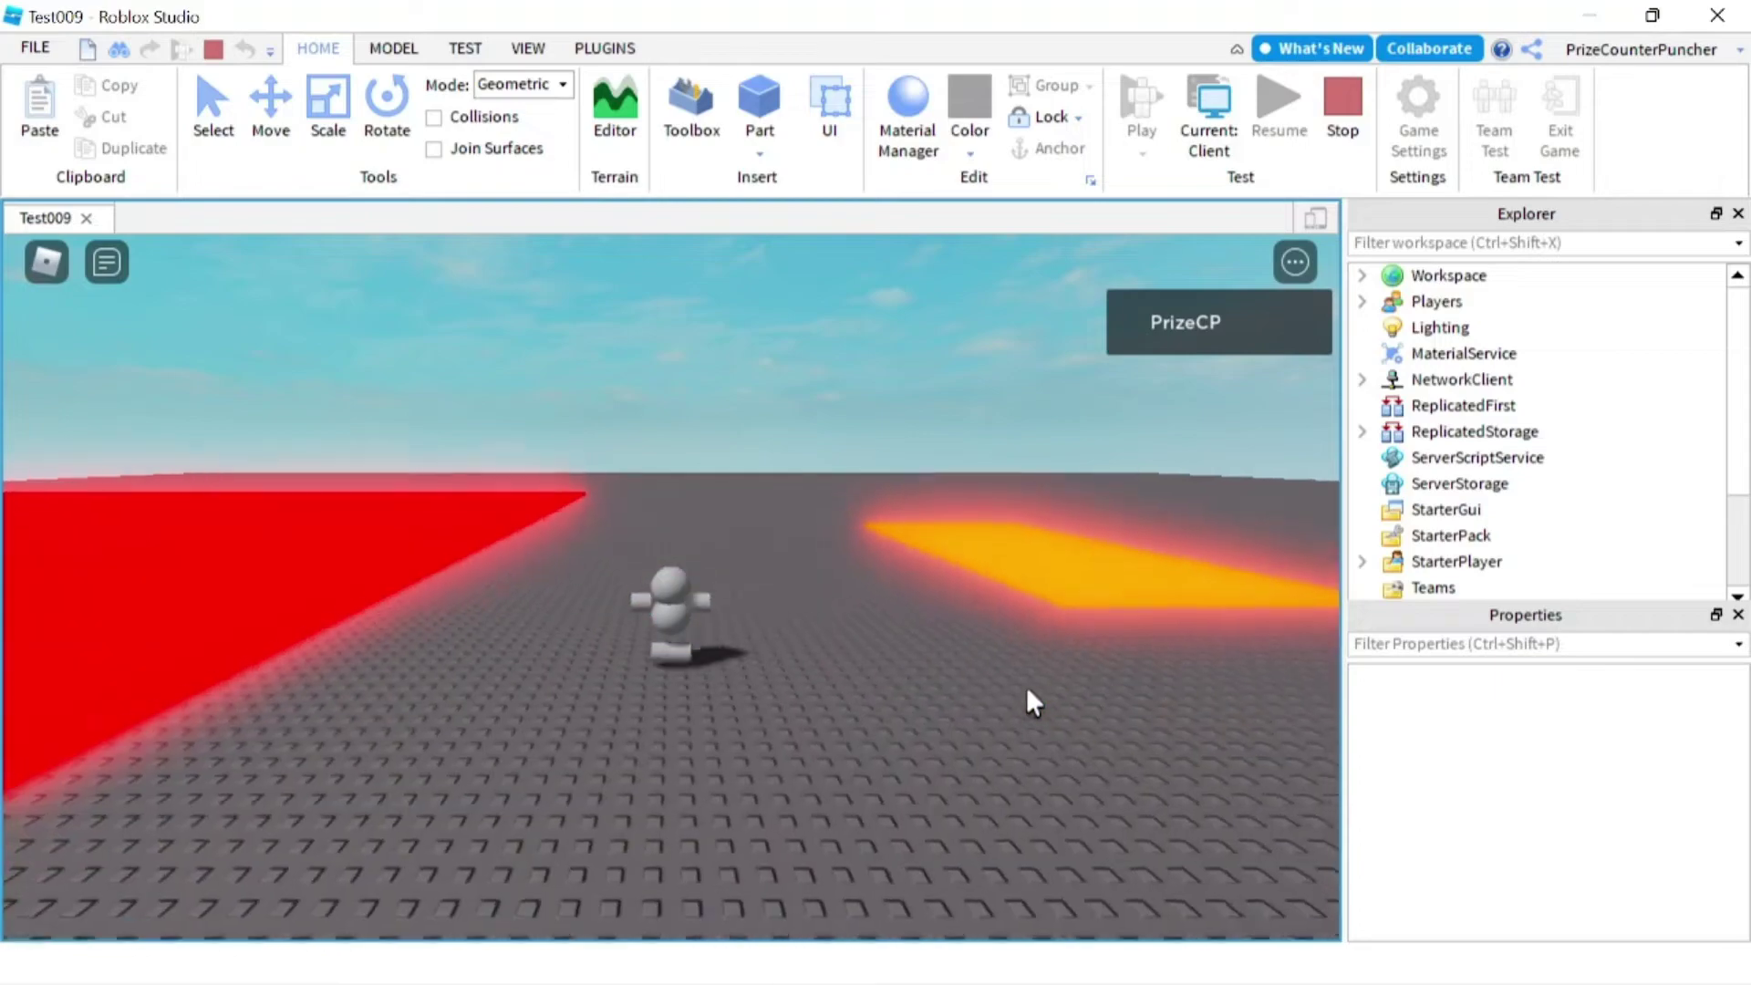
Walk the custom character further around the large red lava area and end the play-test
key("w")
right_click_drag(1027, 690, 1028, 690)
key("w")
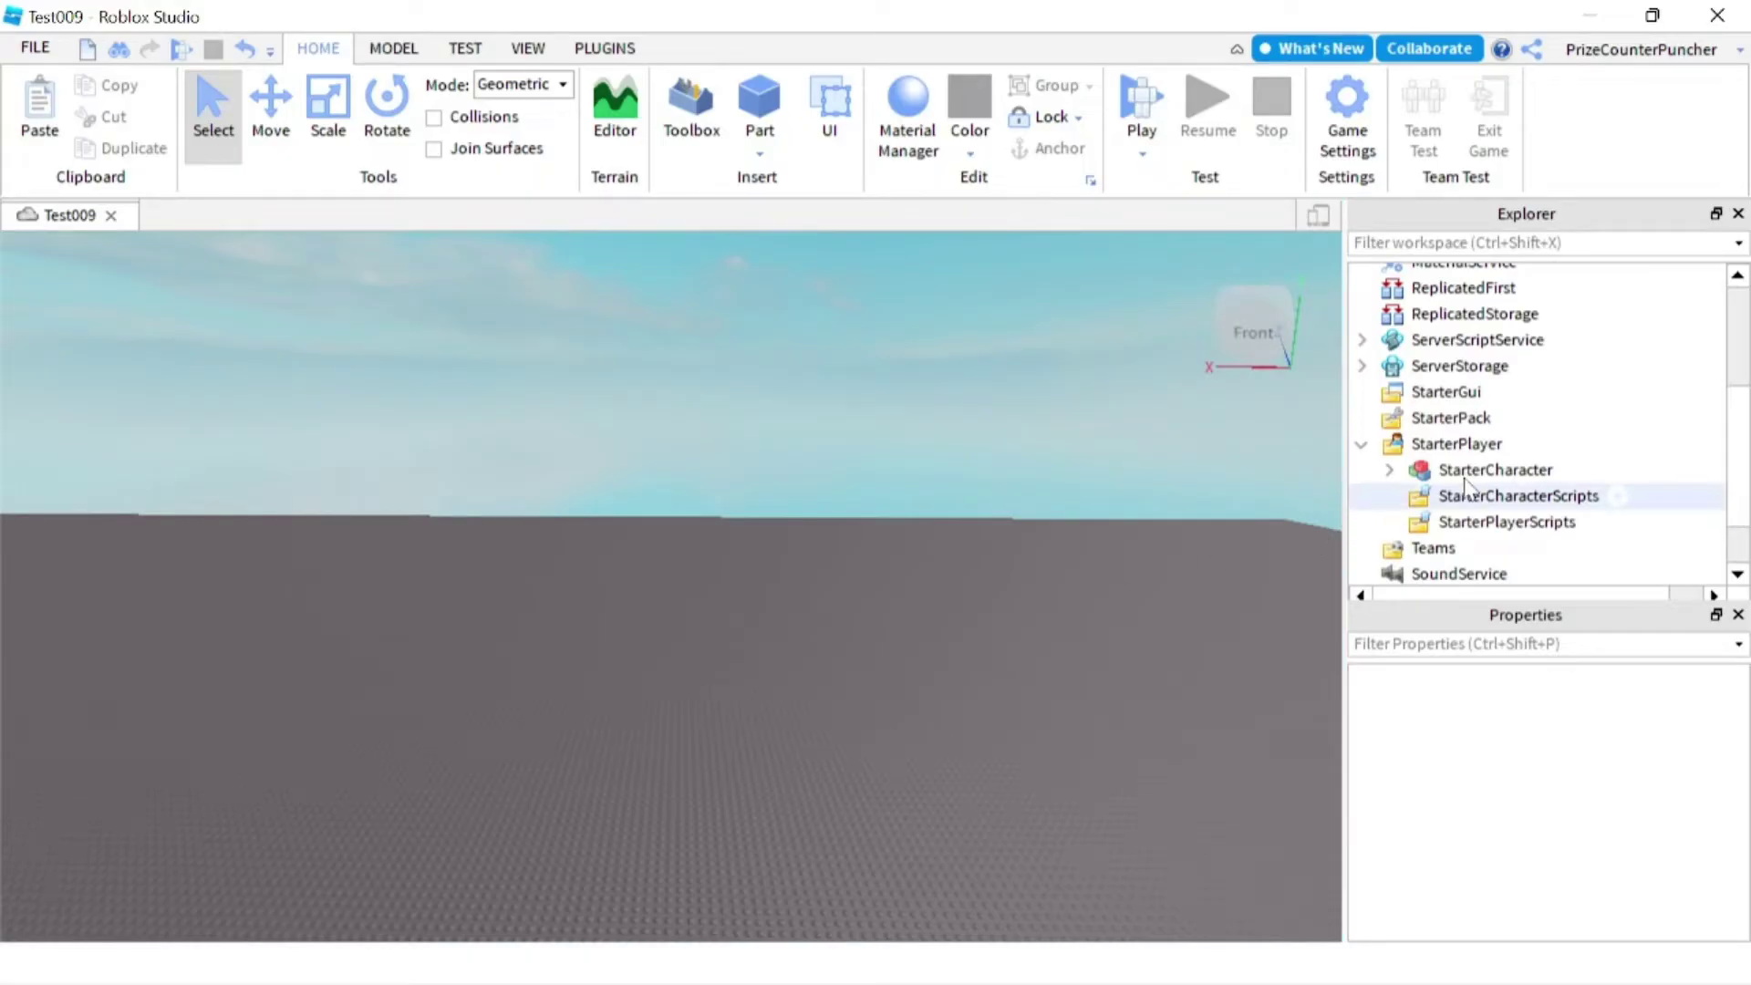
Delete the custom StarterCharacter model from StarterPlayer
right_click(1497, 475)
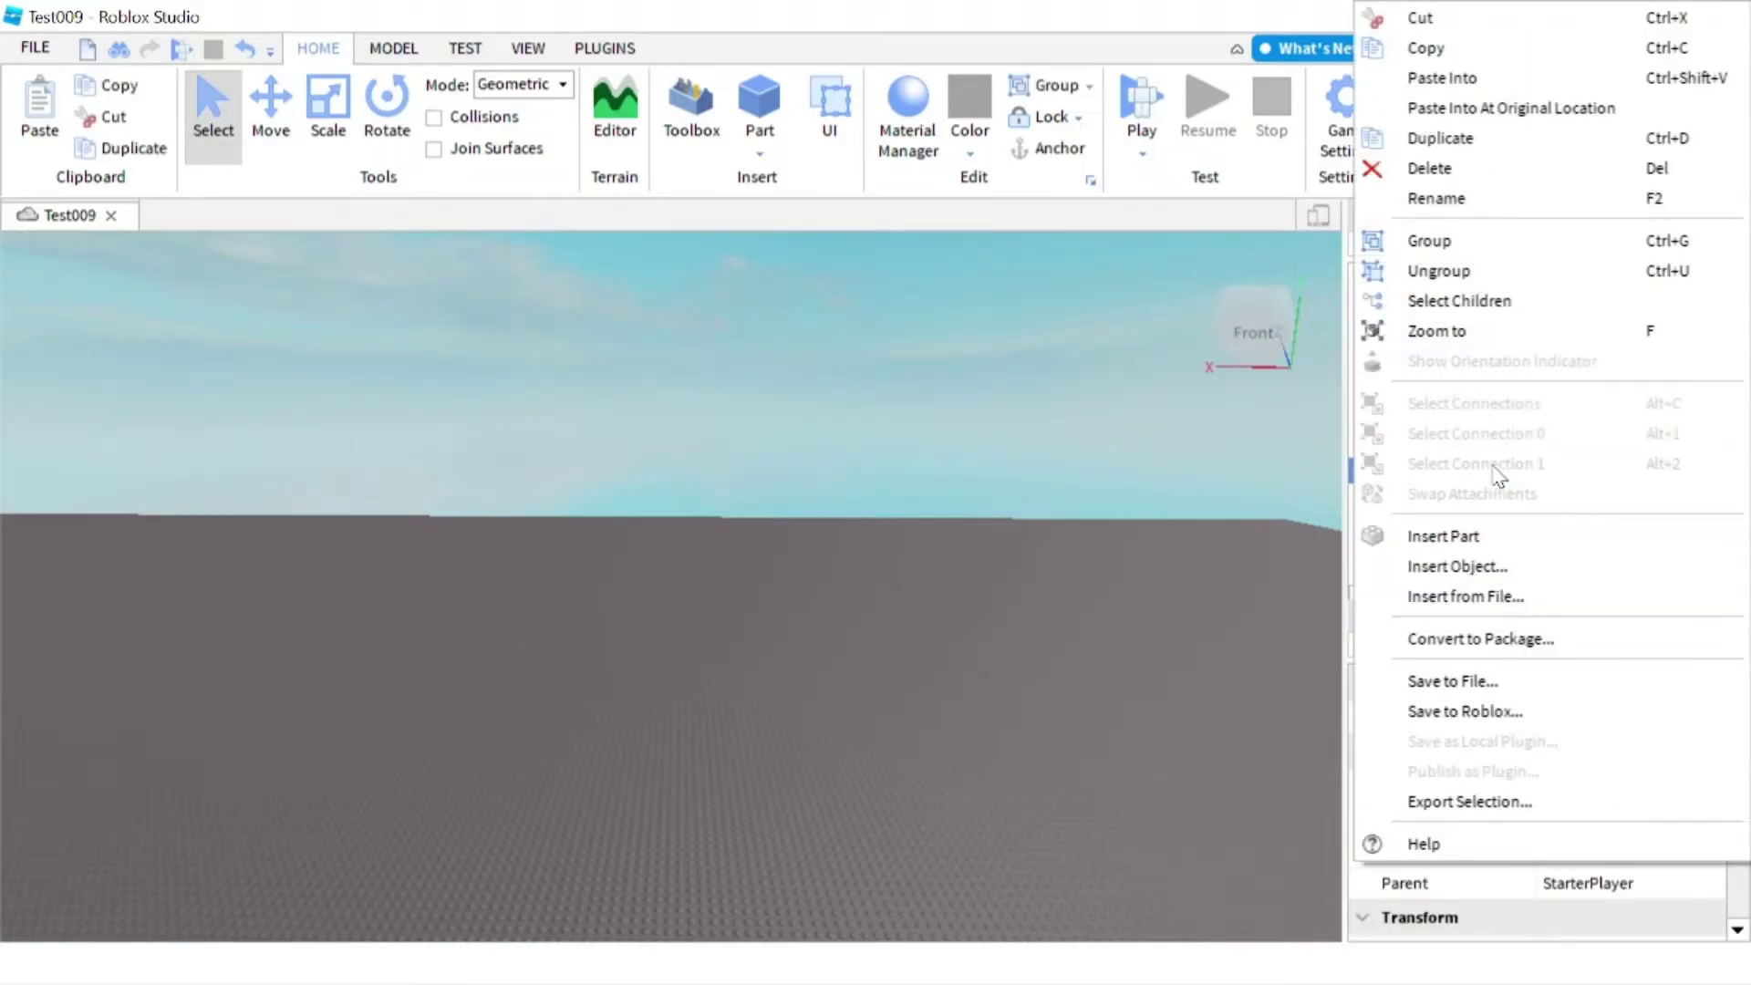
left_click(1436, 173)
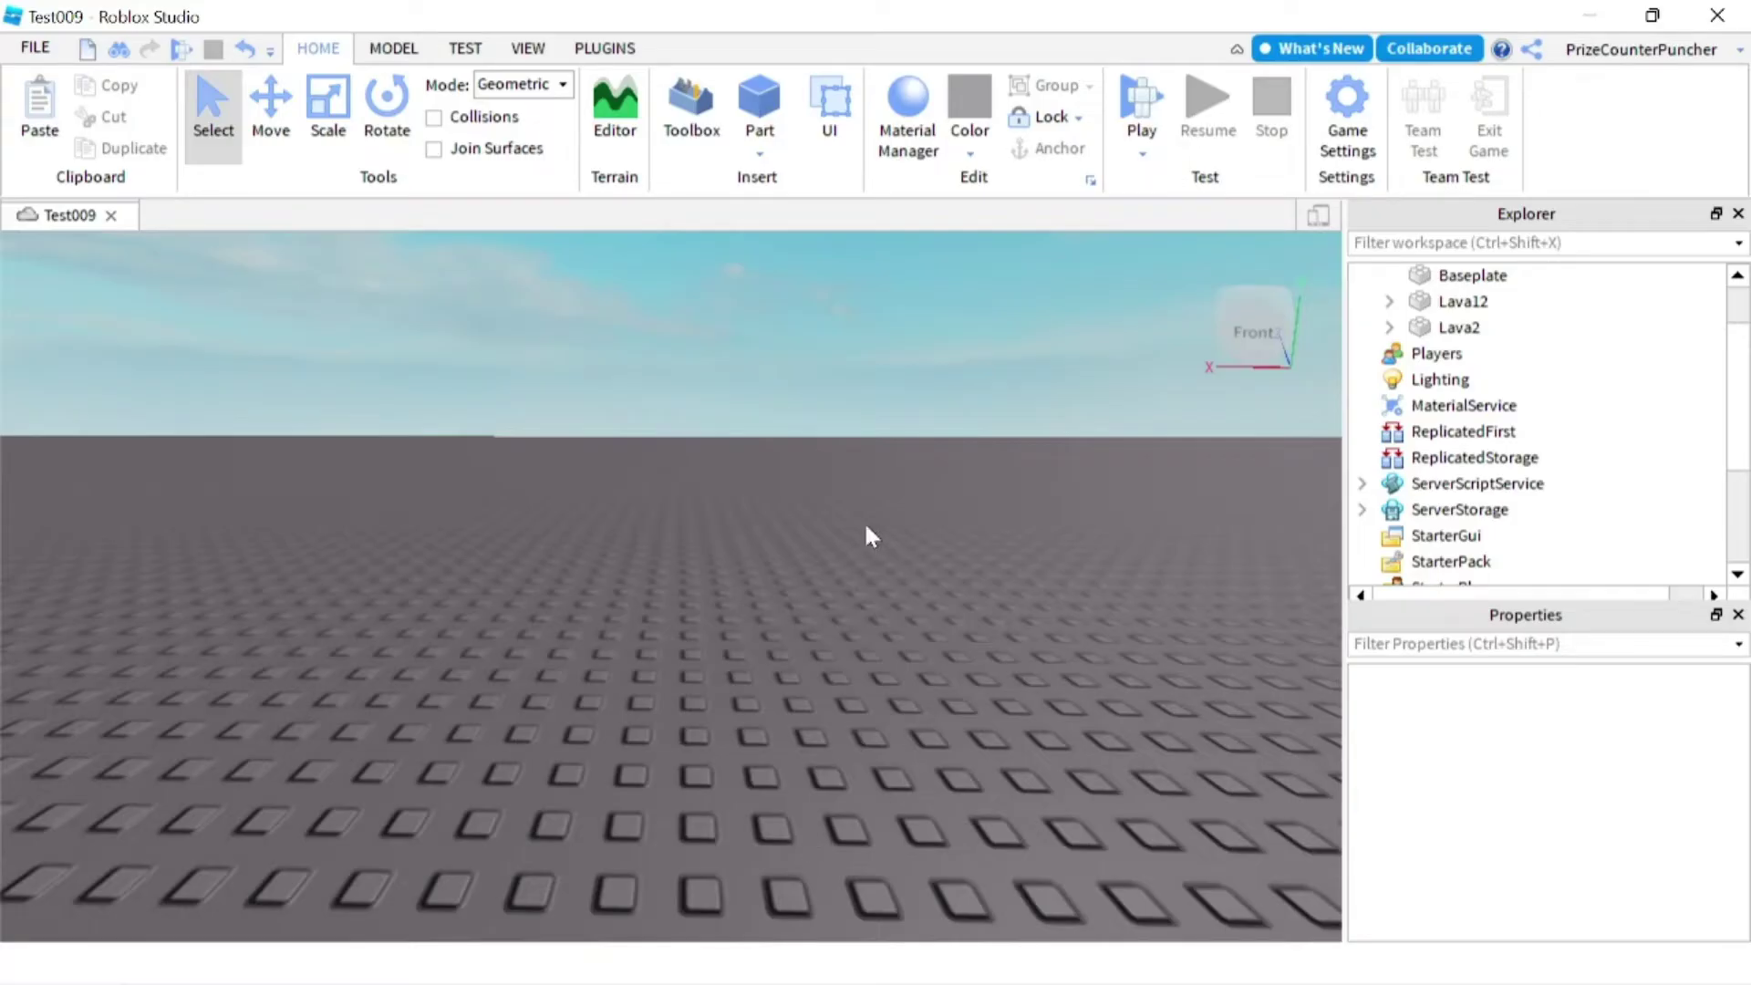
Search the Toolbox models for "startercharacter"
left_click(698, 125)
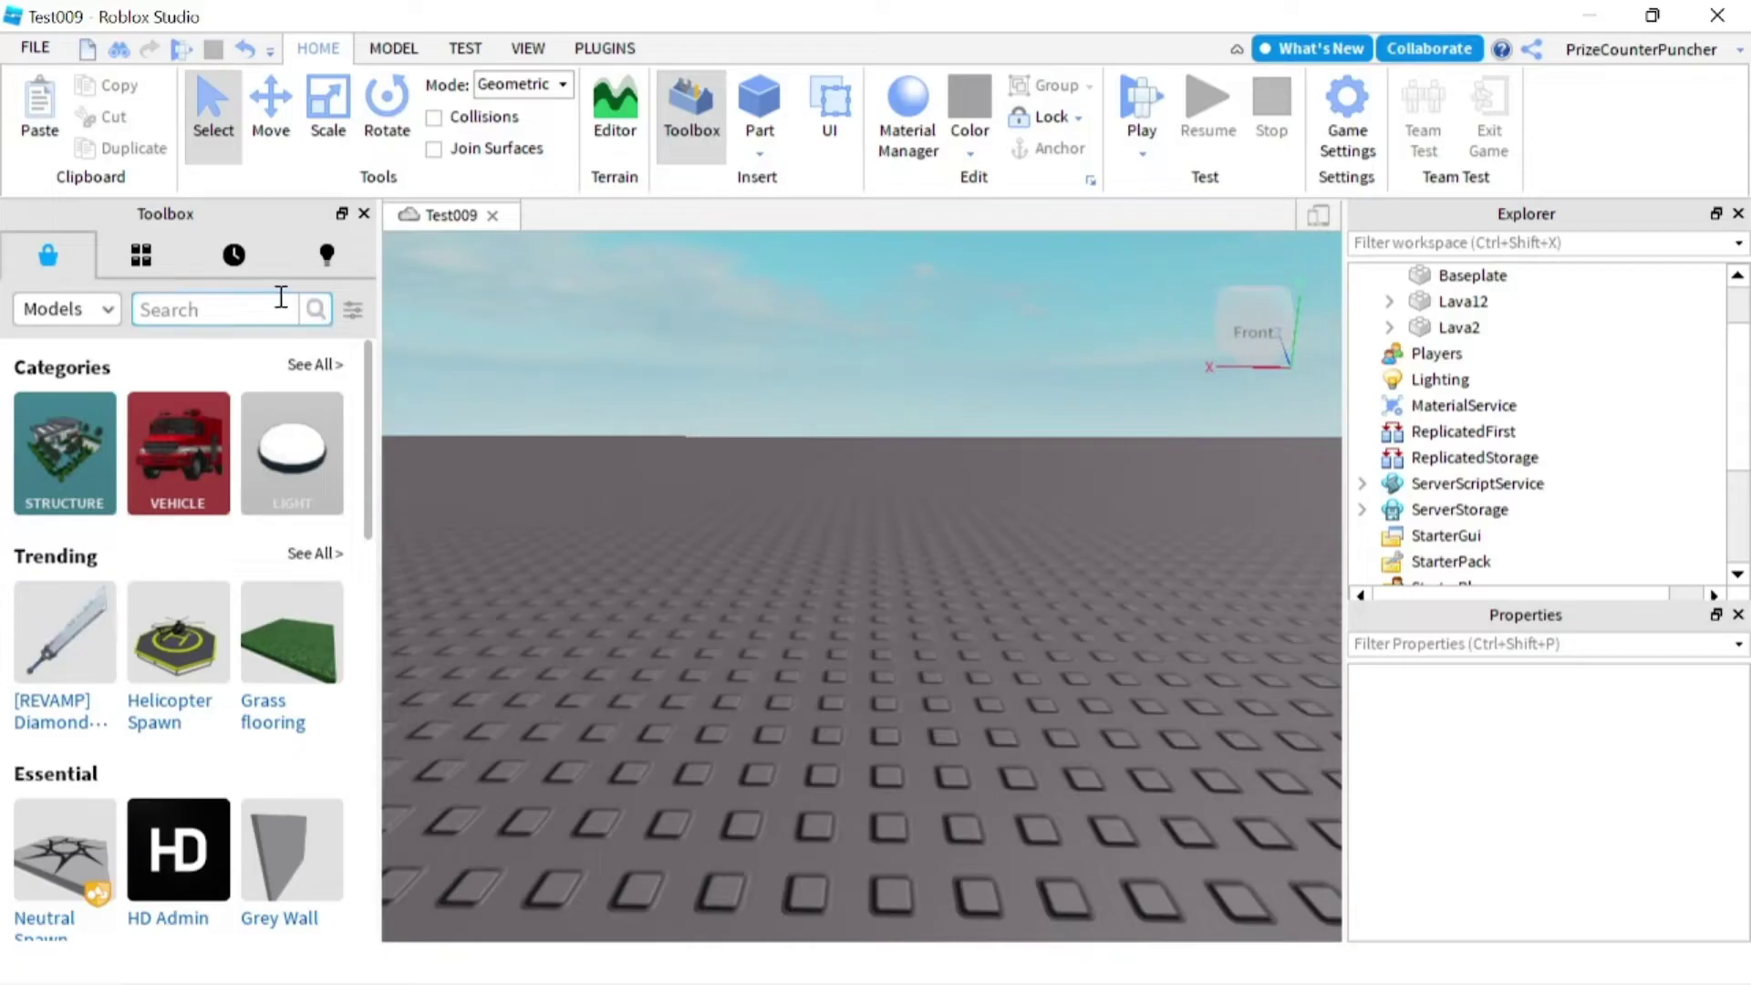
left_click(202, 309)
type("start")
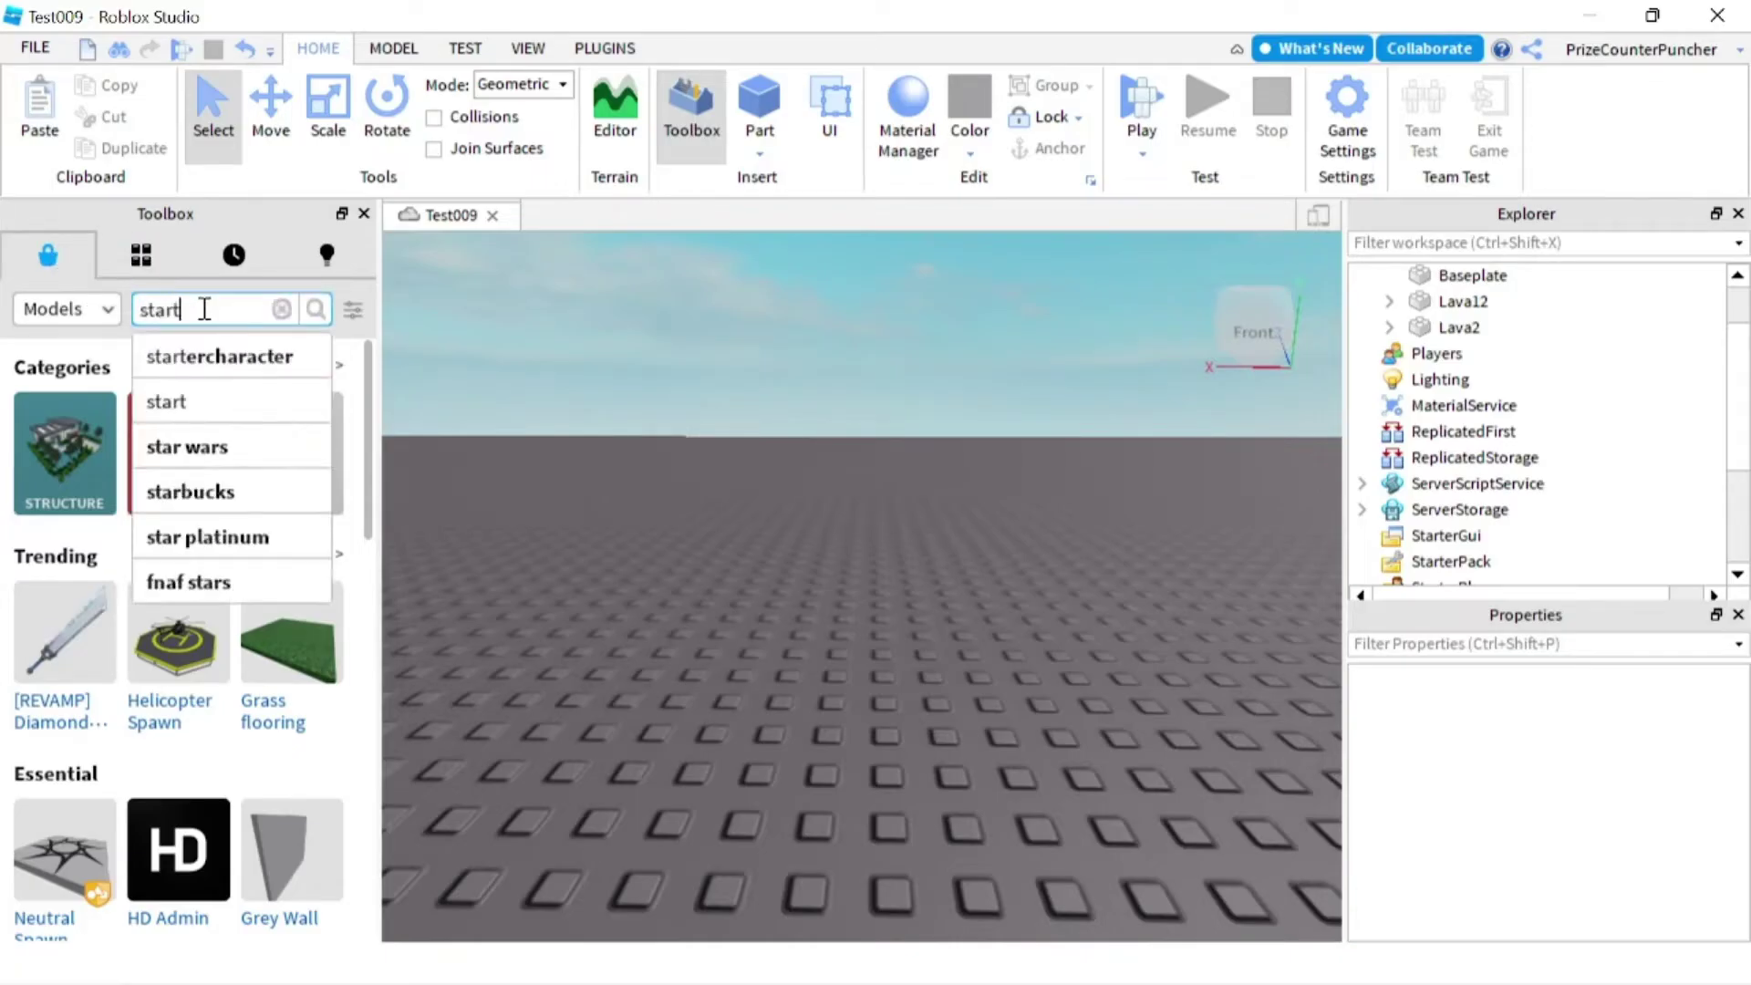
type("ercharacter")
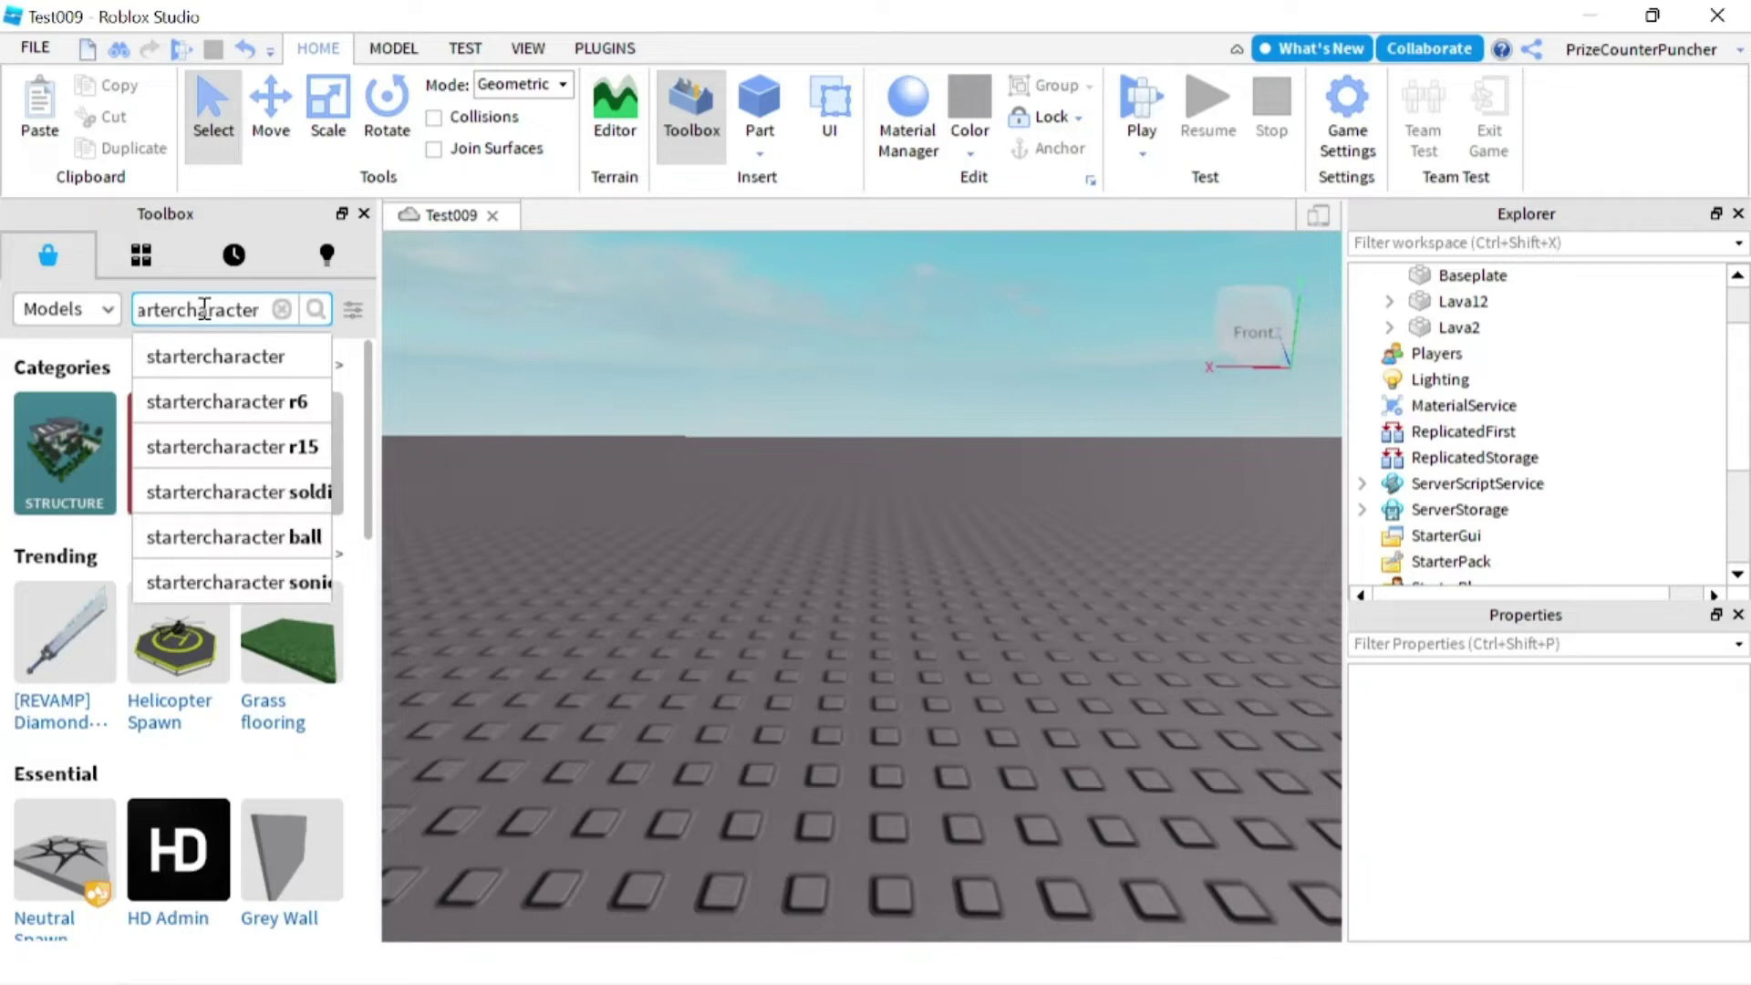
key("Return")
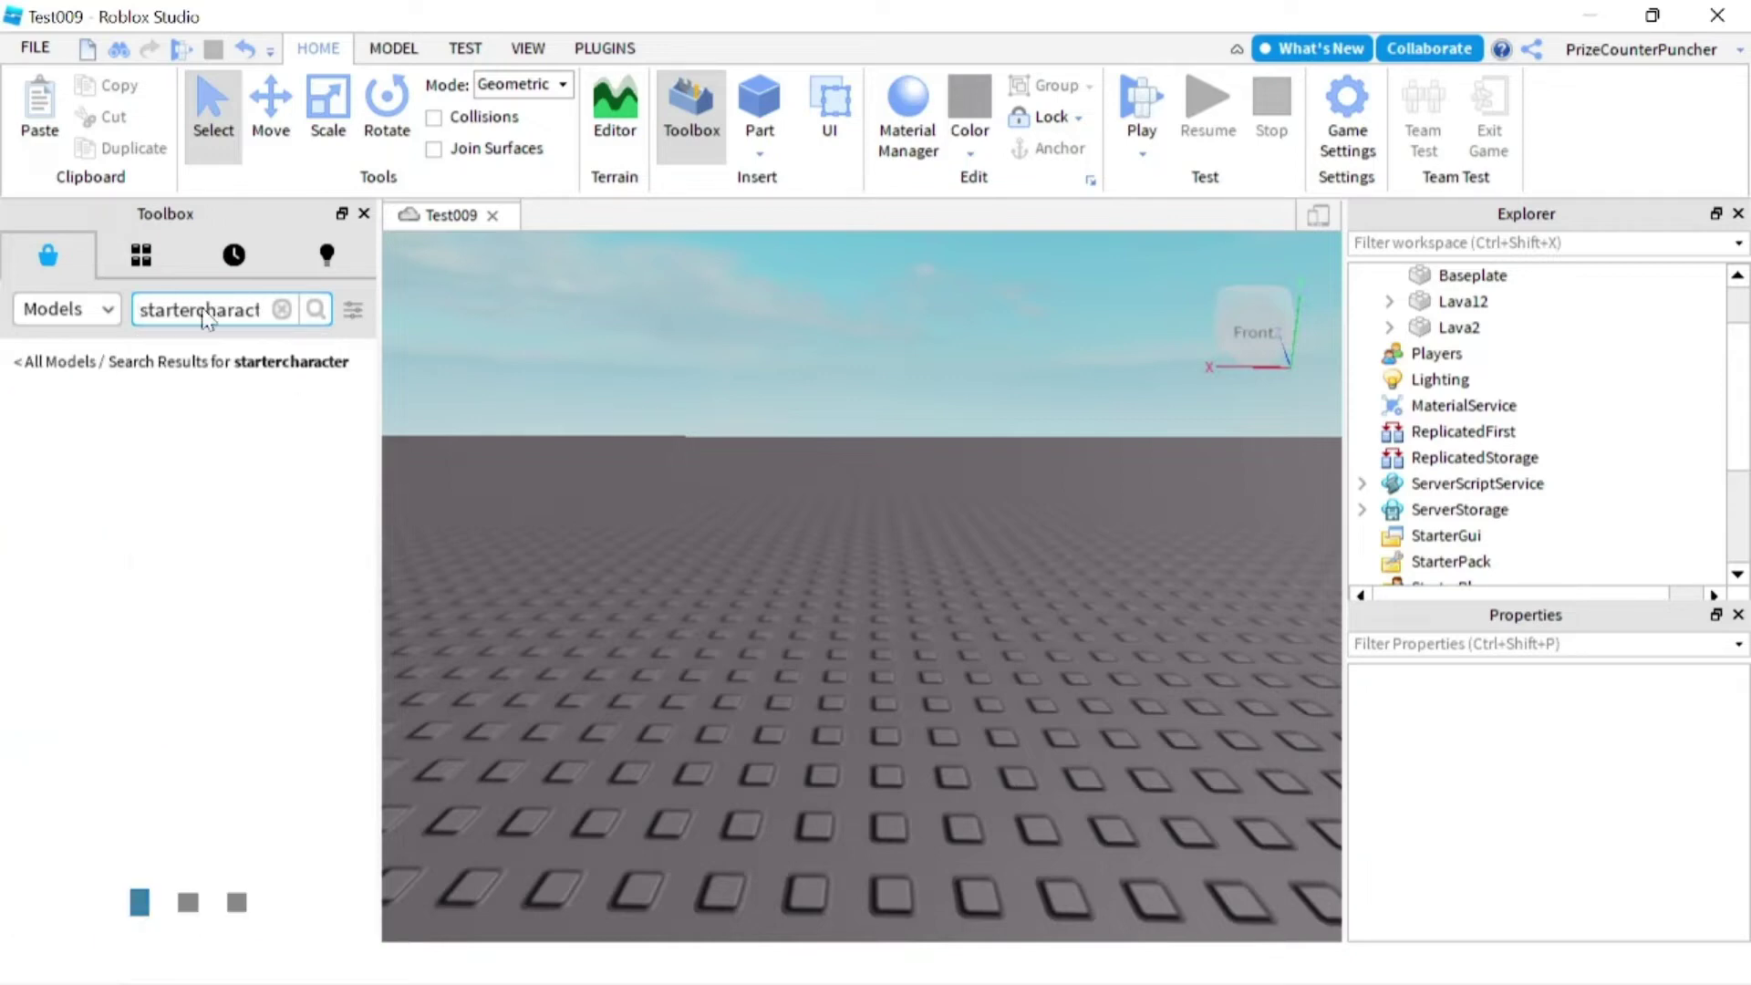
Insert the [ REUPLOAD ] Lego Mario StarterCharacter model from the search results and acknowledge its script notice
scroll(183, 515, "down", 5)
scroll(244, 565, "down", 3)
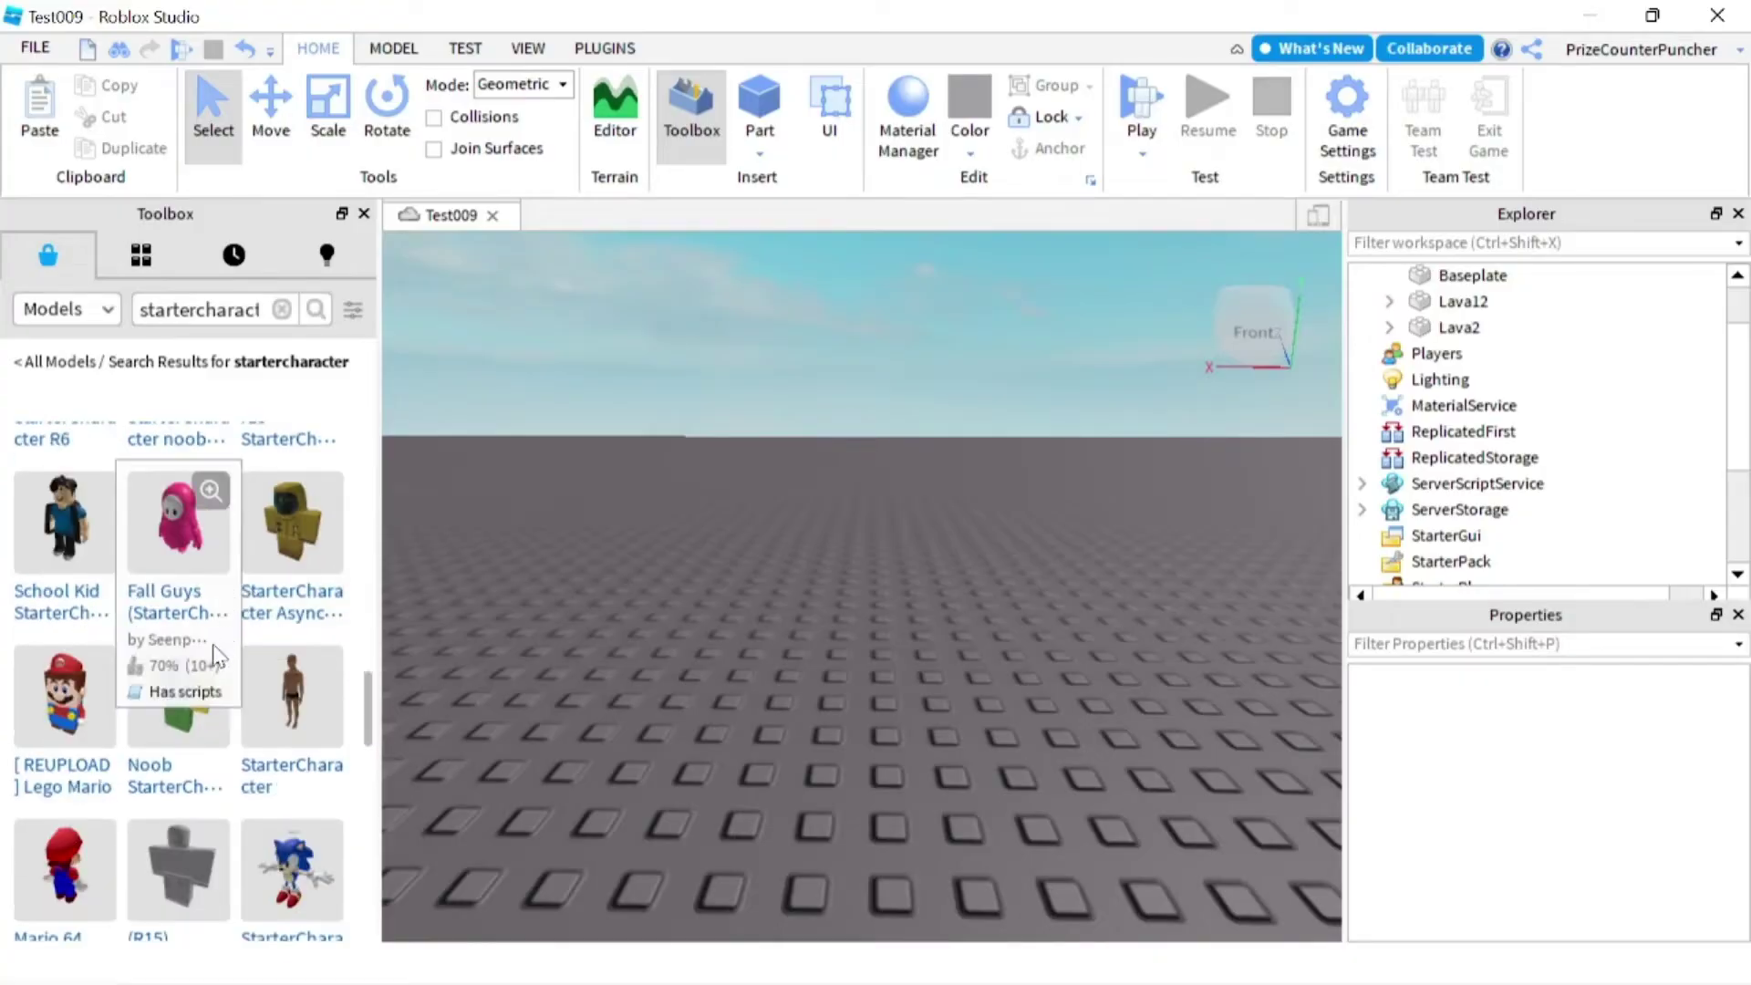
left_click(75, 707)
left_click(1151, 565)
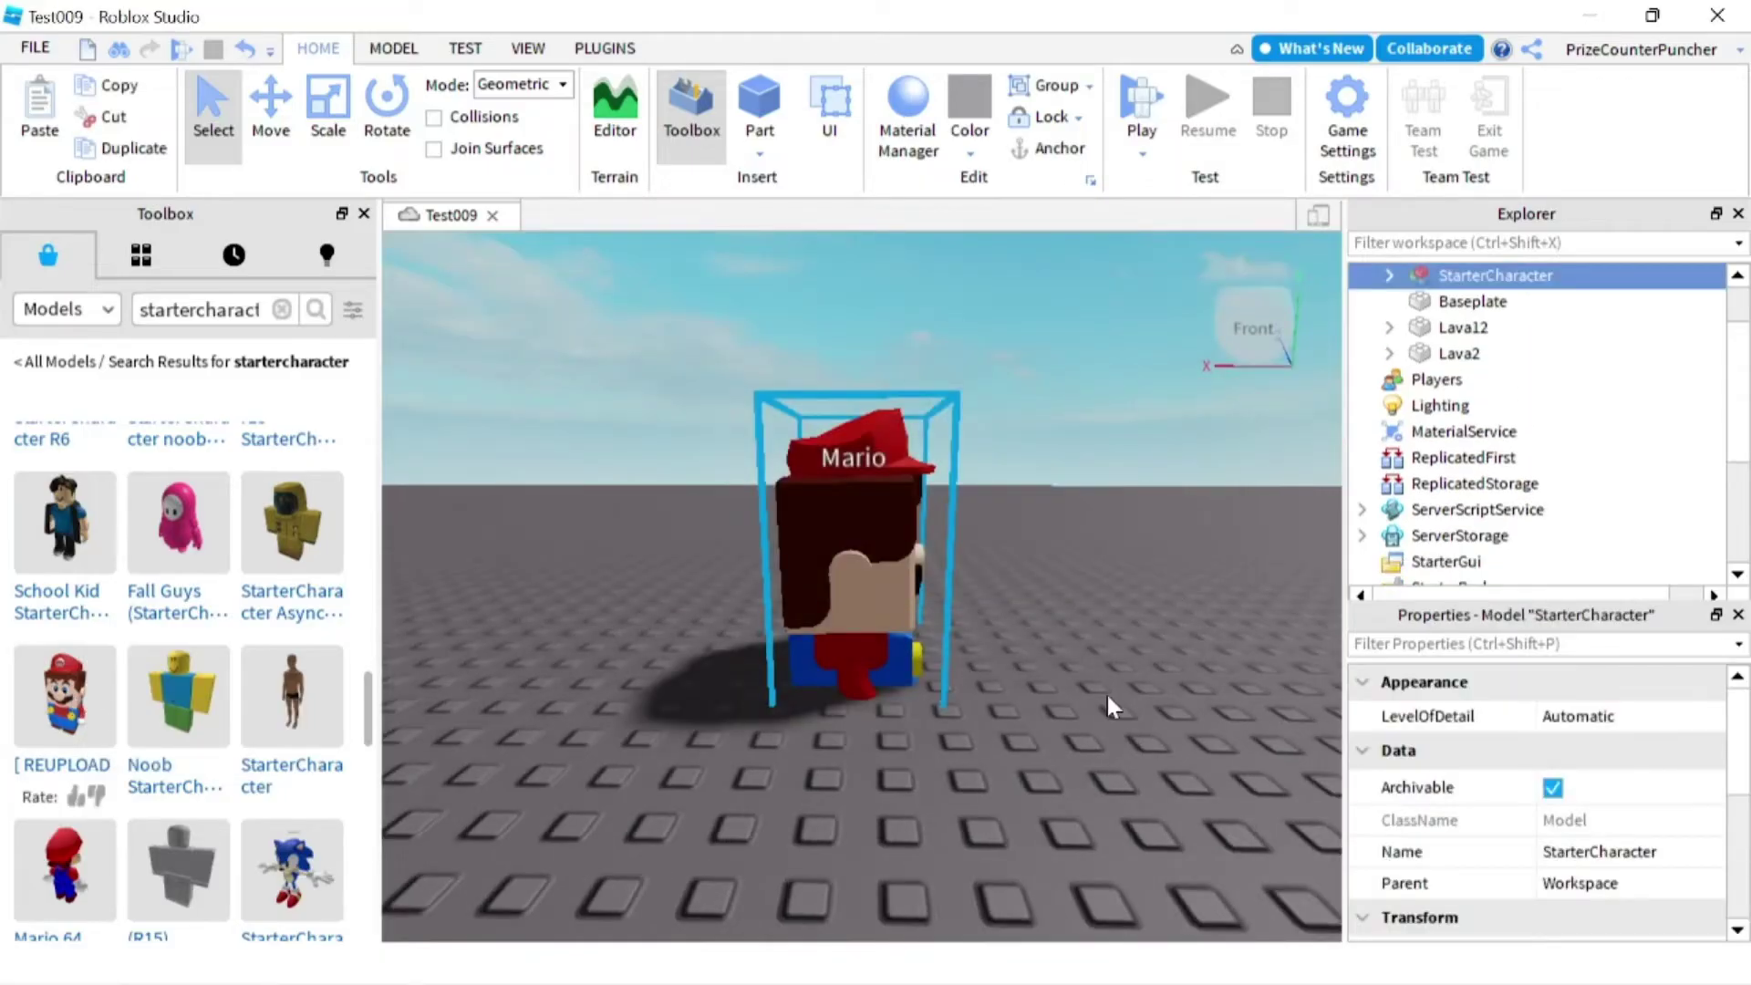
Move the Lego Mario StarterCharacter model from Workspace into StarterPlayer and close the Toolbox
mouse_move(1488, 288)
left_click_drag(1503, 288, 1479, 459)
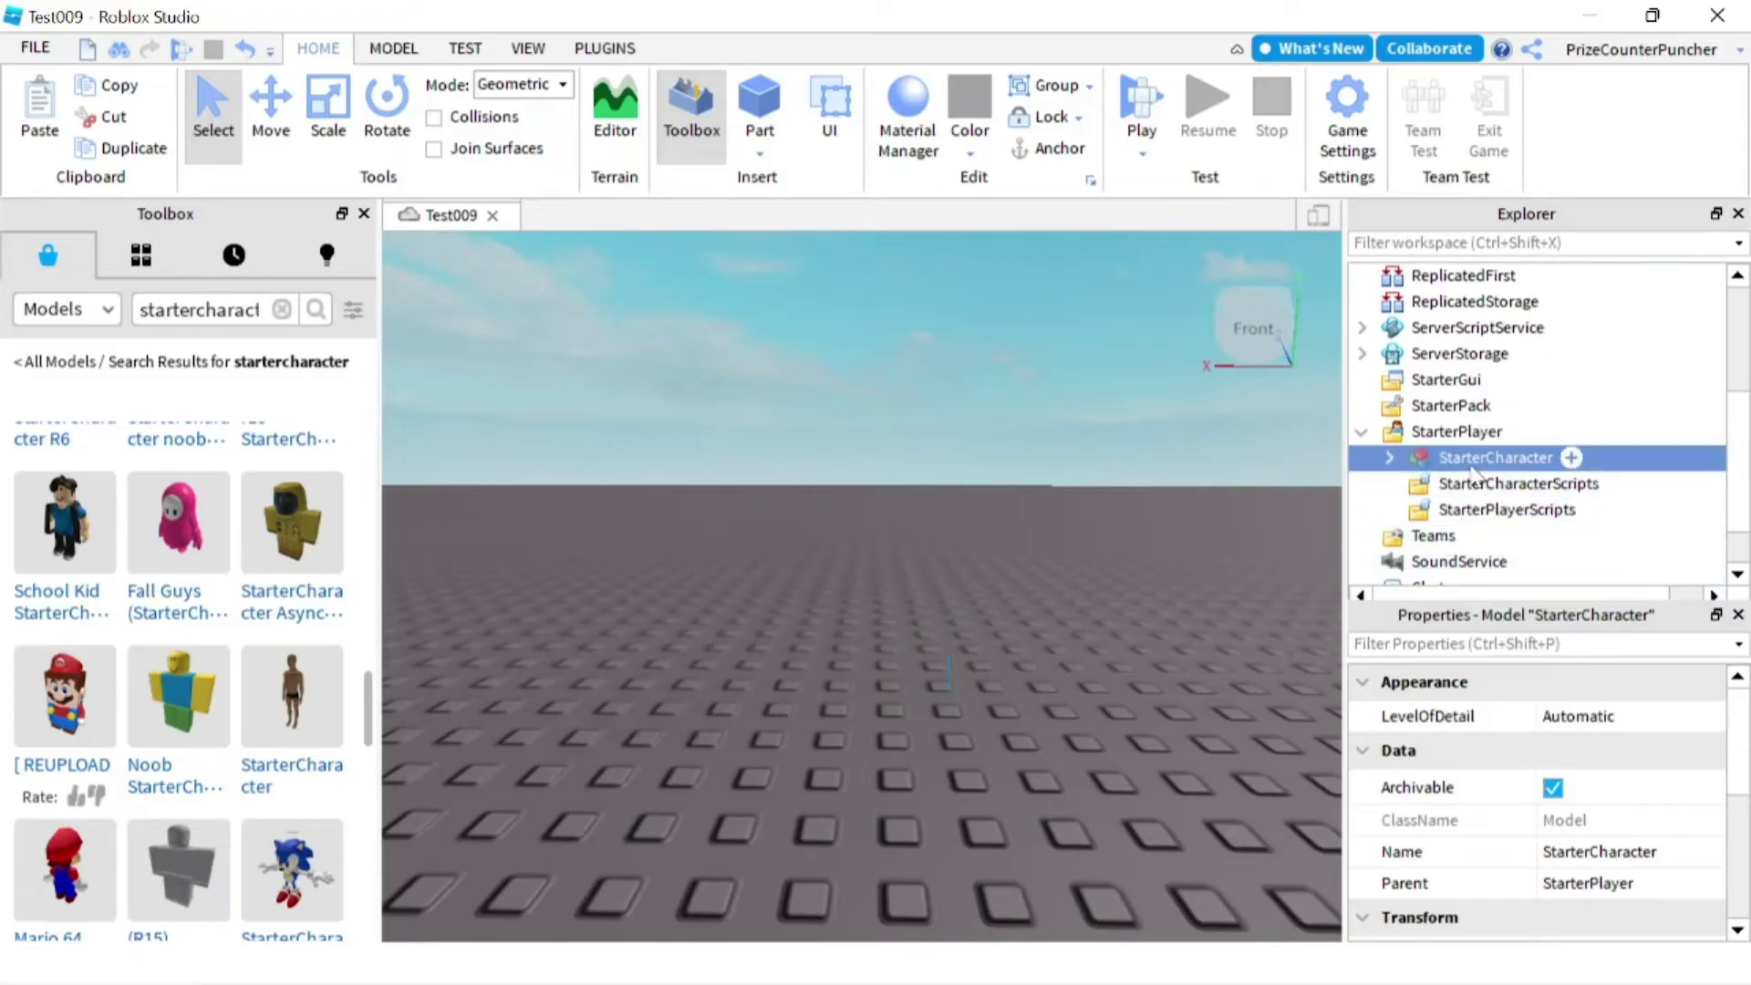
left_click(364, 214)
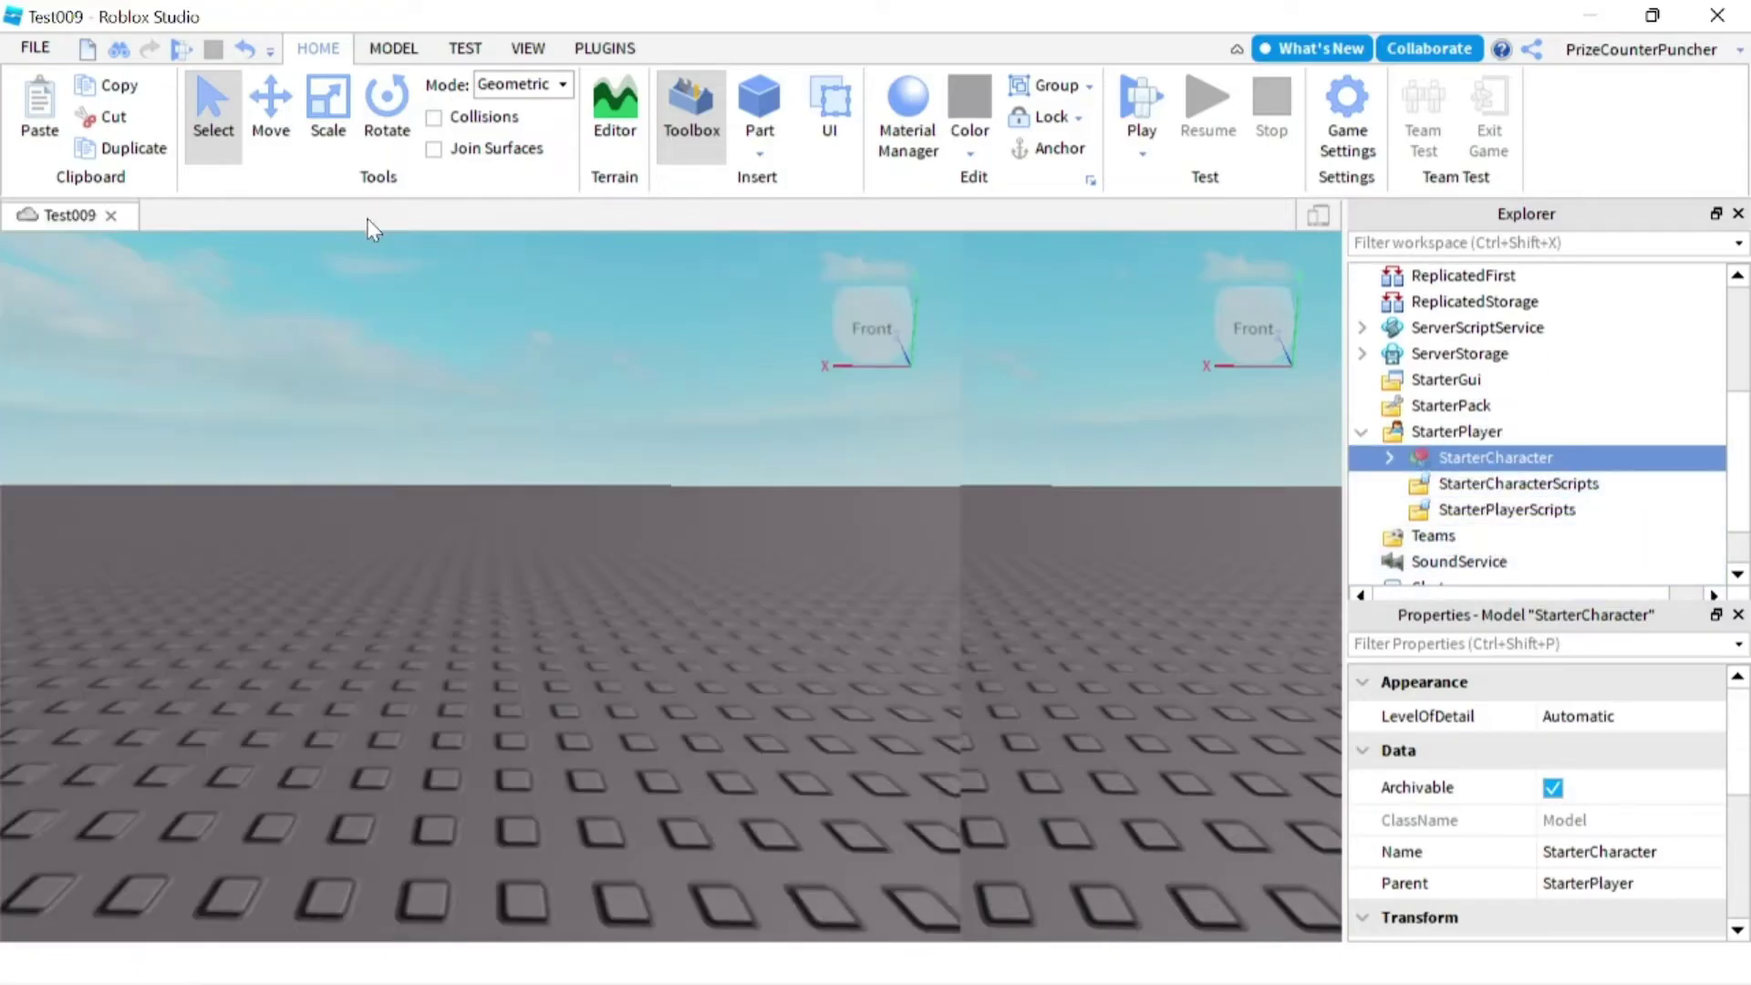
Play-test the place and walk the Lego Mario character across the baseplate onto the coloured staircase
left_click(1142, 125)
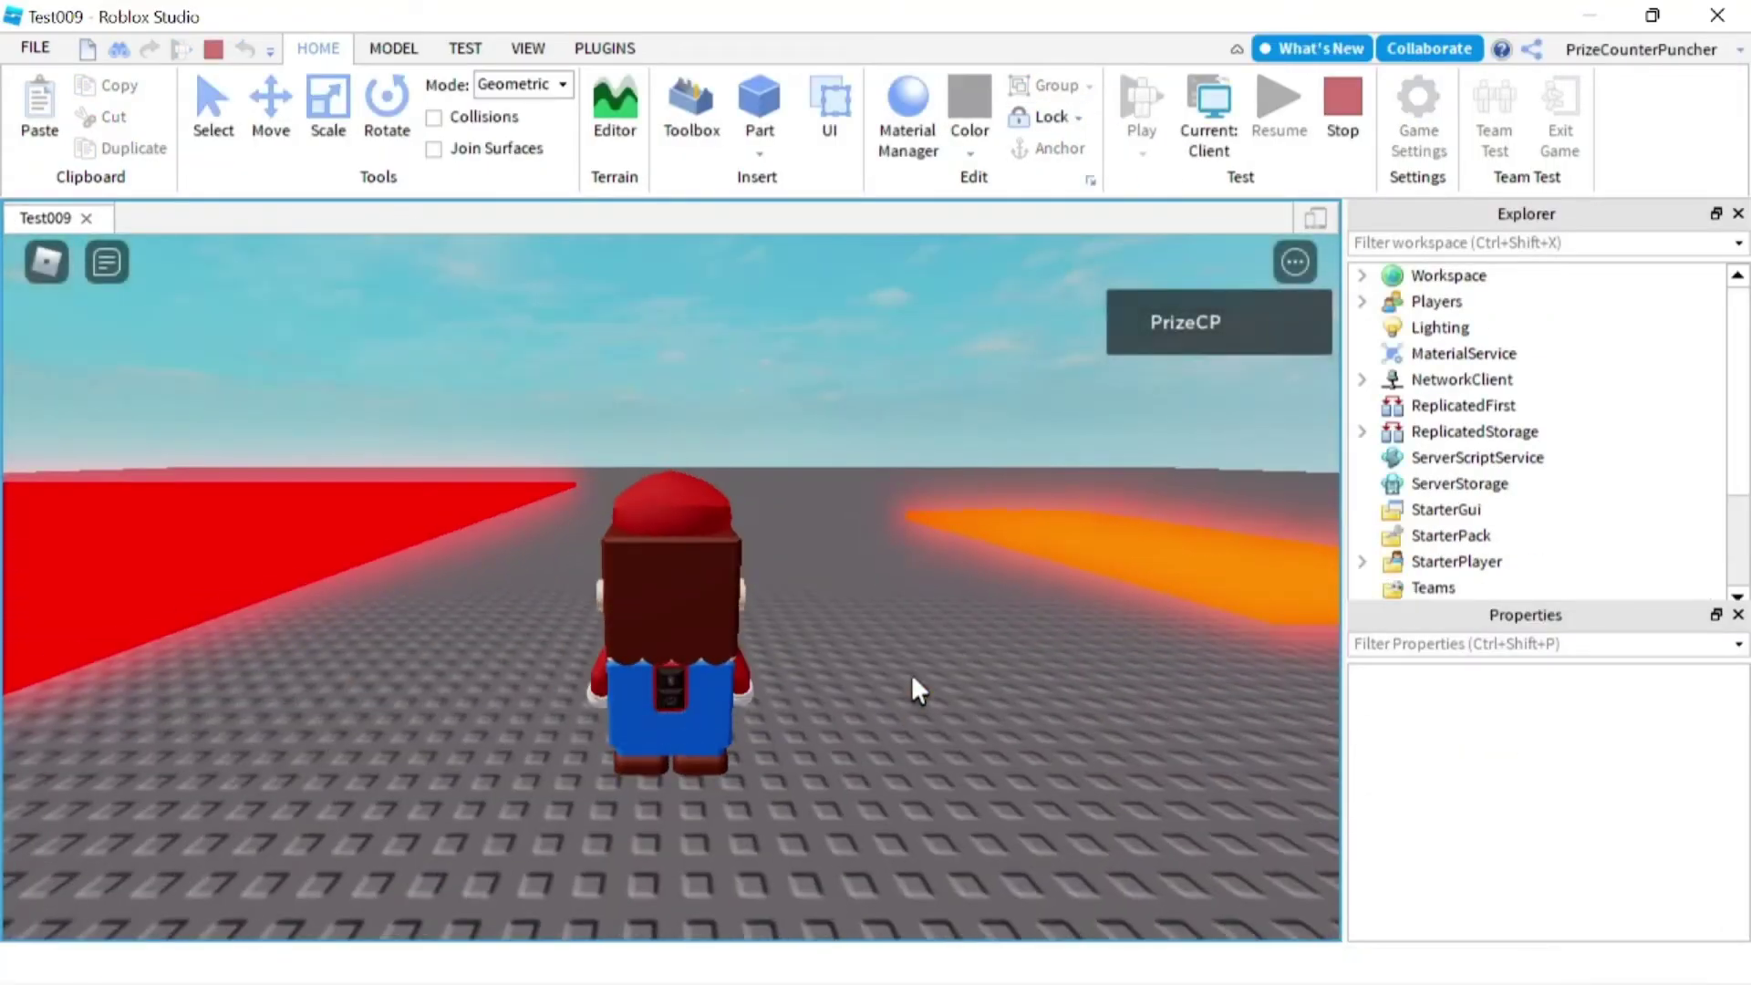
right_click_drag(912, 676, 912, 676)
key("w")
key("w")
key("w")
right_click_drag(912, 676, 912, 676)
key("w")
key("w")
right_click_drag(912, 676, 912, 676)
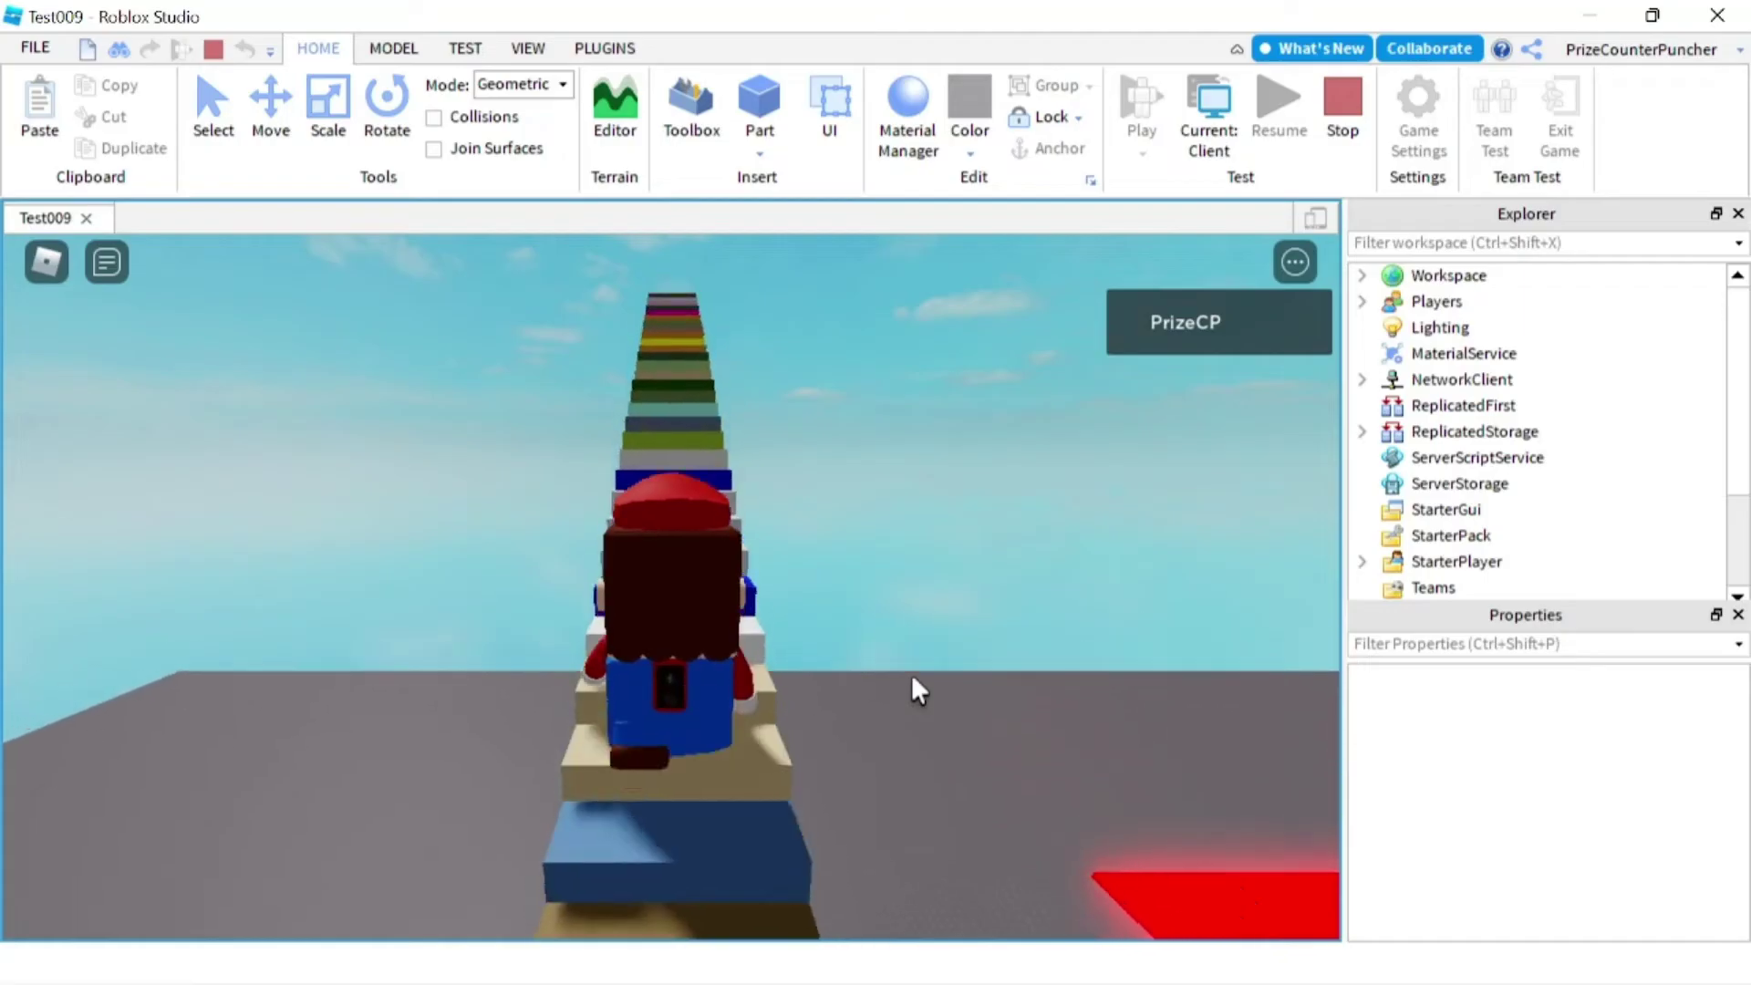
Continue walking the Lego Mario character up the coloured staircase while adjusting its direction
key("w")
key("w")
right_click_drag(912, 676, 912, 676)
key("w")
key("w")
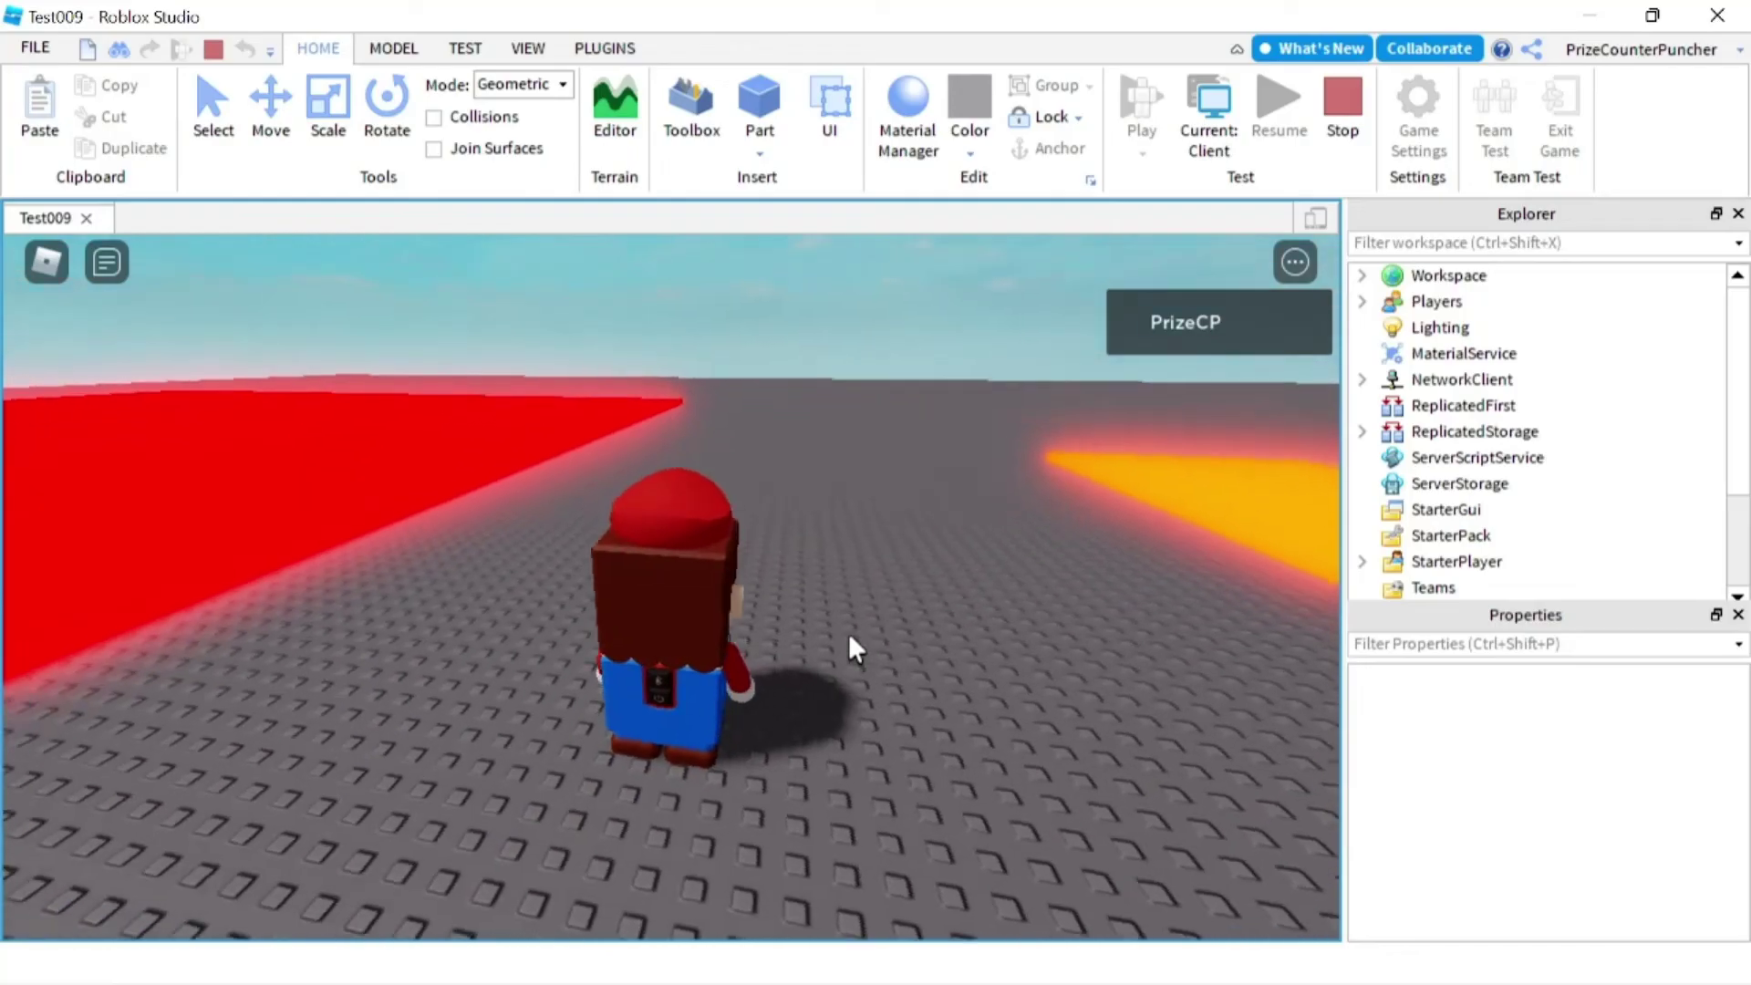
Test the Lego Mario character's jumping and walk it across the baseplate beside the red lava area
key("w")
right_click_drag(848, 632, 858, 626)
key("space")
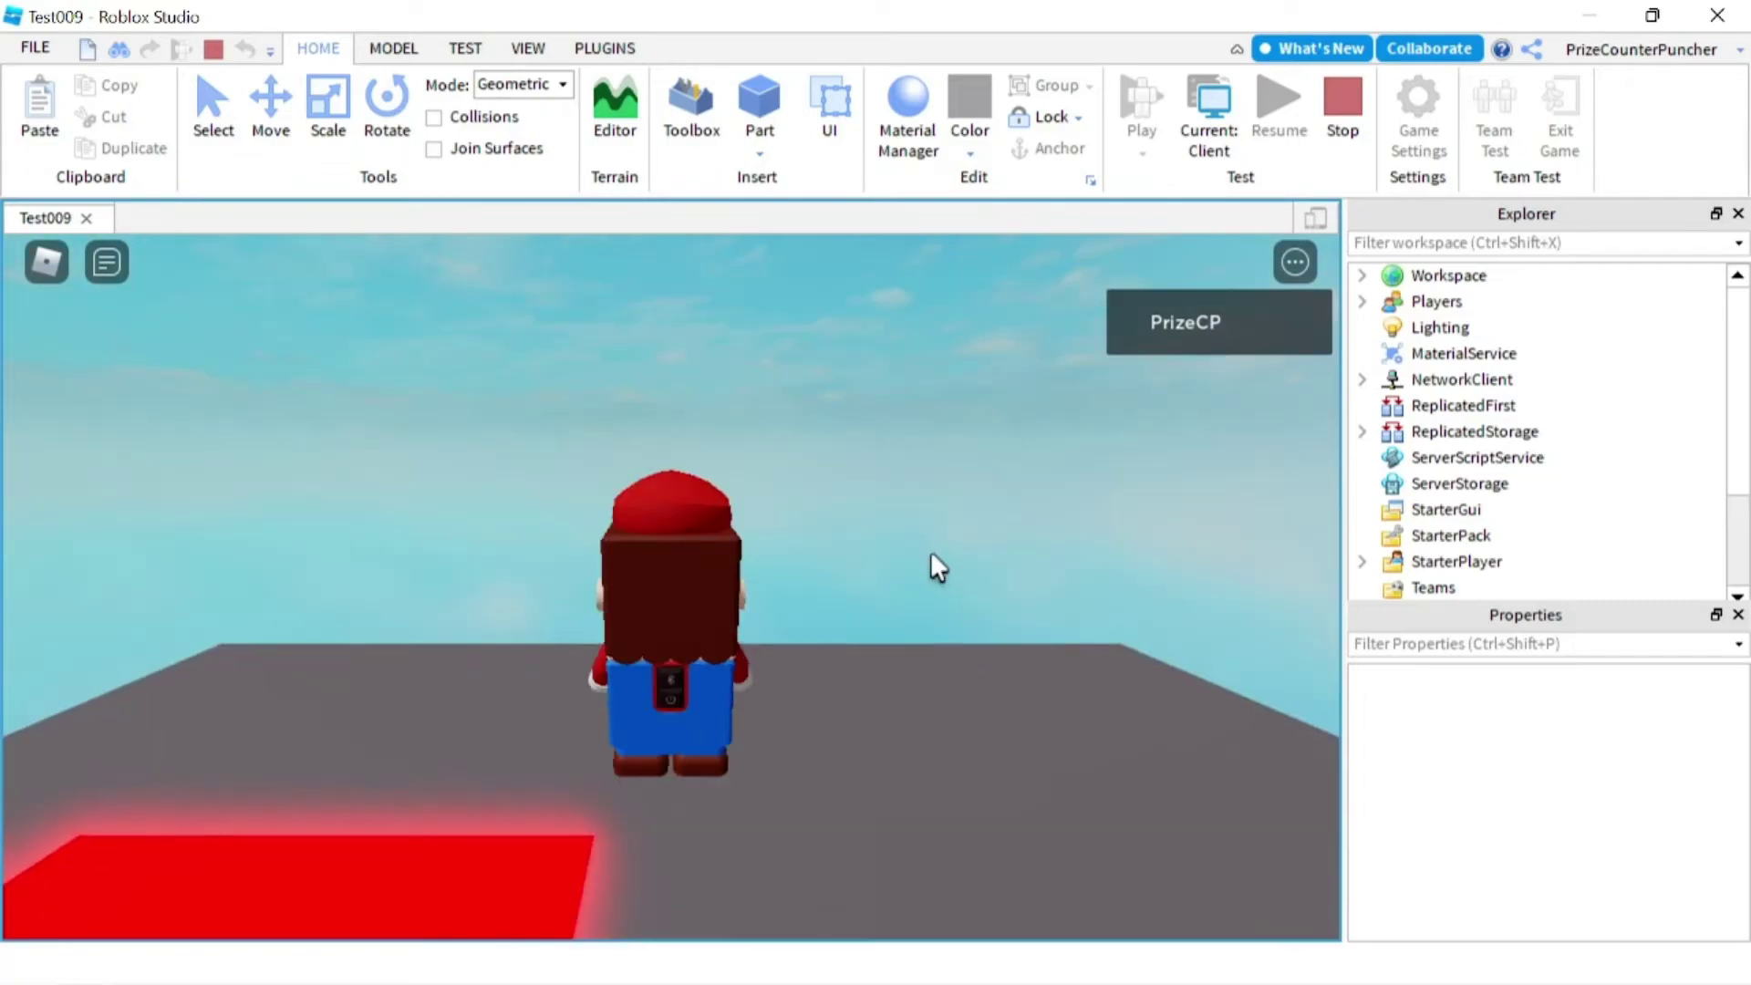
key("w")
right_click_drag(906, 574, 906, 574)
key("w")
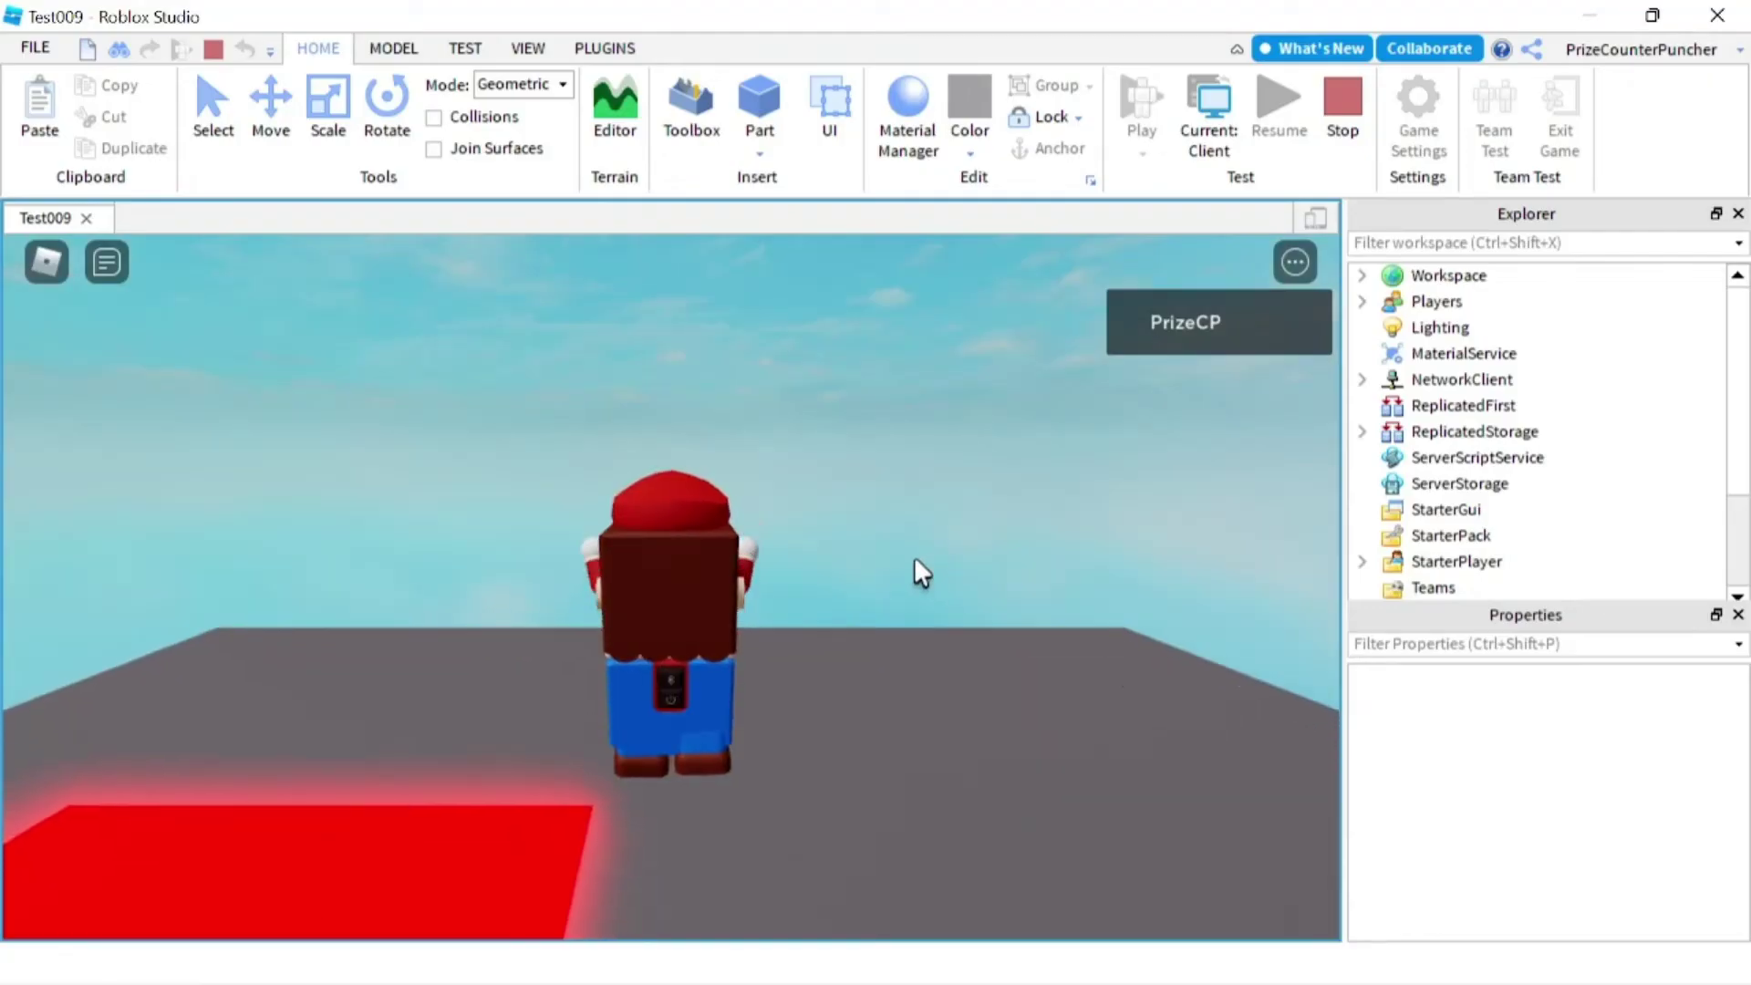
Turn the Lego Mario character to face the camera, view it from the front and end the play-test
key("s")
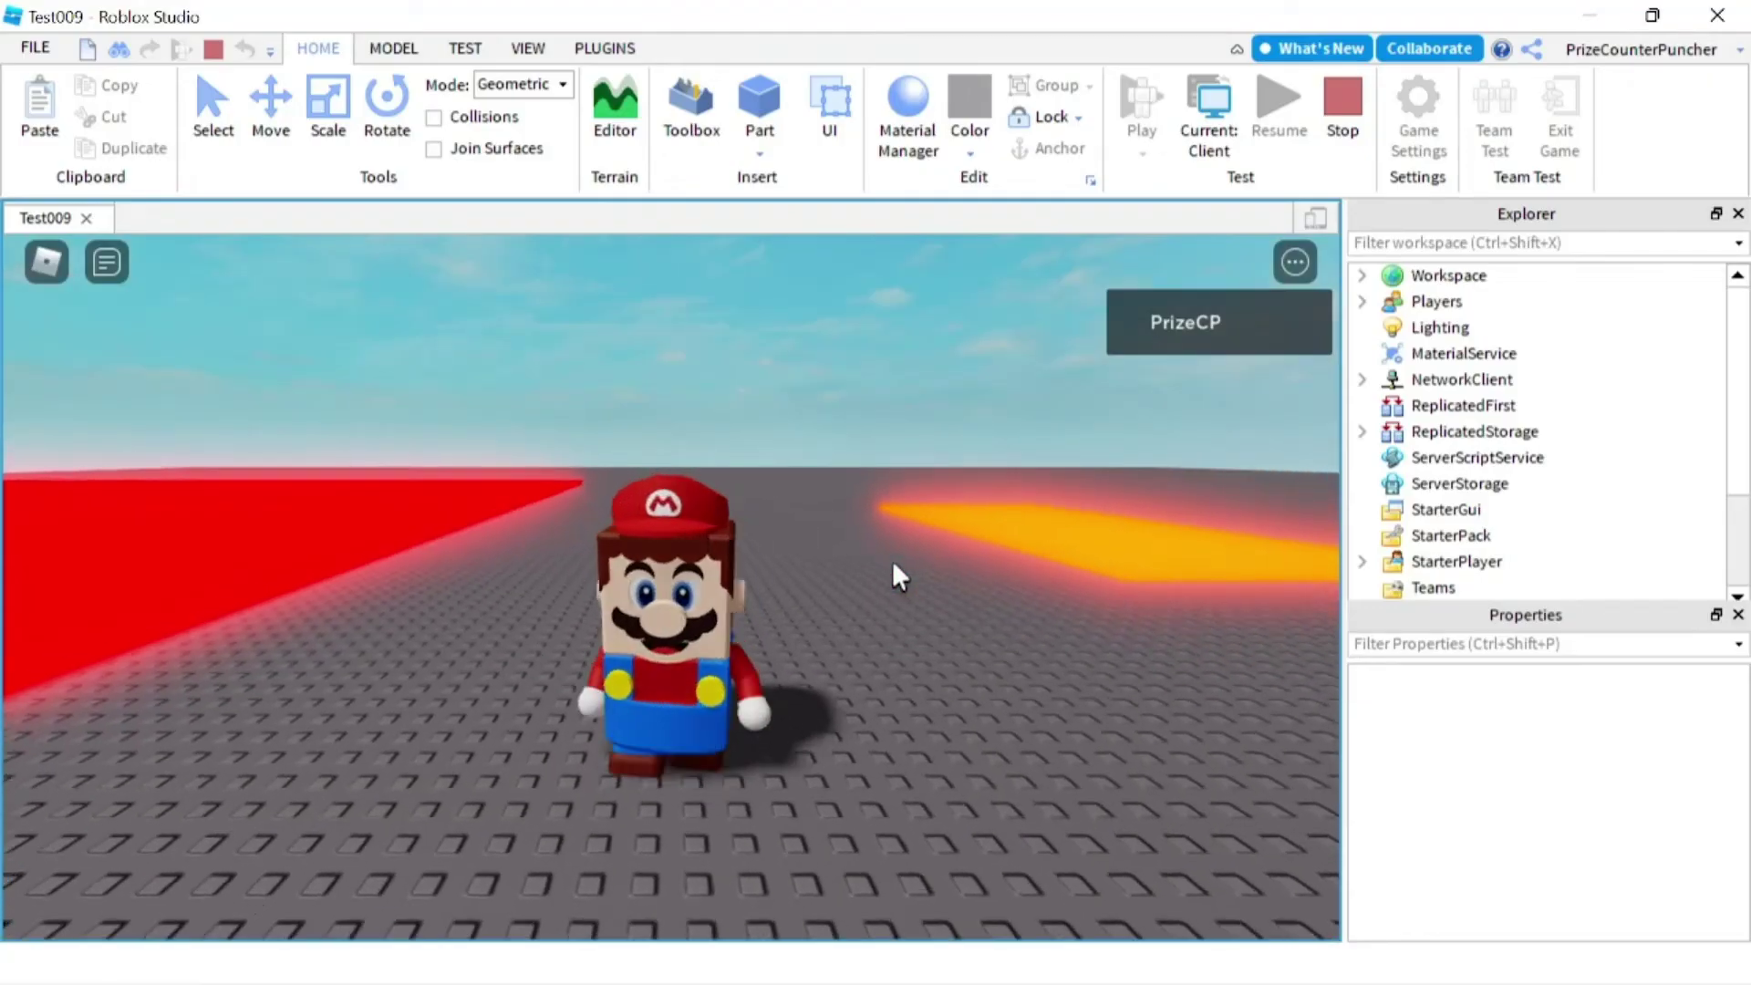
right_click_drag(893, 562, 892, 538)
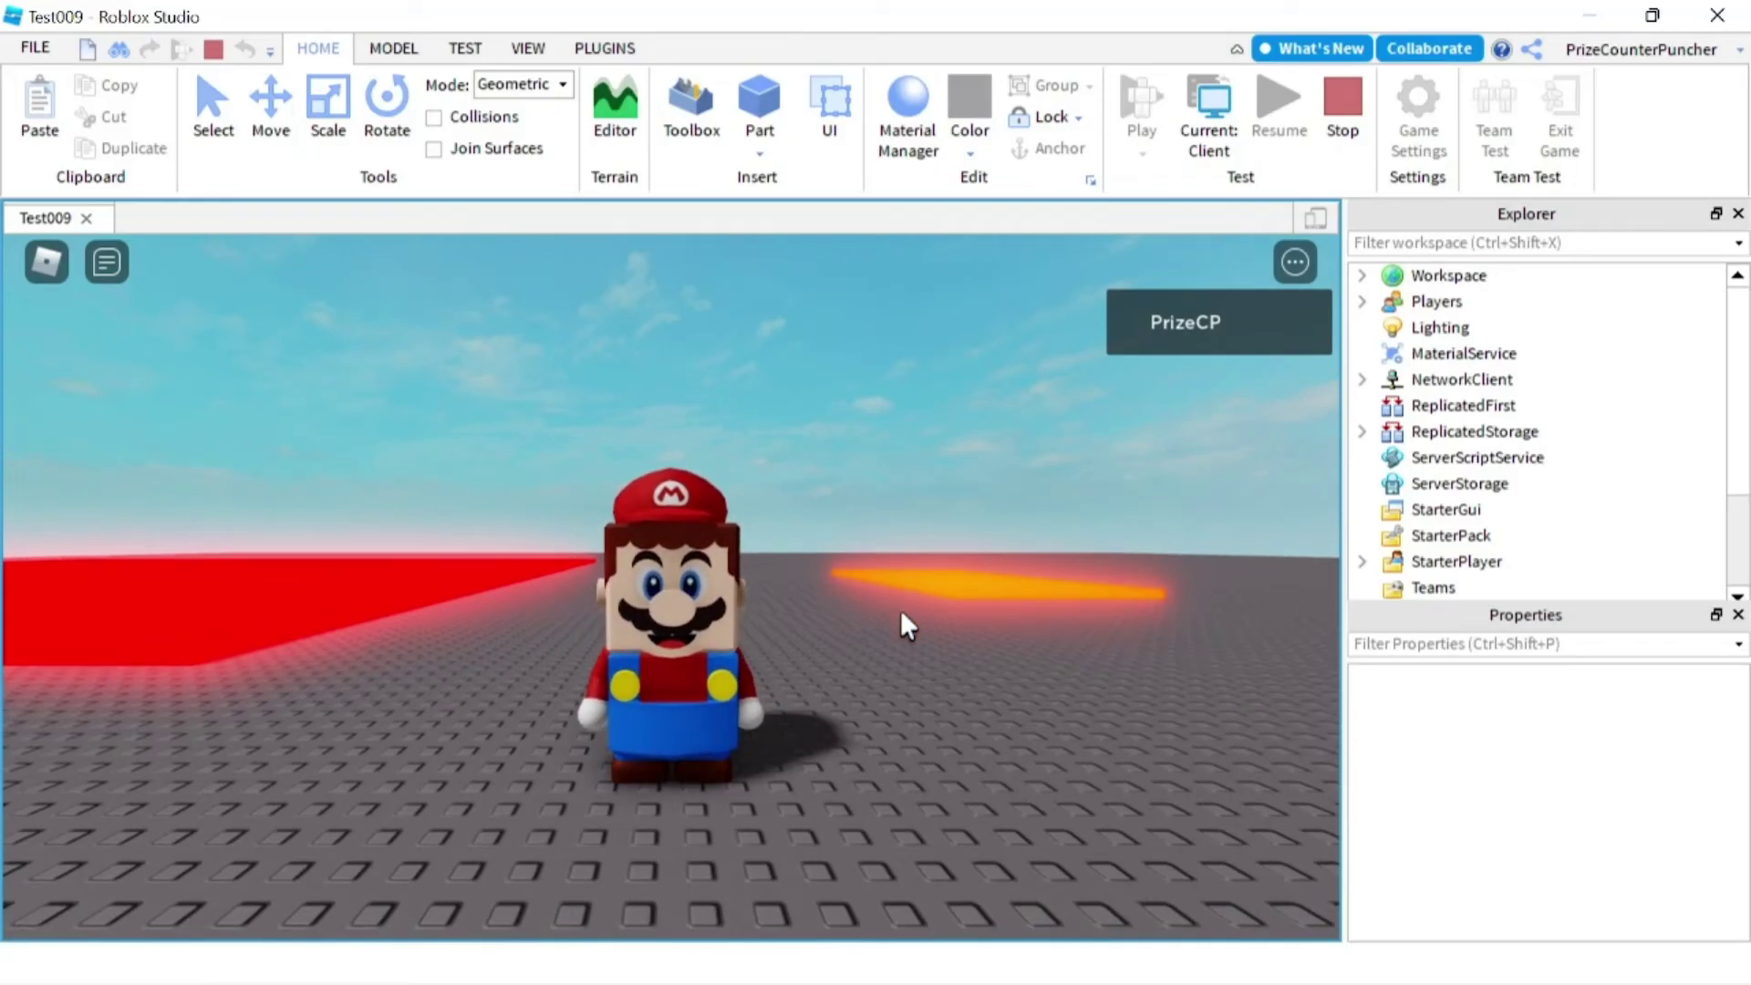
key("shift+F5")
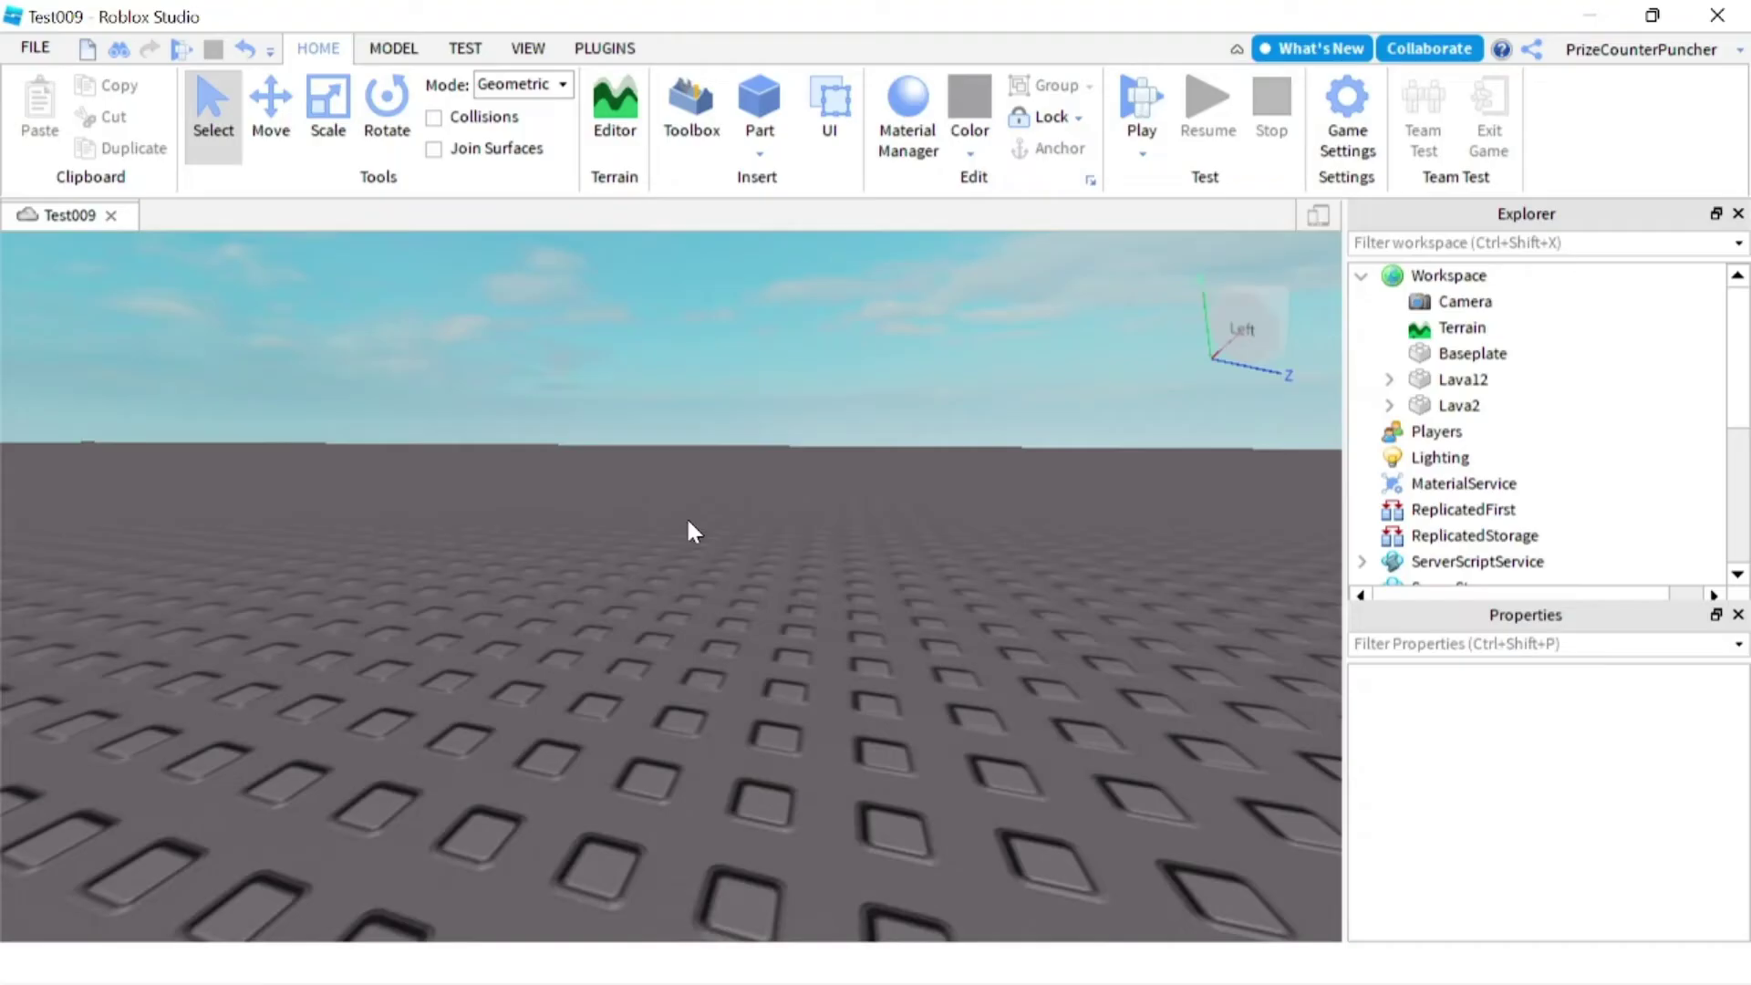
Insert another copy of the Lego Mario StarterCharacter model into Workspace and acknowledge its script notice
left_click(691, 114)
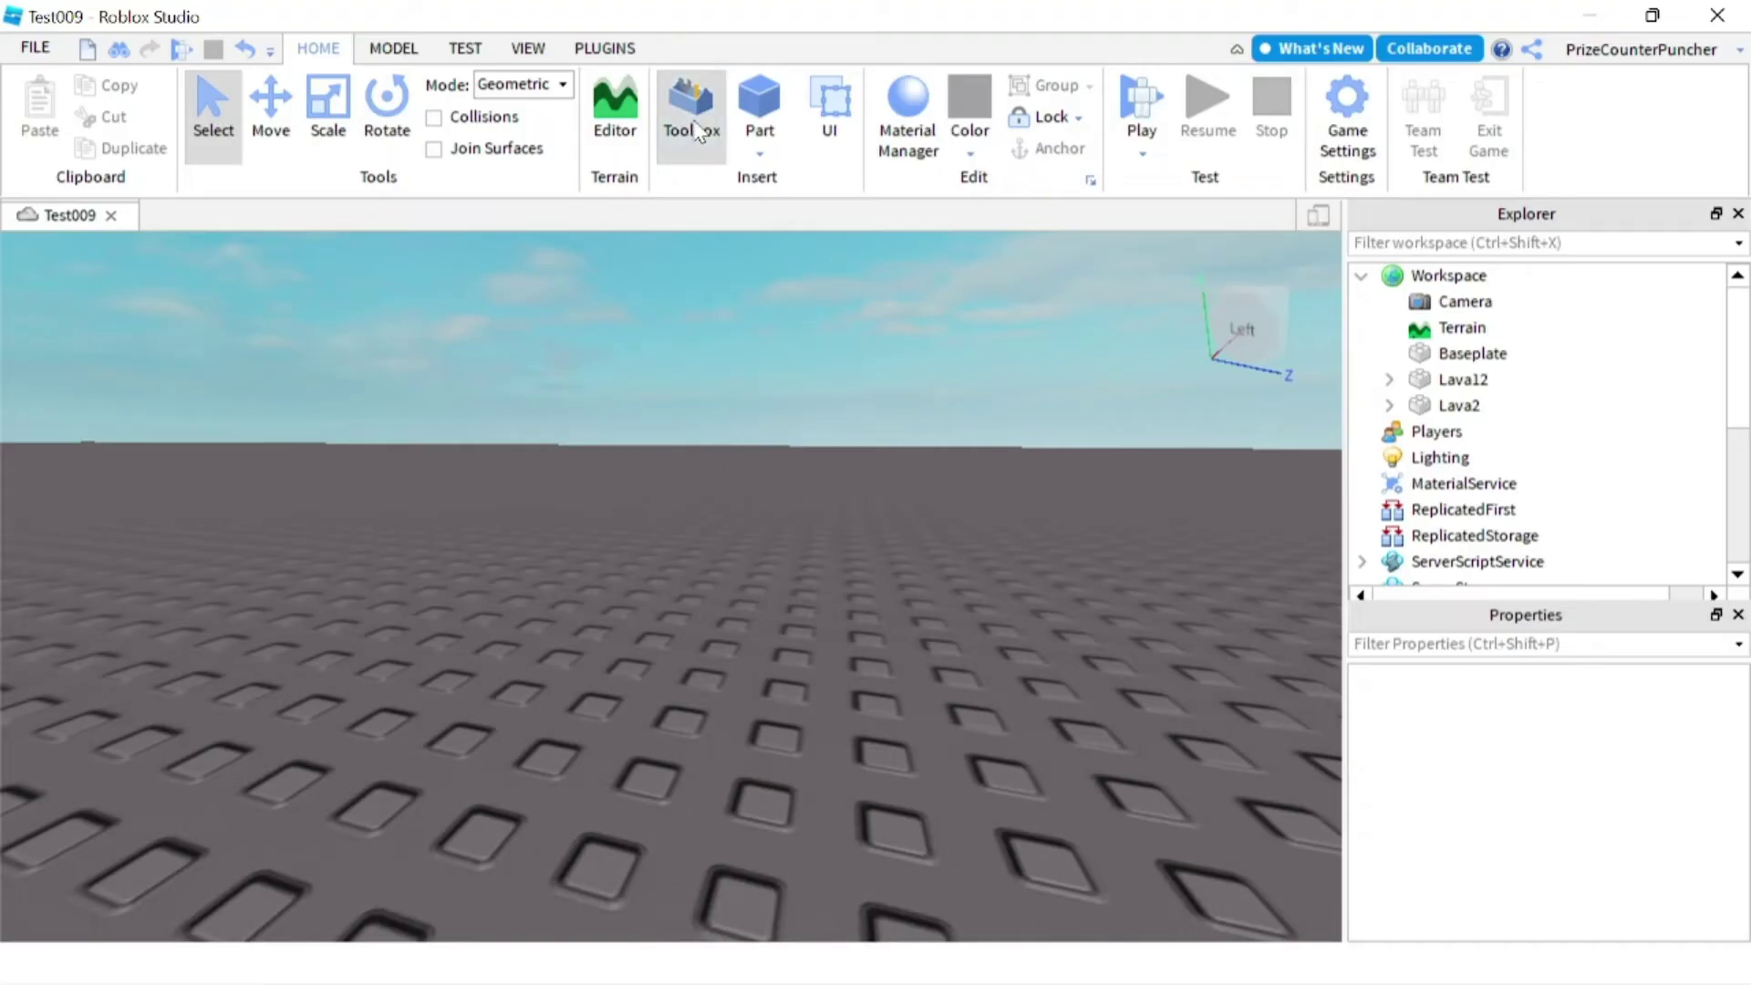
mouse_move(62, 719)
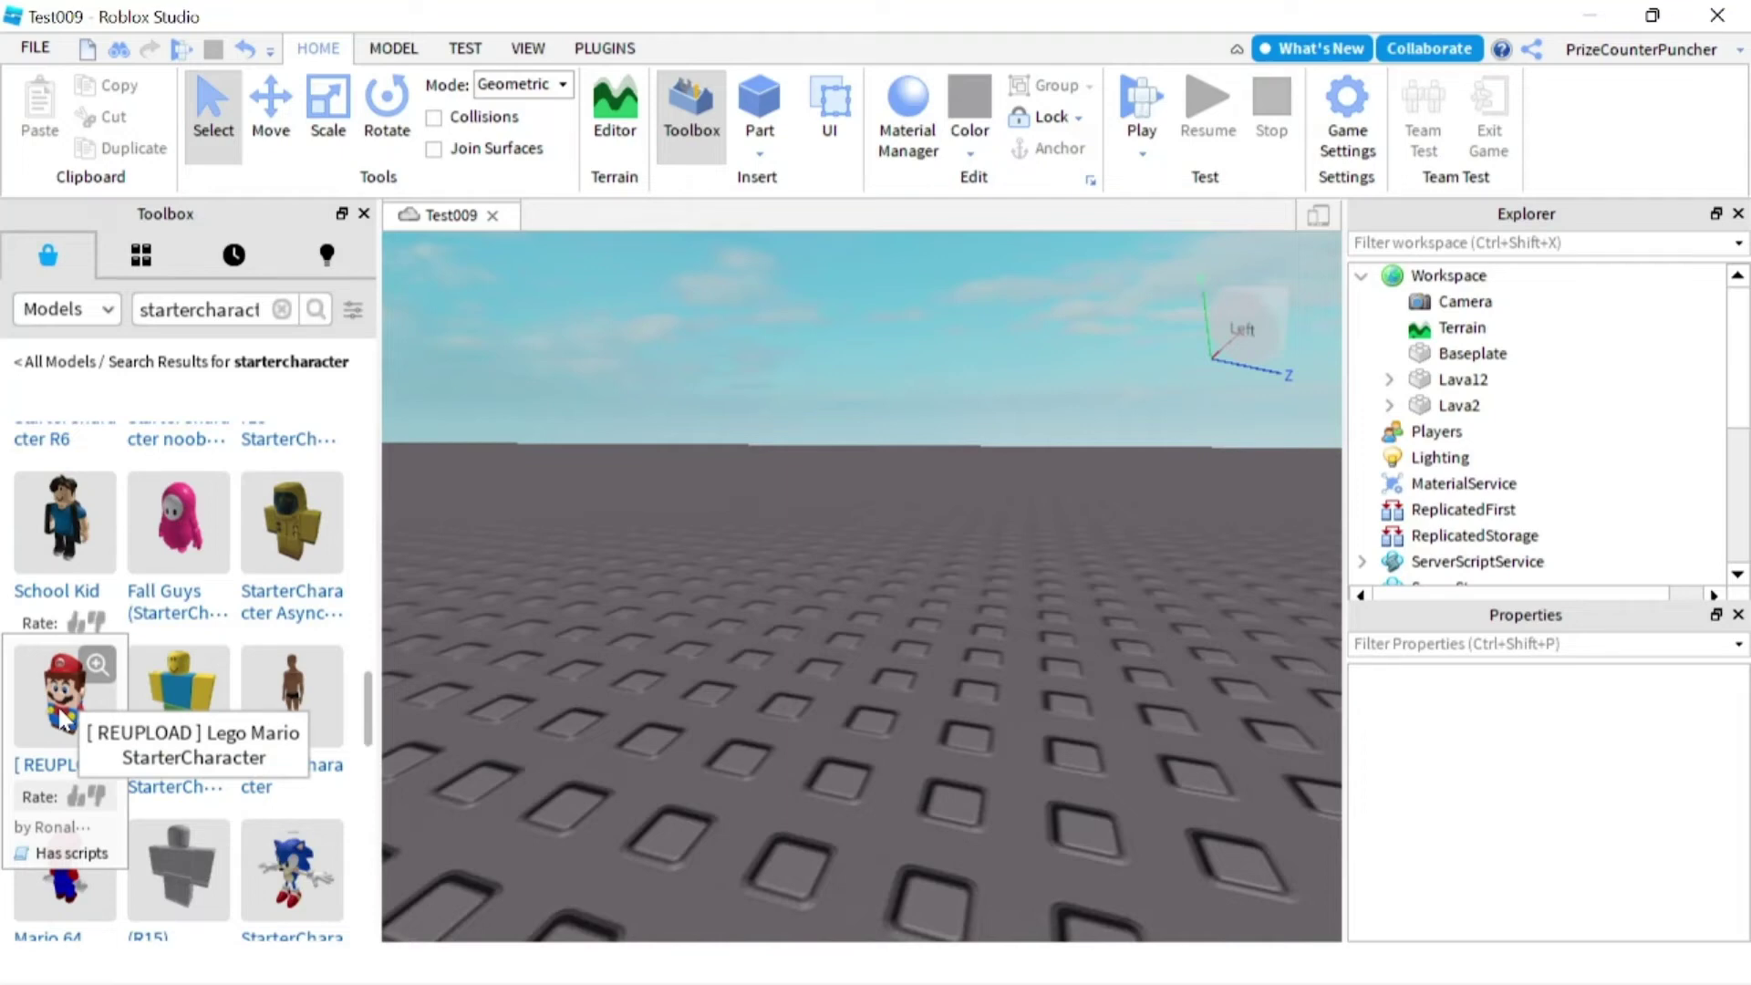
left_click(62, 718)
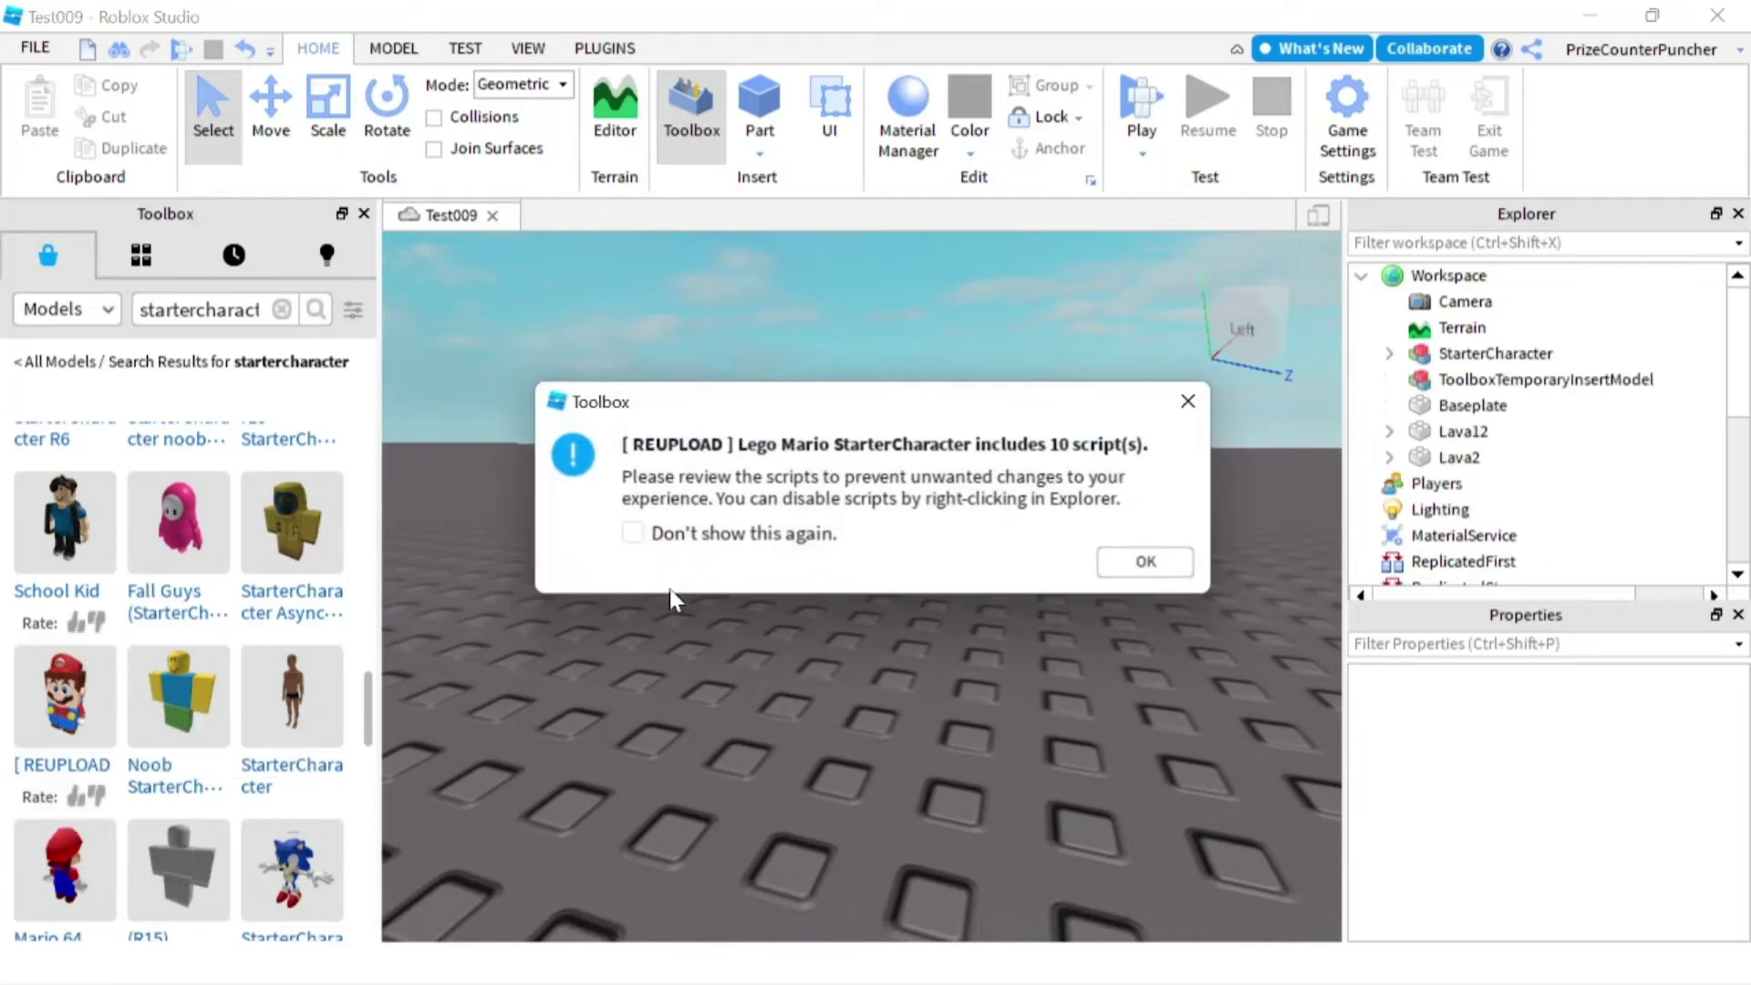
left_click(1152, 565)
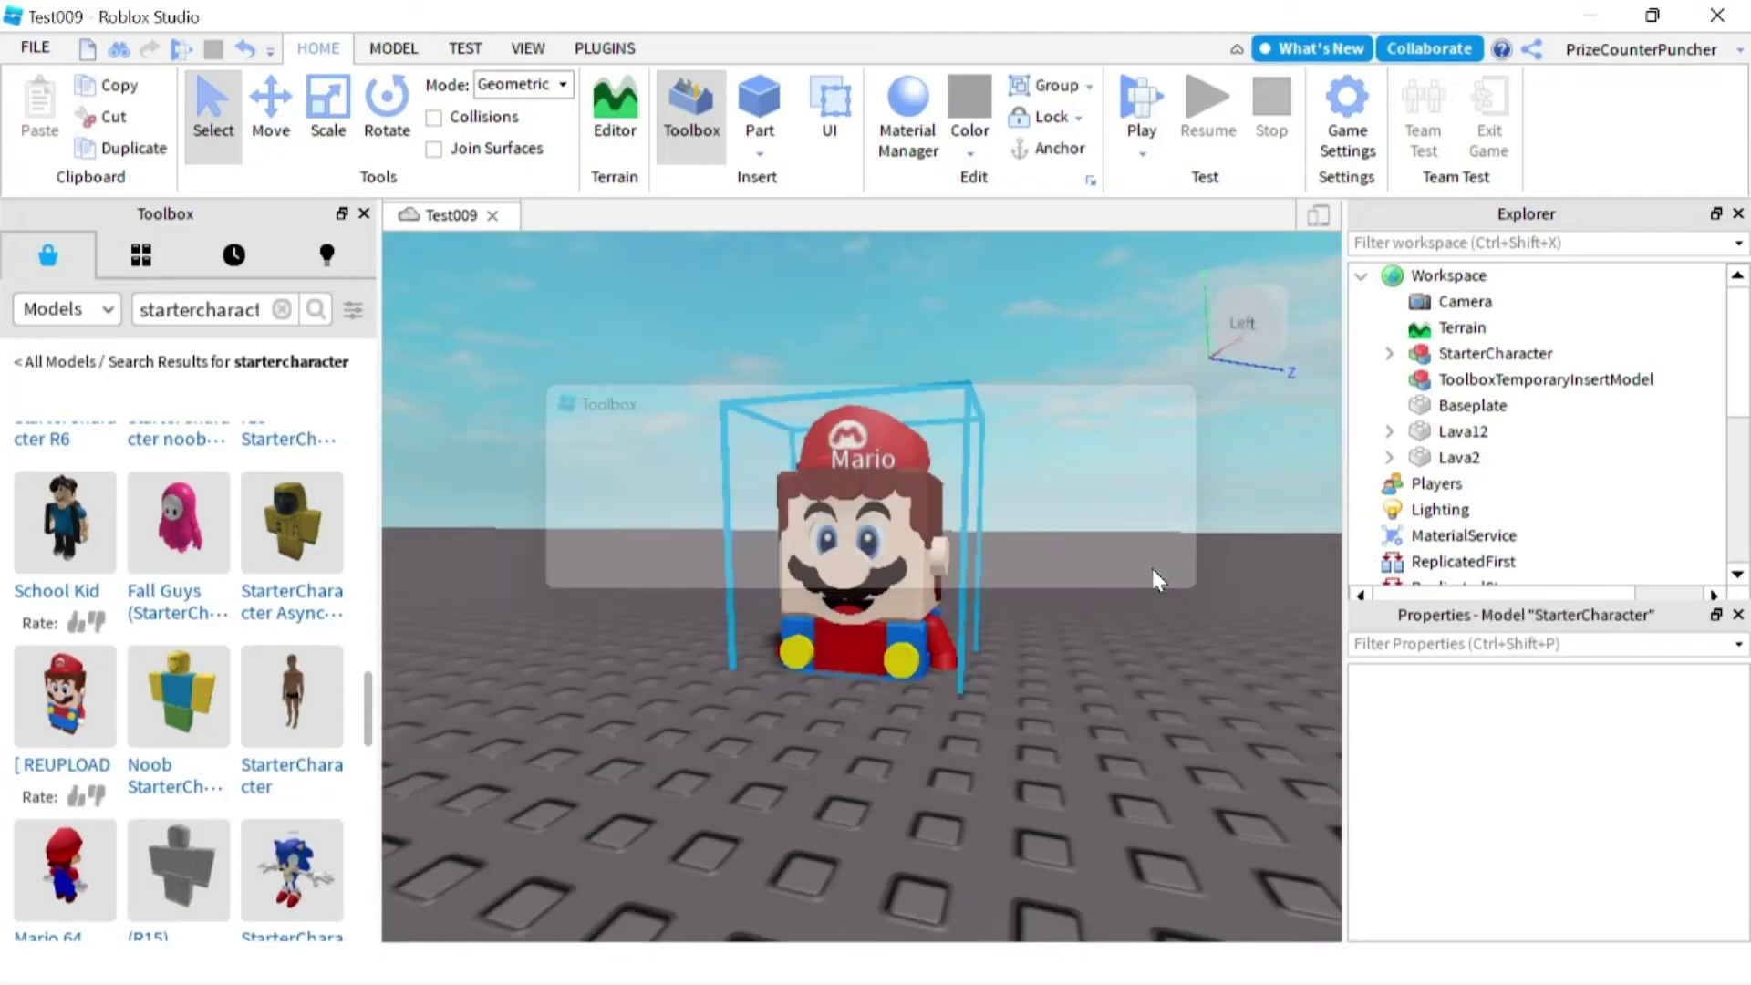
Expand StarterCharacter, its xHead model and the Screen part, and open the RAINBOW COLOUR CHANGE script
left_click(1390, 354)
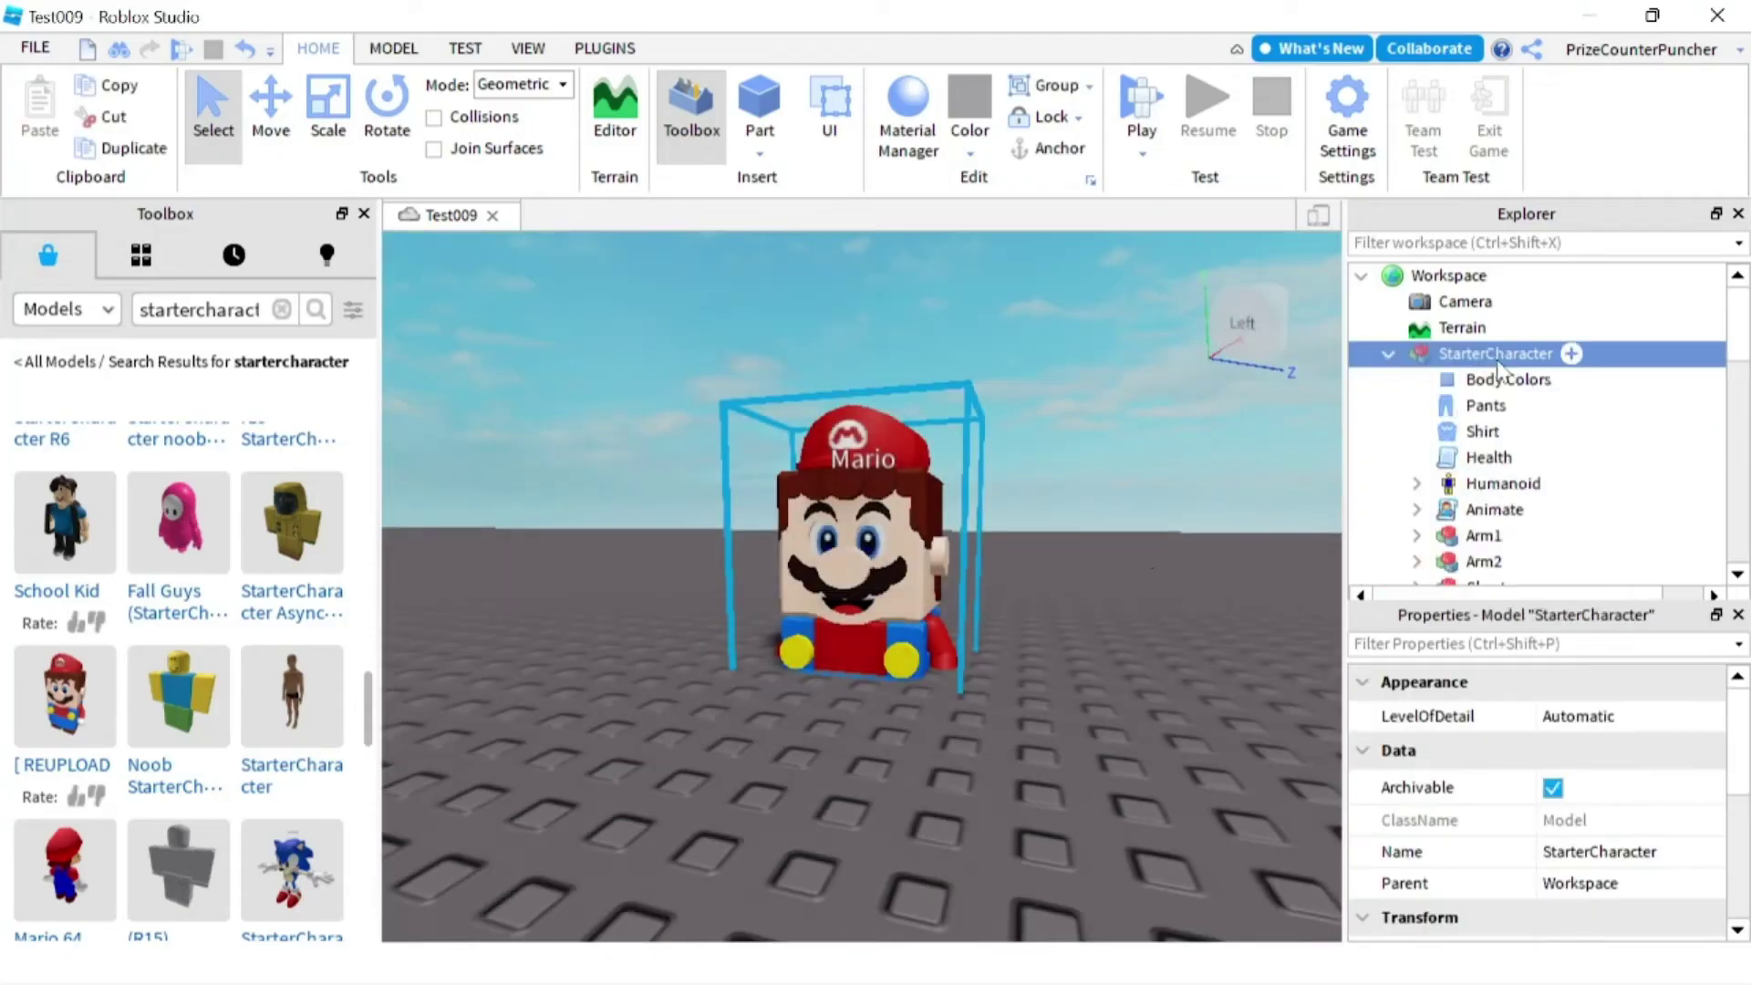
scroll(1491, 449, "down", 3)
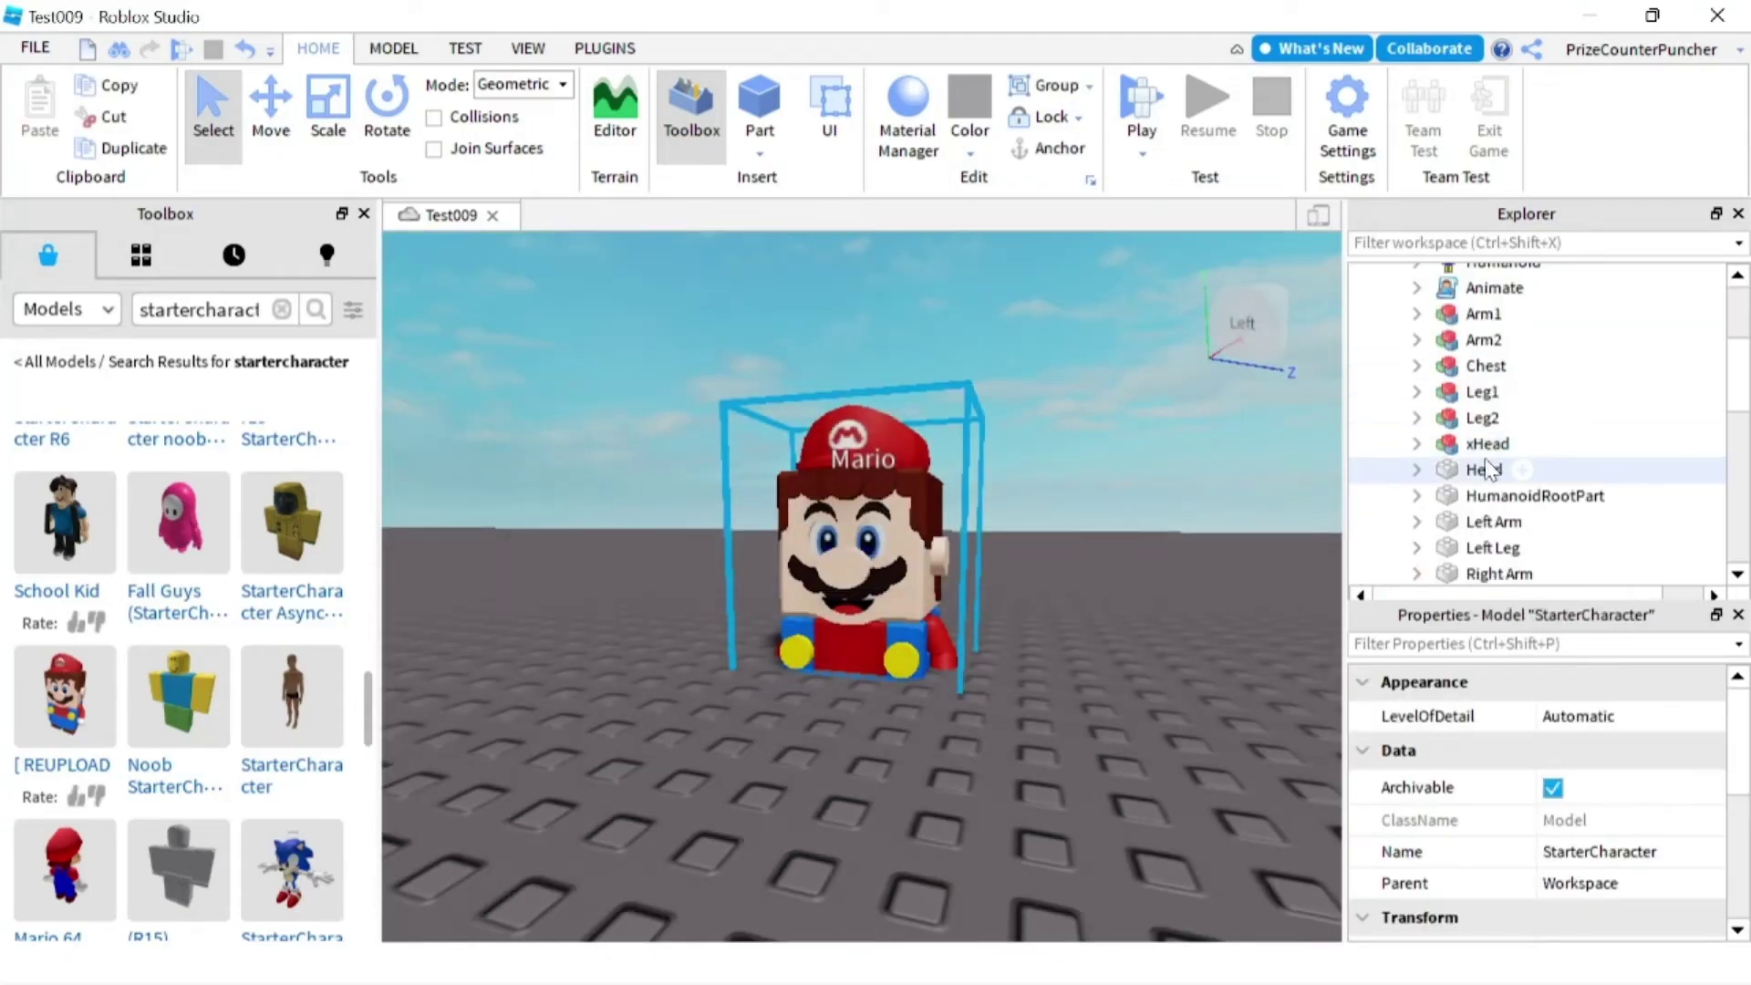
left_click(1416, 444)
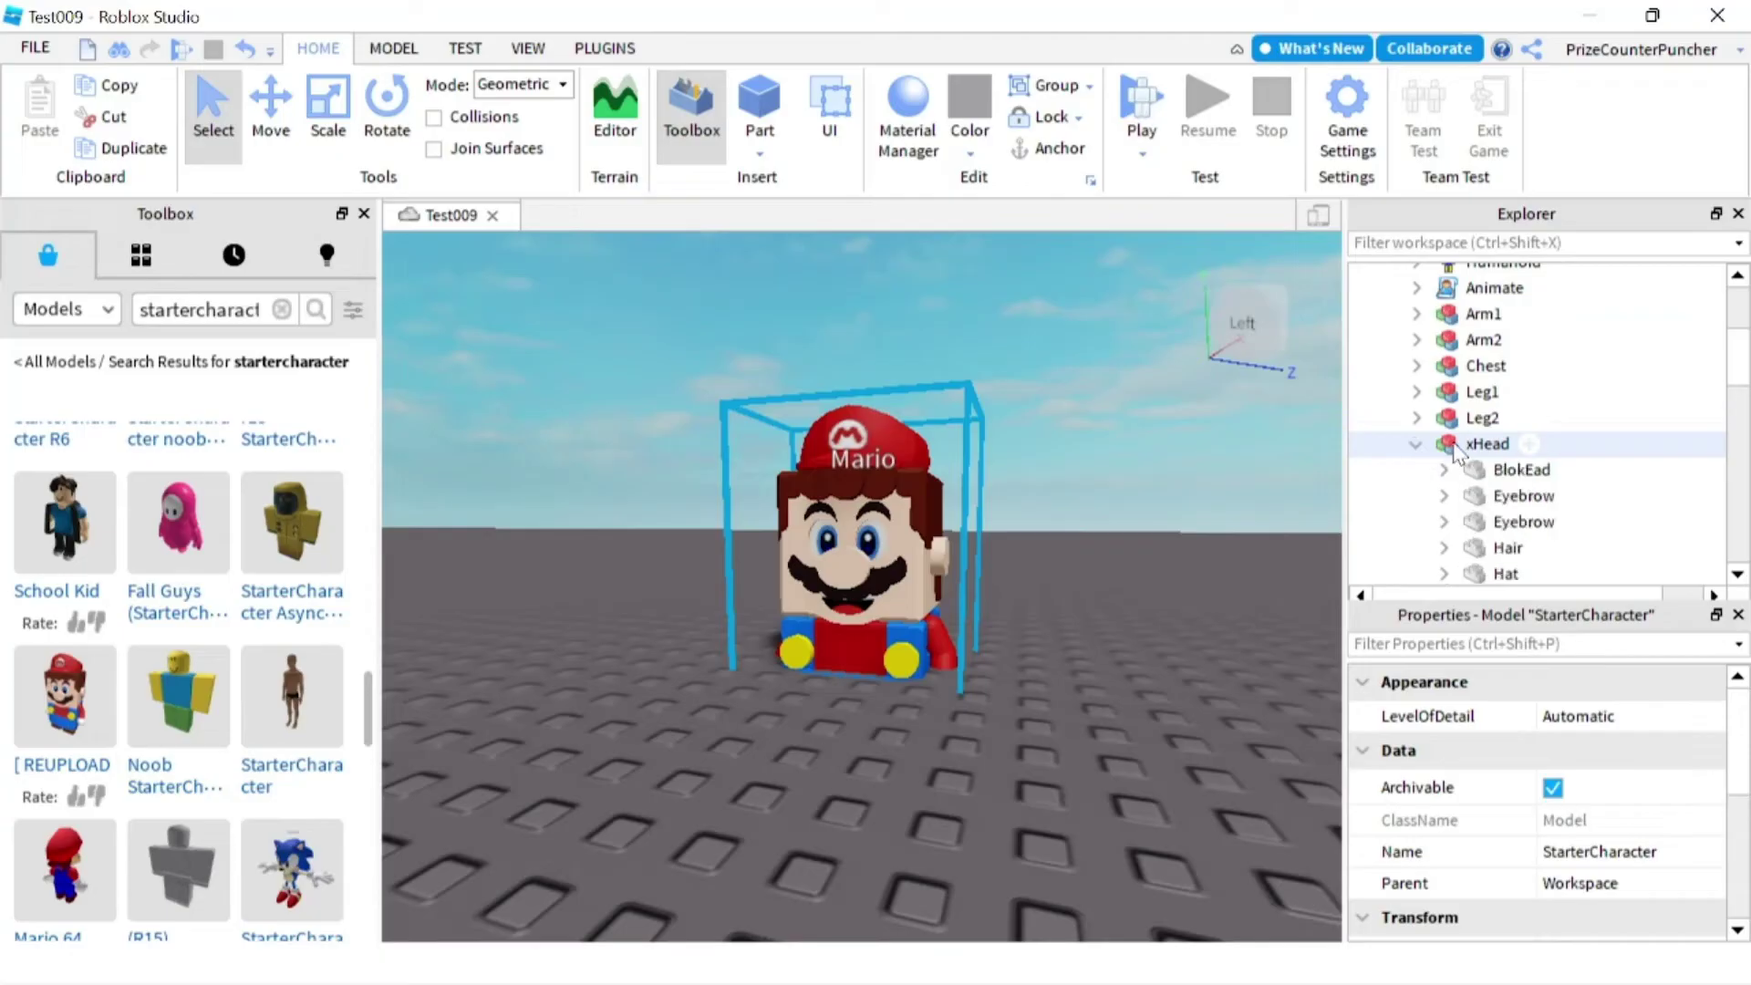
scroll(1462, 443, "down", 4)
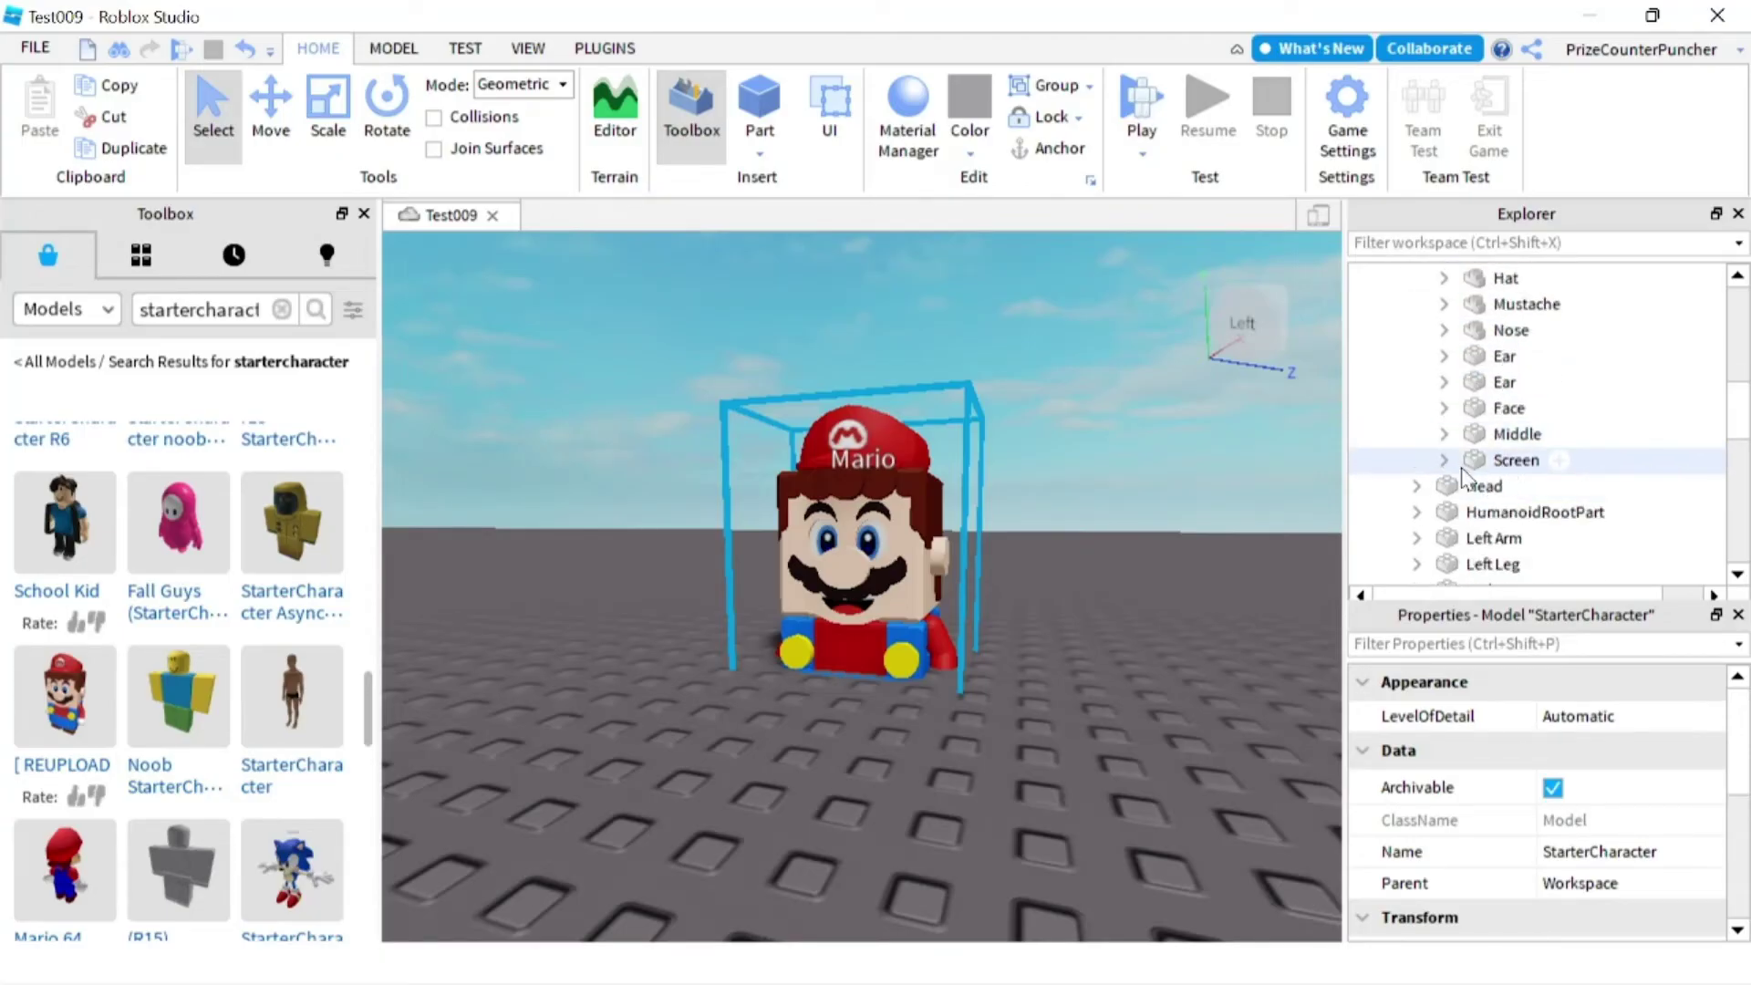
left_click(1443, 461)
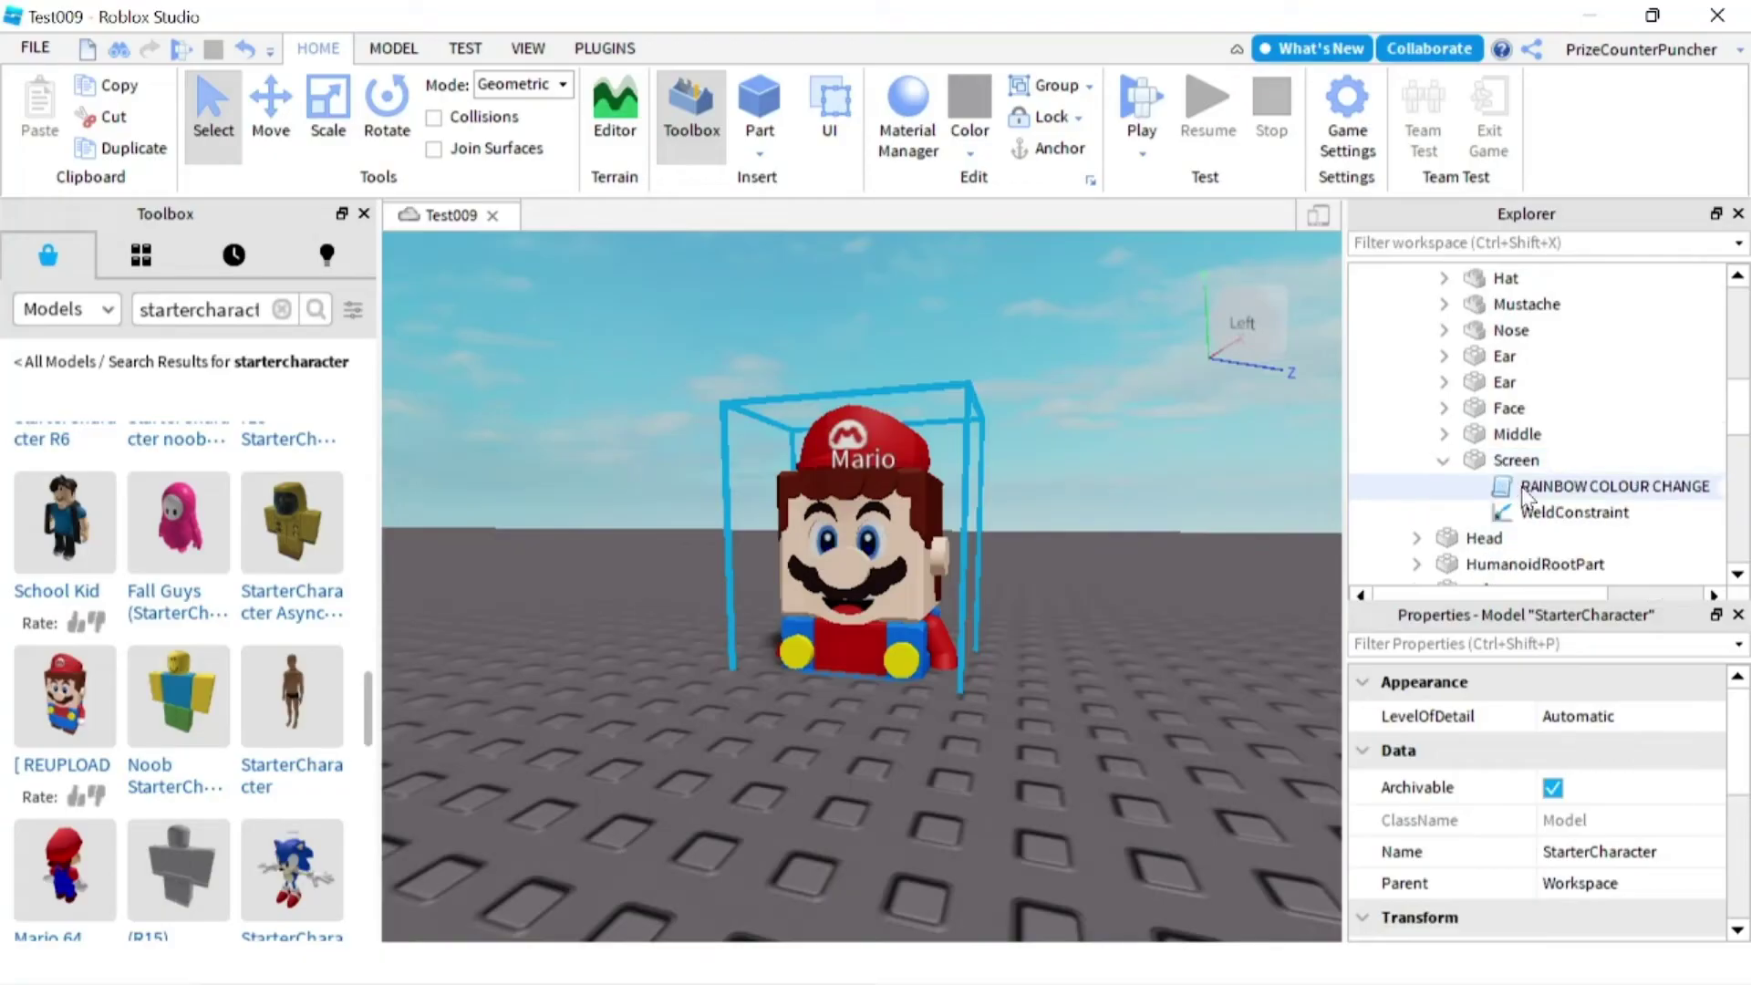
double_click(1577, 490)
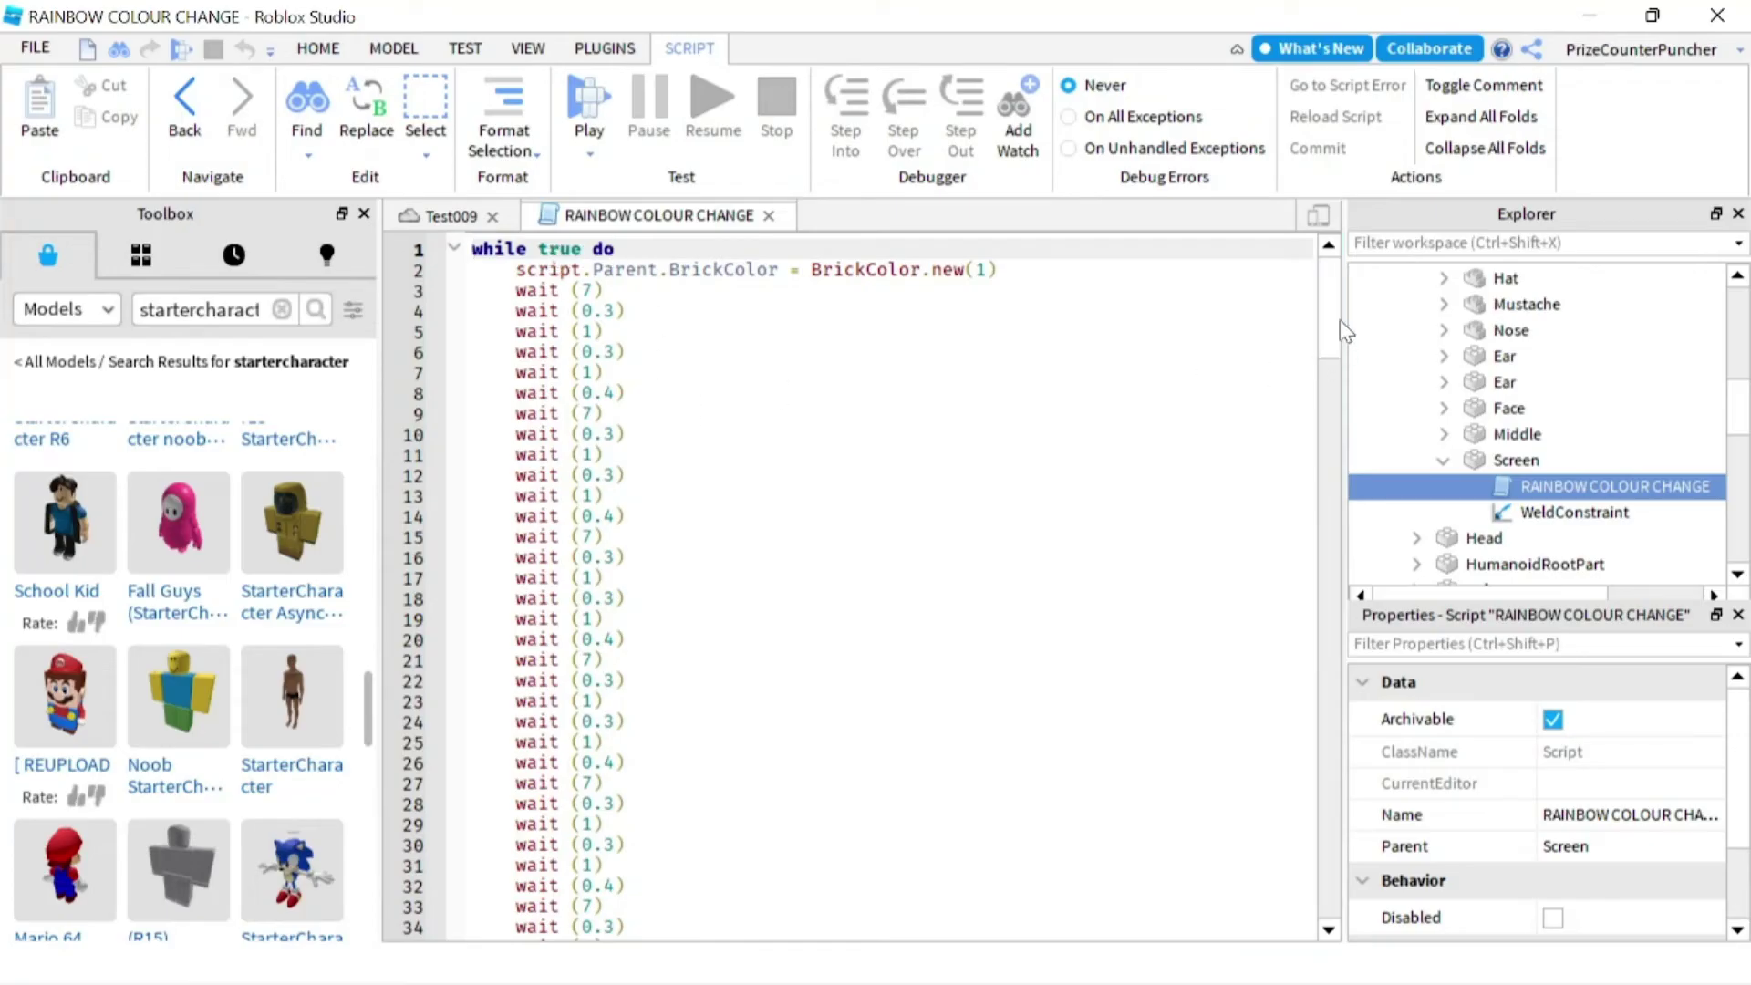
Look through the code of the RAINBOW COLOUR CHANGE script and close it
left_click_drag(1337, 319, 1246, 223)
mouse_move(1322, 326)
left_mouse_down()
mouse_move(1232, 844)
mouse_move(1272, 307)
mouse_move(1241, 324)
left_mouse_up()
left_click(769, 215)
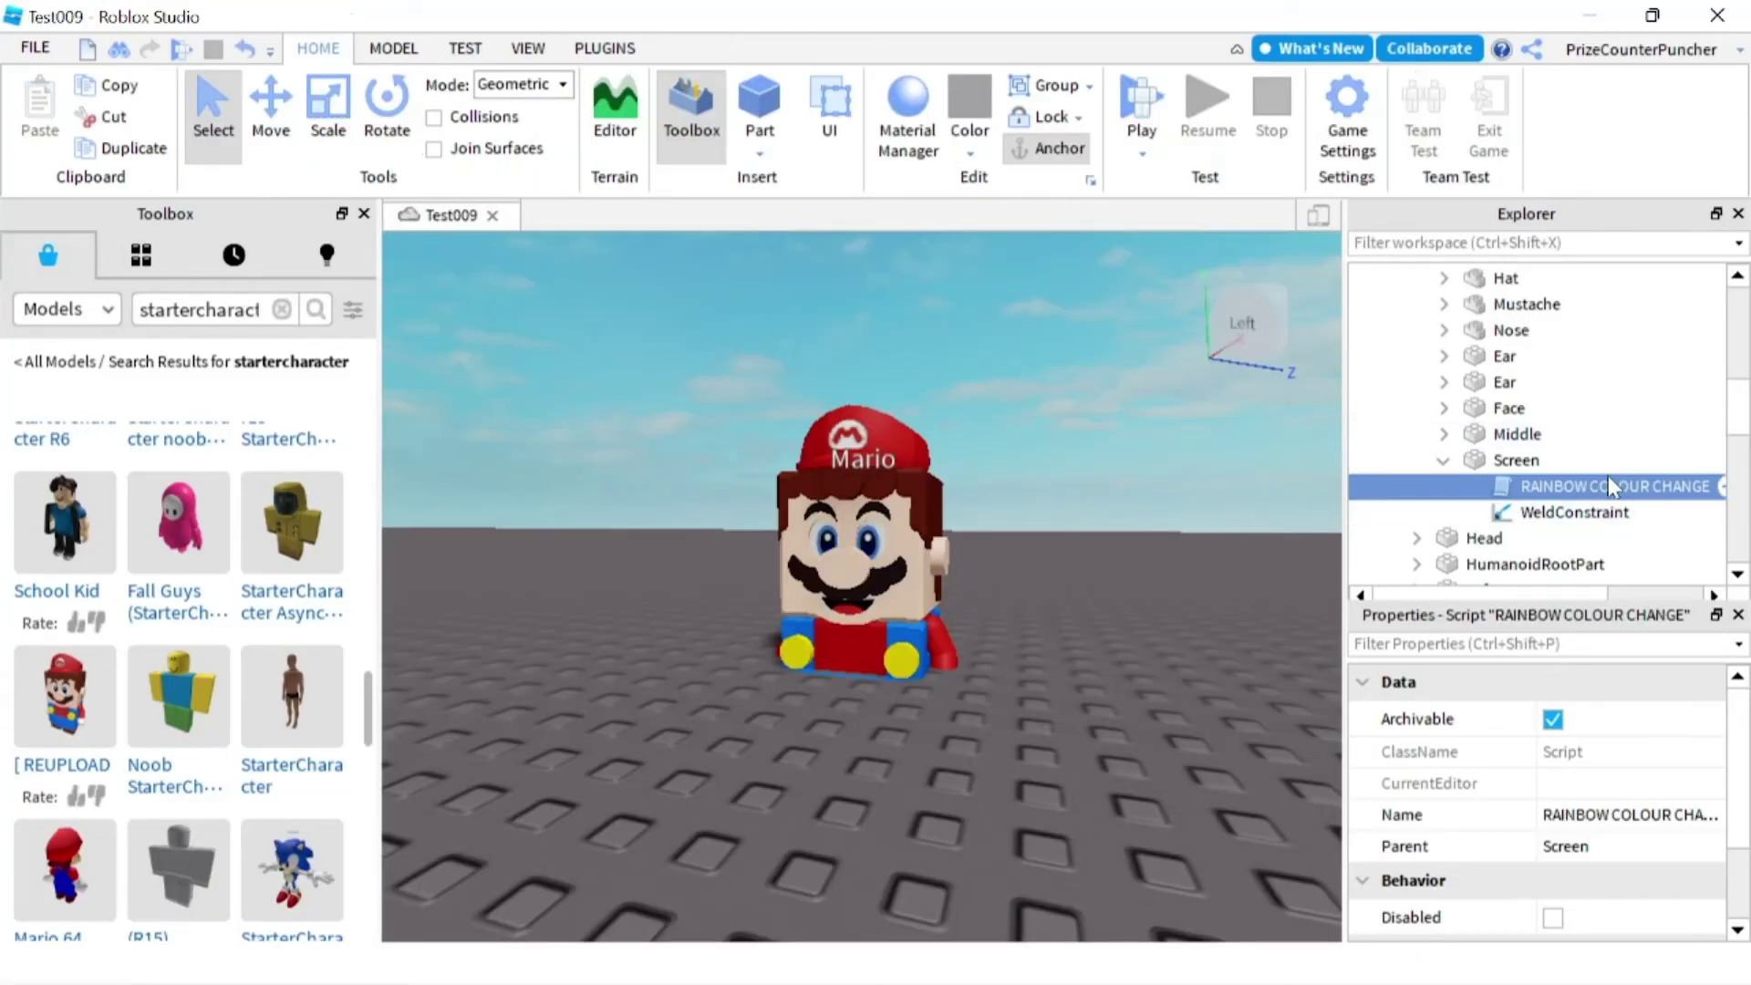
Delete the Lego Mario StarterCharacter model from Workspace
scroll(1475, 471, "up", 4)
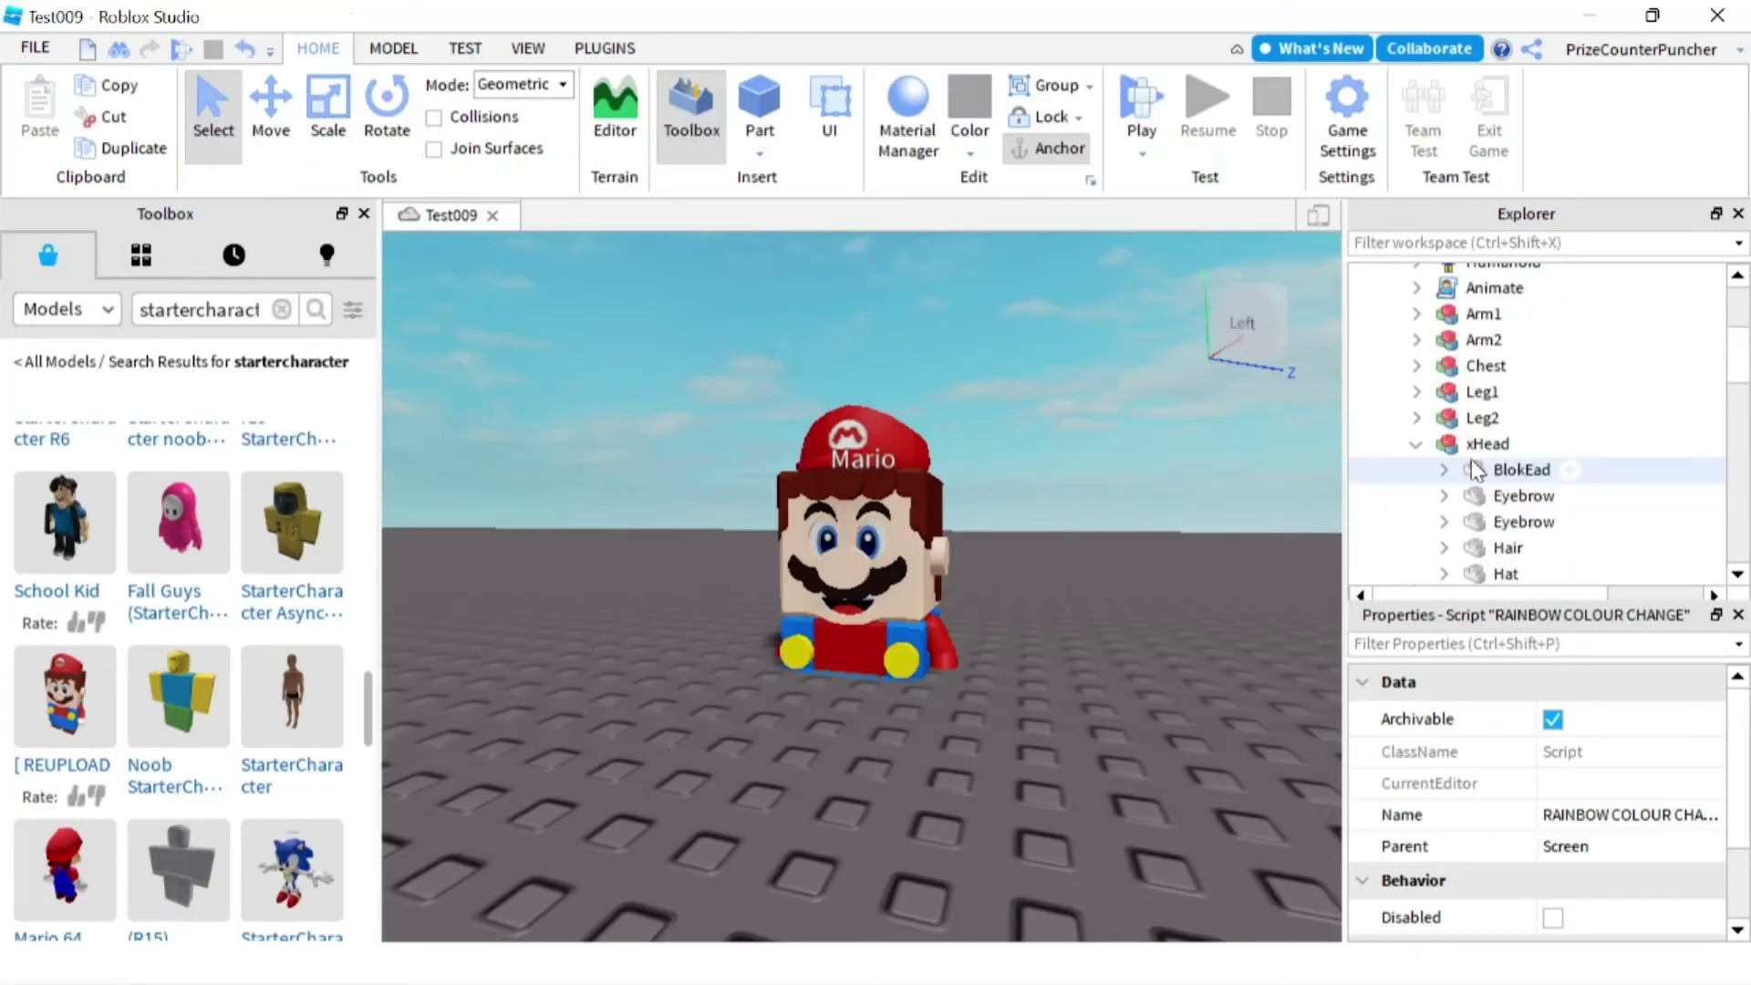
scroll(1439, 464, "up", 1)
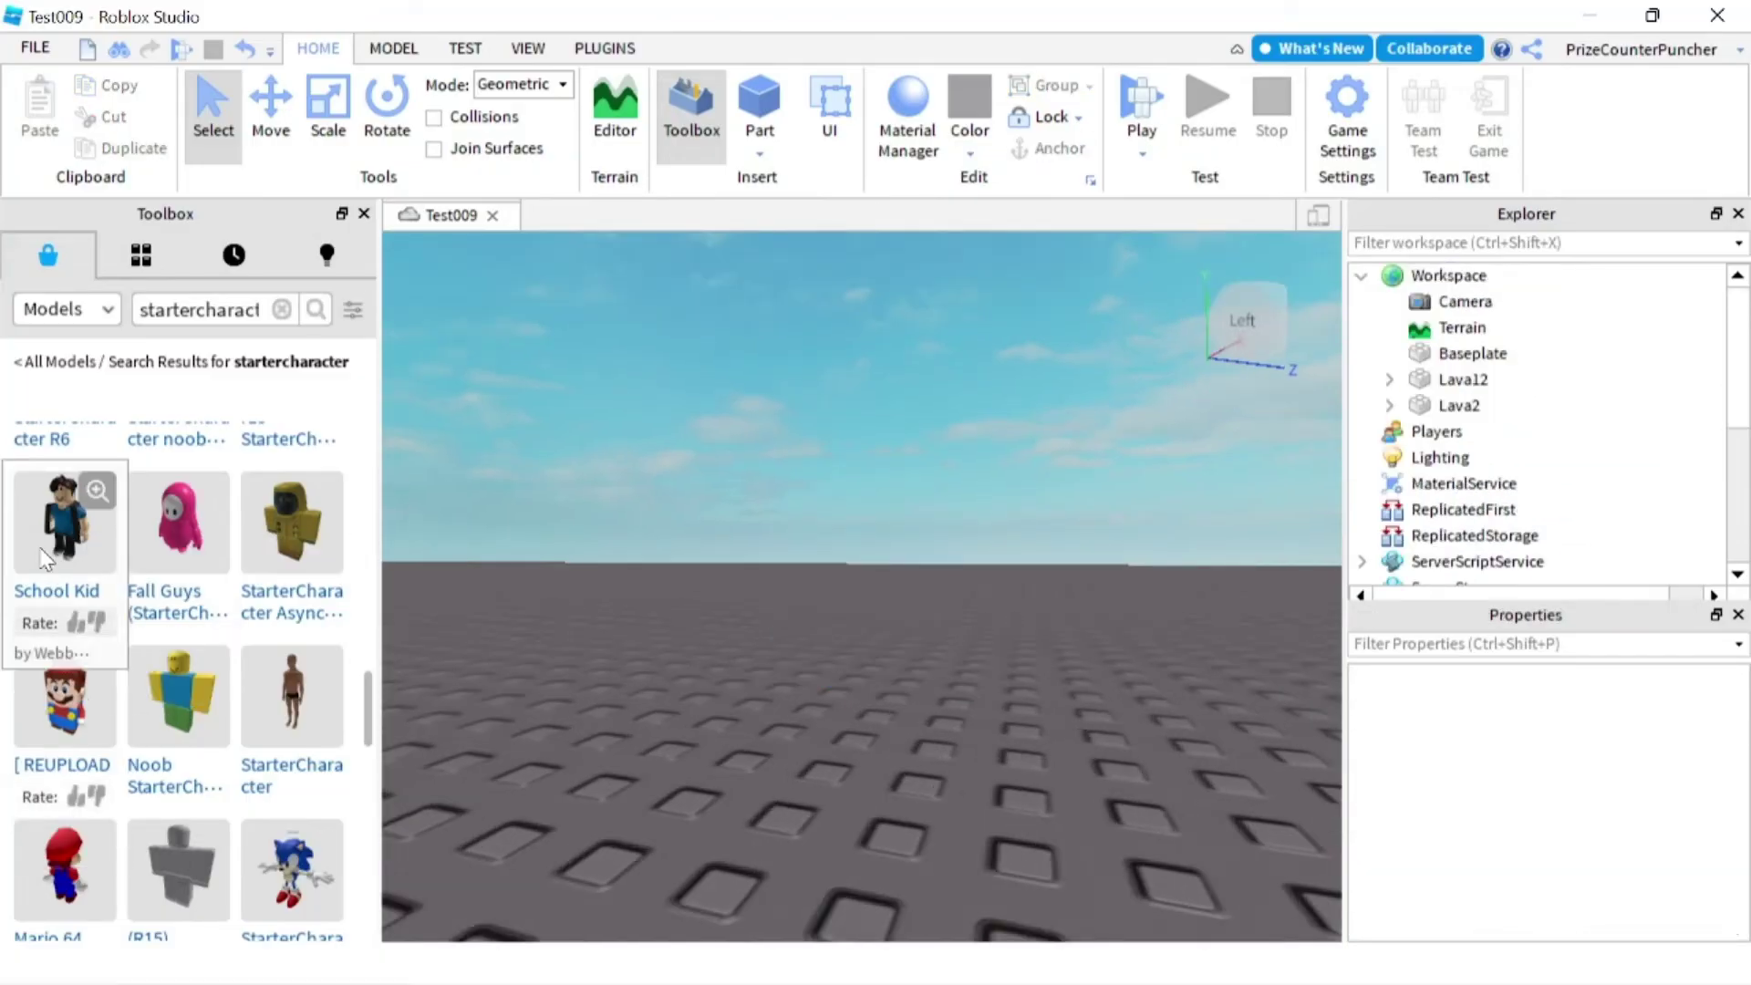
Insert the School Kid StarterCharacter model from the Toolbox results and move it into StarterPlayer
left_click(59, 547)
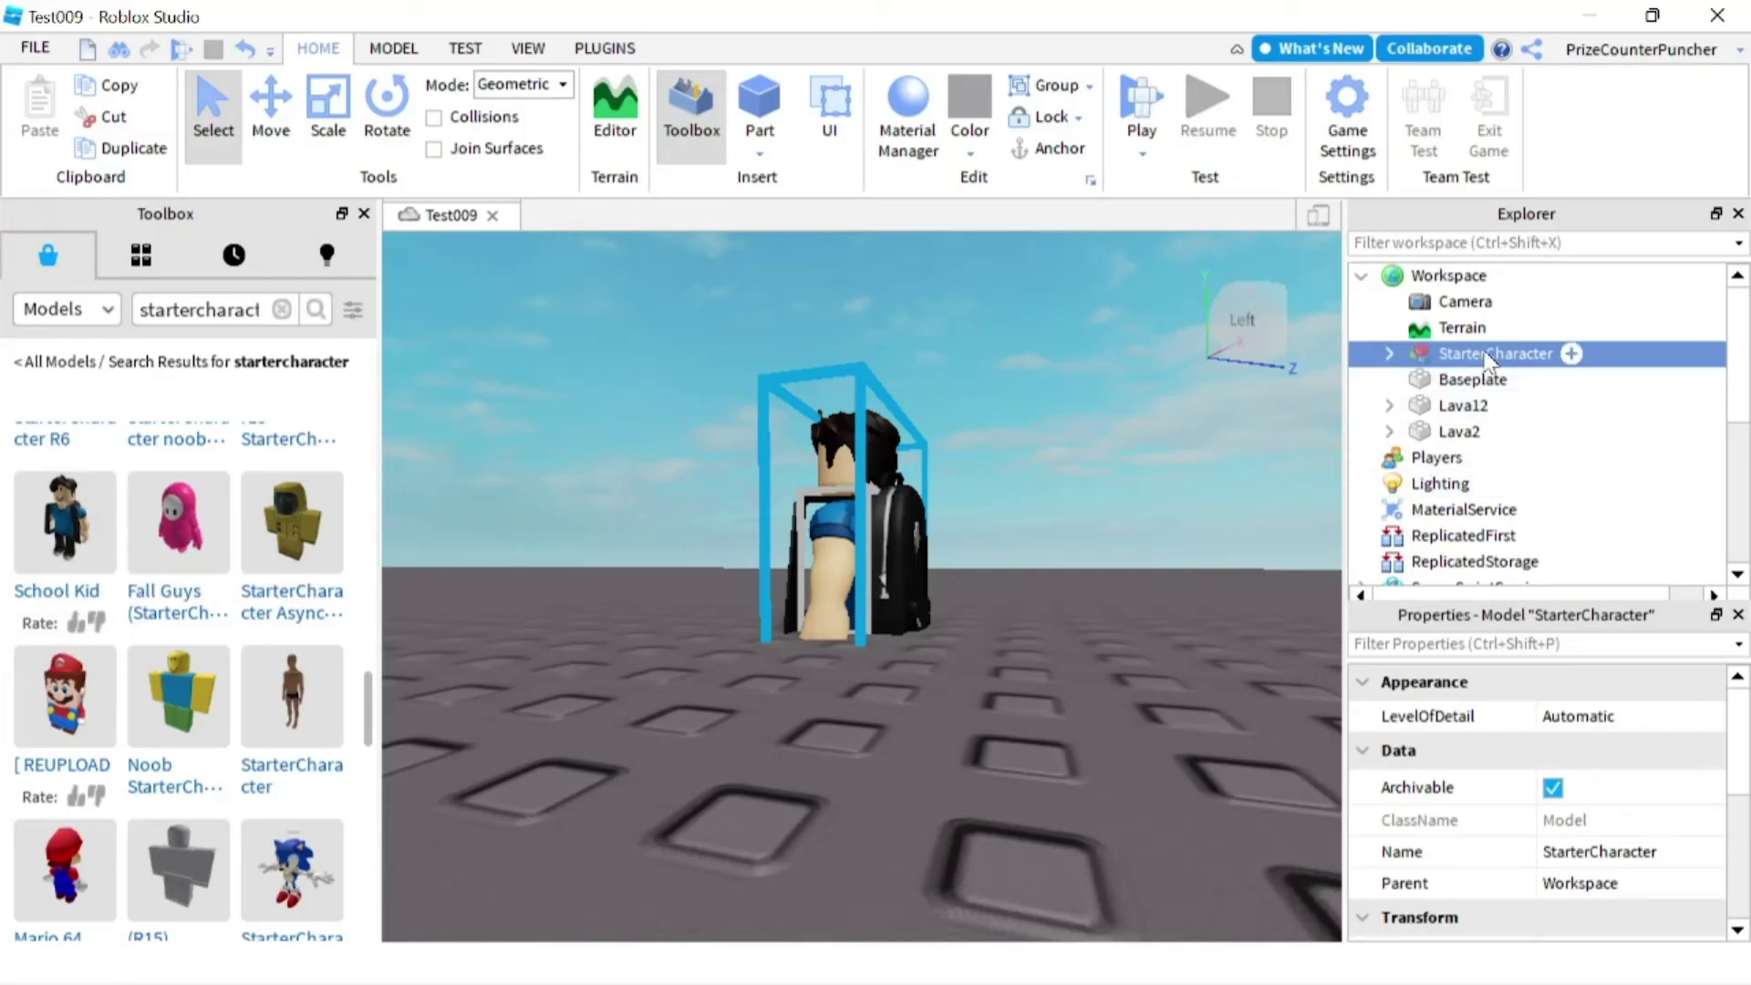
left_click_drag(1488, 360, 1479, 524)
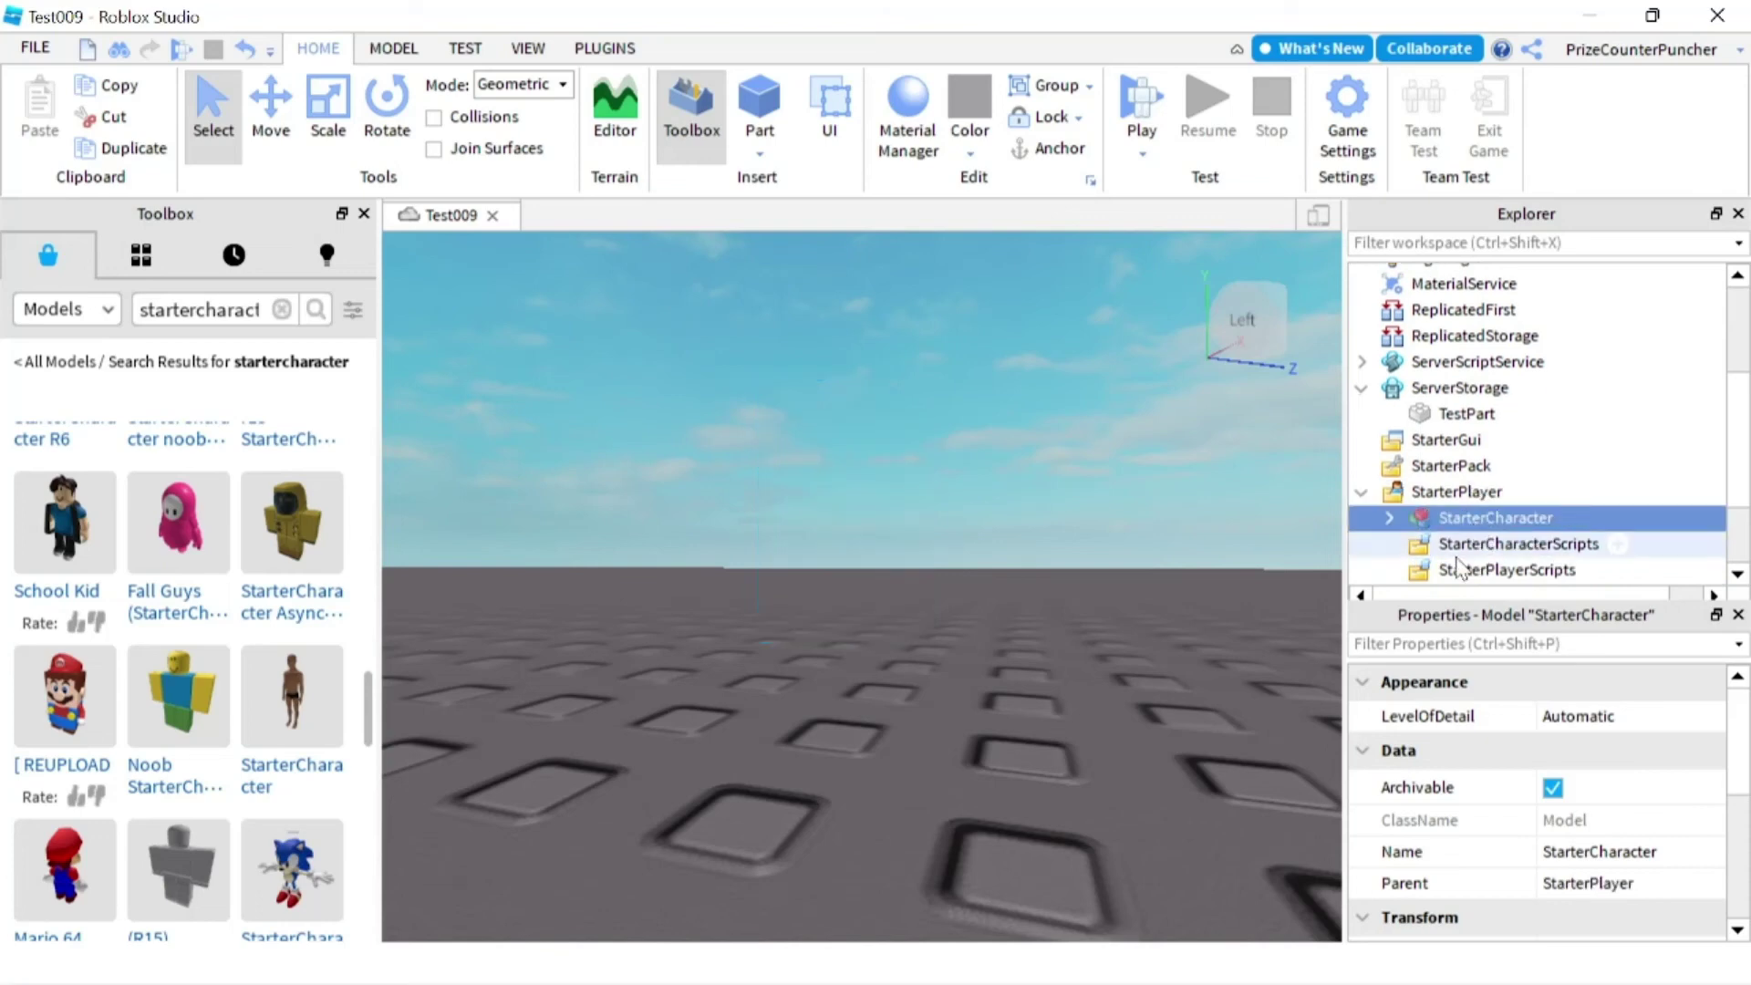